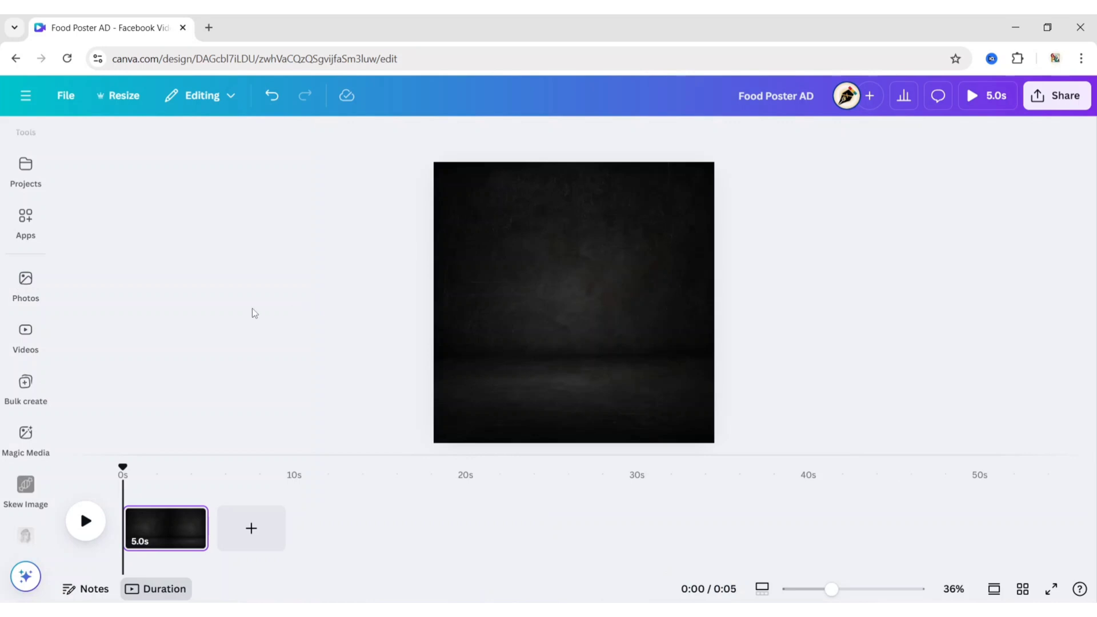
# Step: Search the elements for "triangle" graphics and add the solid teal narrow triangle to the poster
pyautogui.click(23, 240)
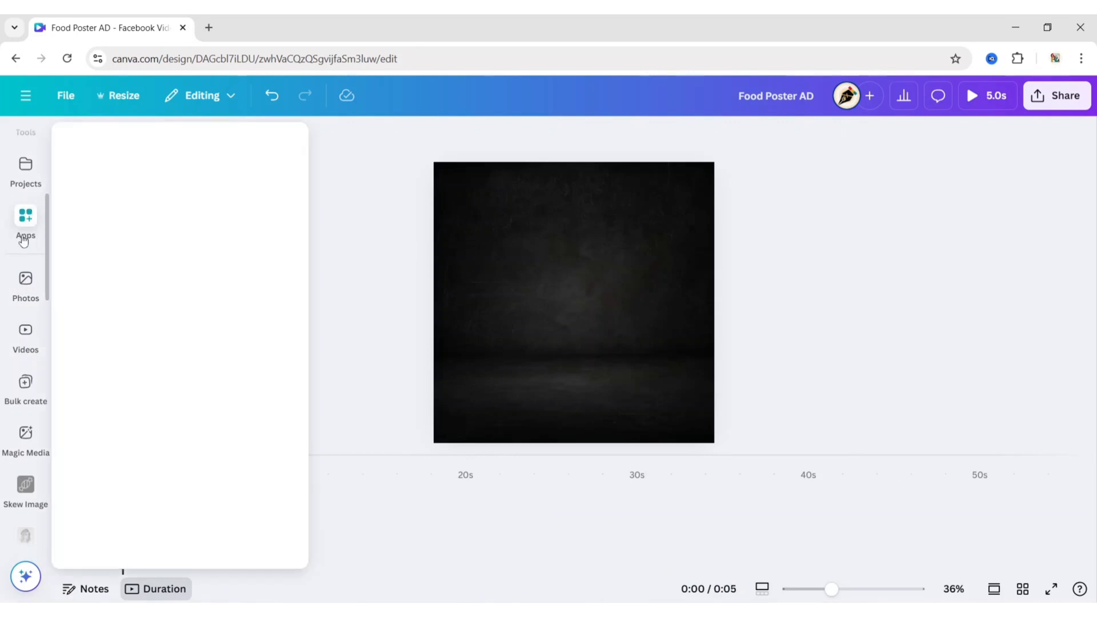
pyautogui.click(26, 198)
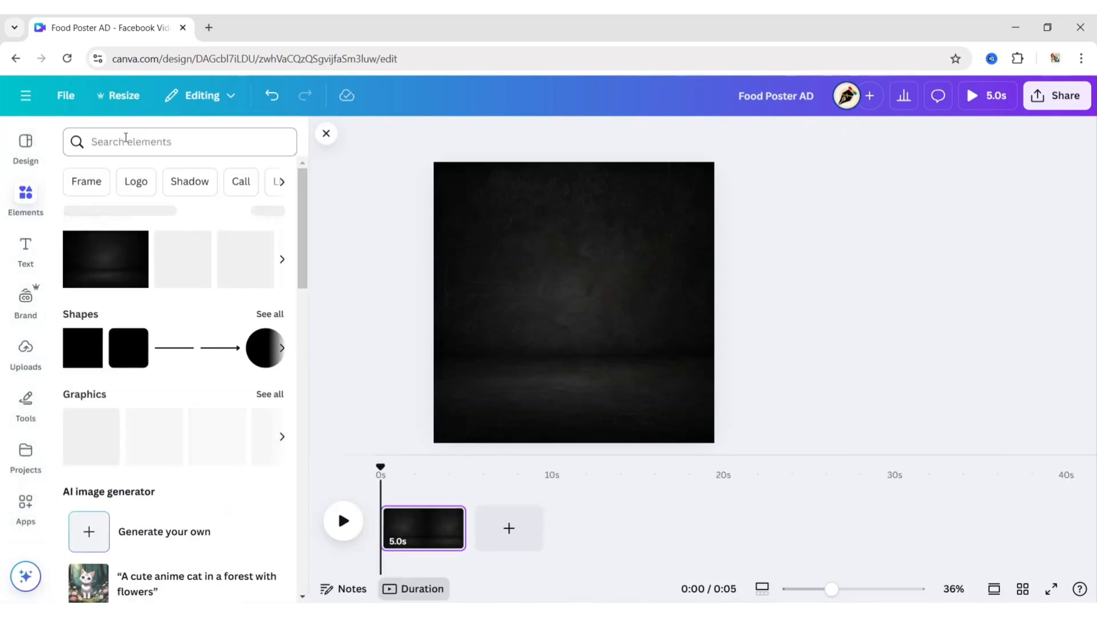
pyautogui.write('triangle')
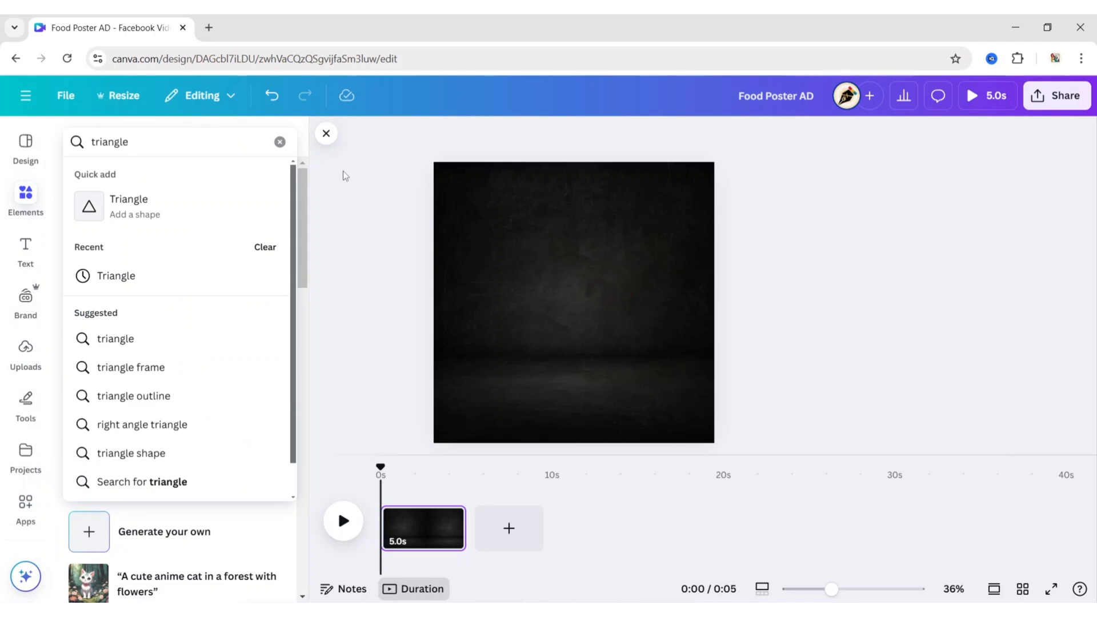
pyautogui.press('Return')
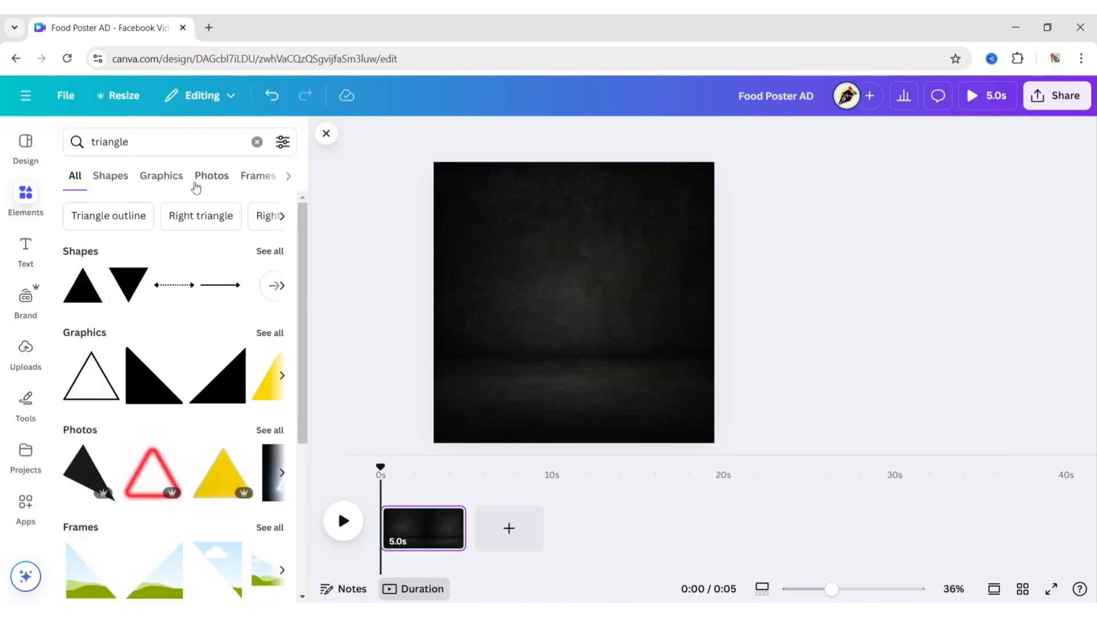
pyautogui.click(168, 181)
pyautogui.scroll(-10, 294, 344)
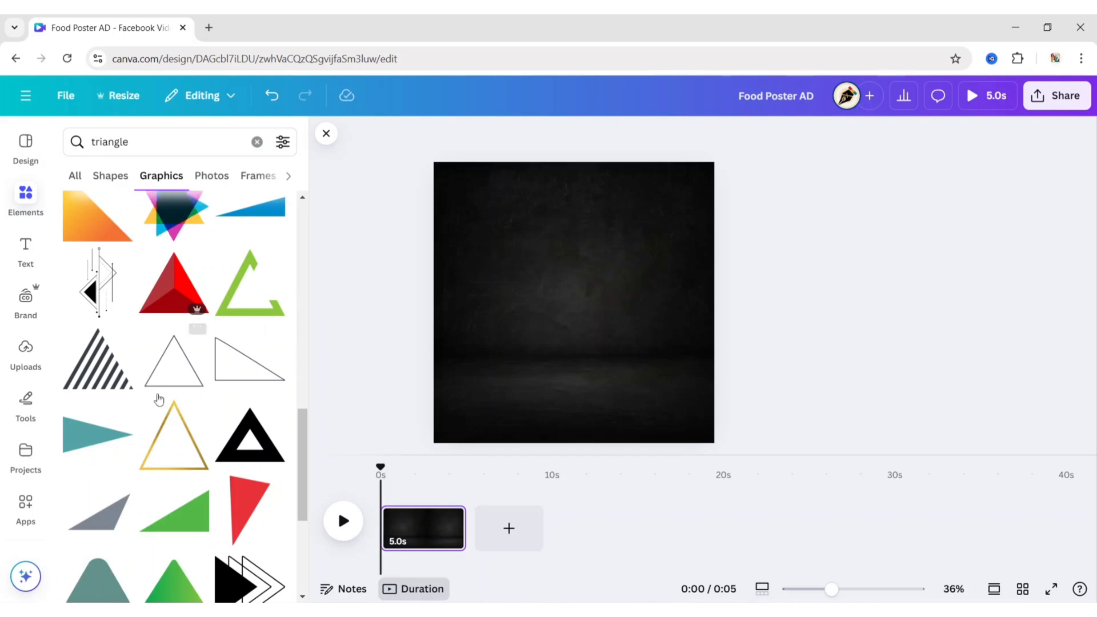
pyautogui.click(114, 425)
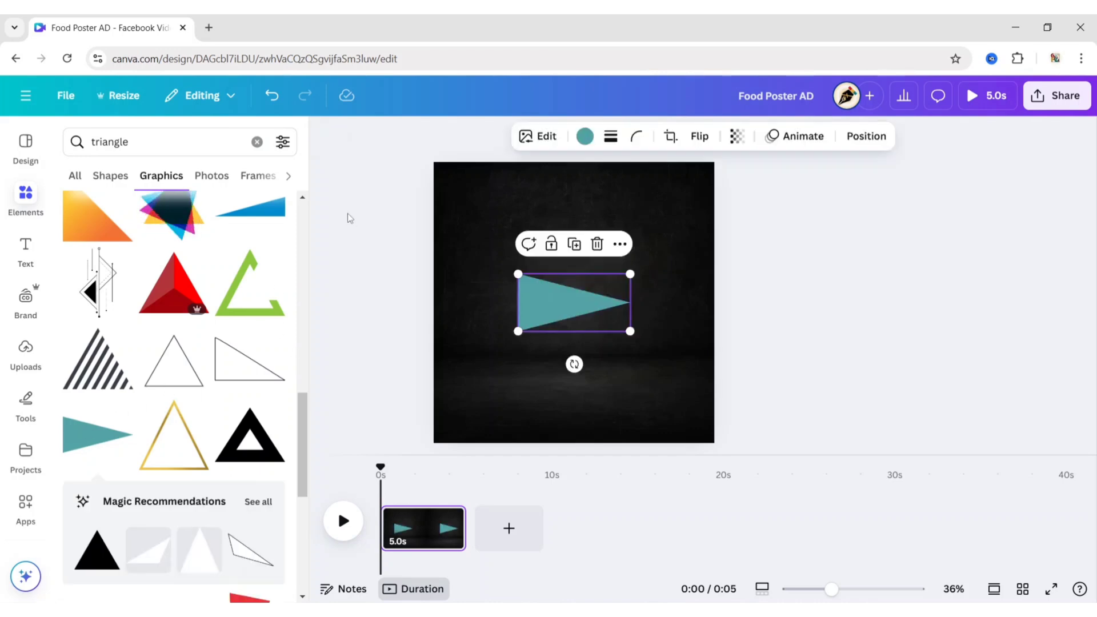
pyautogui.click(326, 133)
# Step: Rotate the teal triangle to point upward, enlarge it, and crop off its tip to form a trapezoid
pyautogui.moveTo(575, 365); pyautogui.dragTo(615, 302)
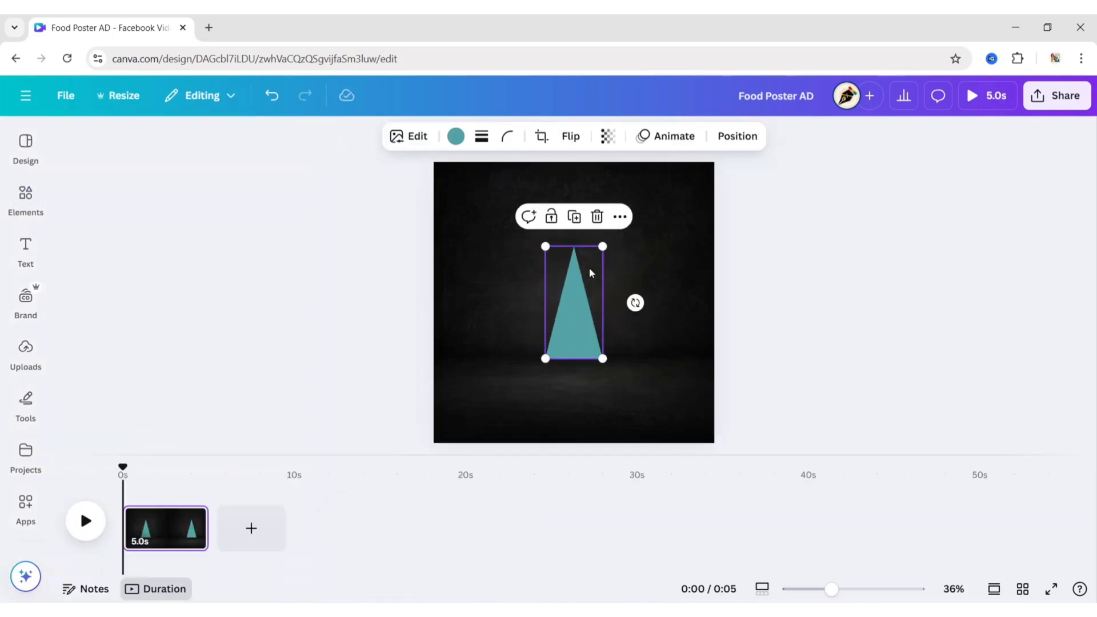
pyautogui.moveTo(601, 360); pyautogui.dragTo(634, 420)
pyautogui.click(542, 137)
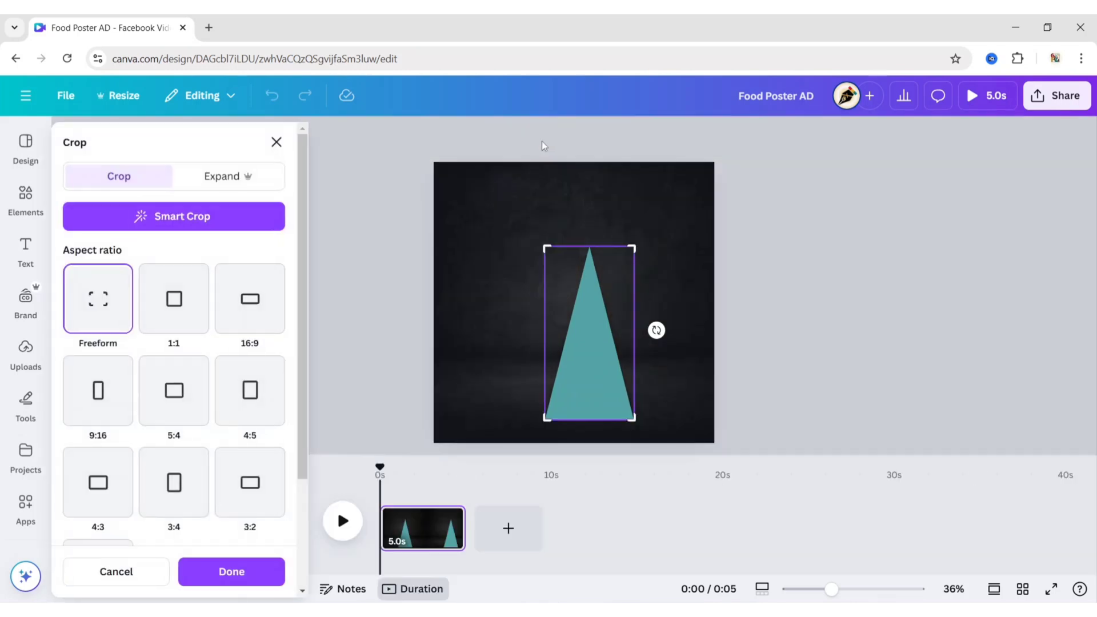
pyautogui.moveTo(634, 247); pyautogui.dragTo(641, 312)
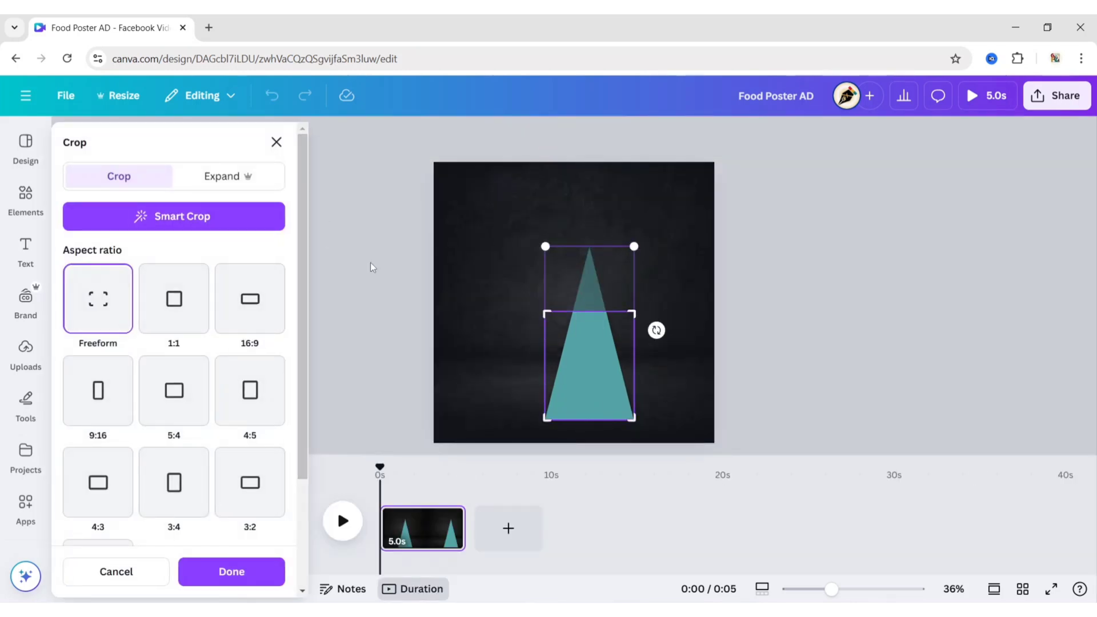
pyautogui.click(369, 262)
# Step: Enlarge the trapezoid, centre it at the canvas's lower edge, and crop its top down to the background's floor line
pyautogui.moveTo(599, 348); pyautogui.dragTo(528, 209)
pyautogui.moveTo(558, 282); pyautogui.dragTo(642, 375)
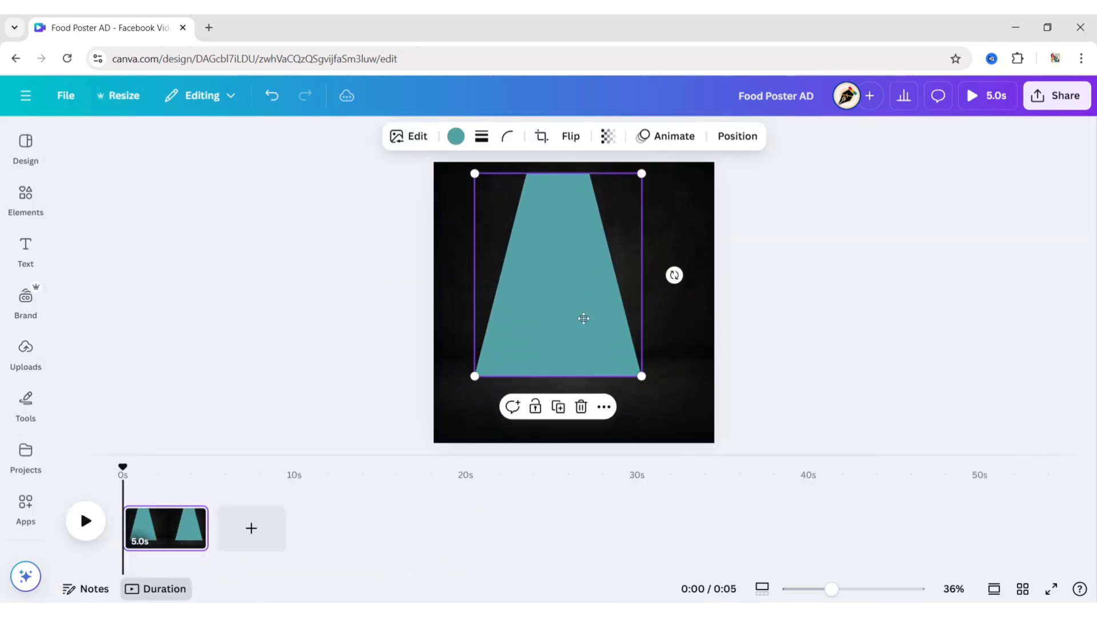
pyautogui.moveTo(583, 318); pyautogui.dragTo(583, 394)
pyautogui.click(541, 136)
pyautogui.moveTo(658, 288); pyautogui.dragTo(655, 346)
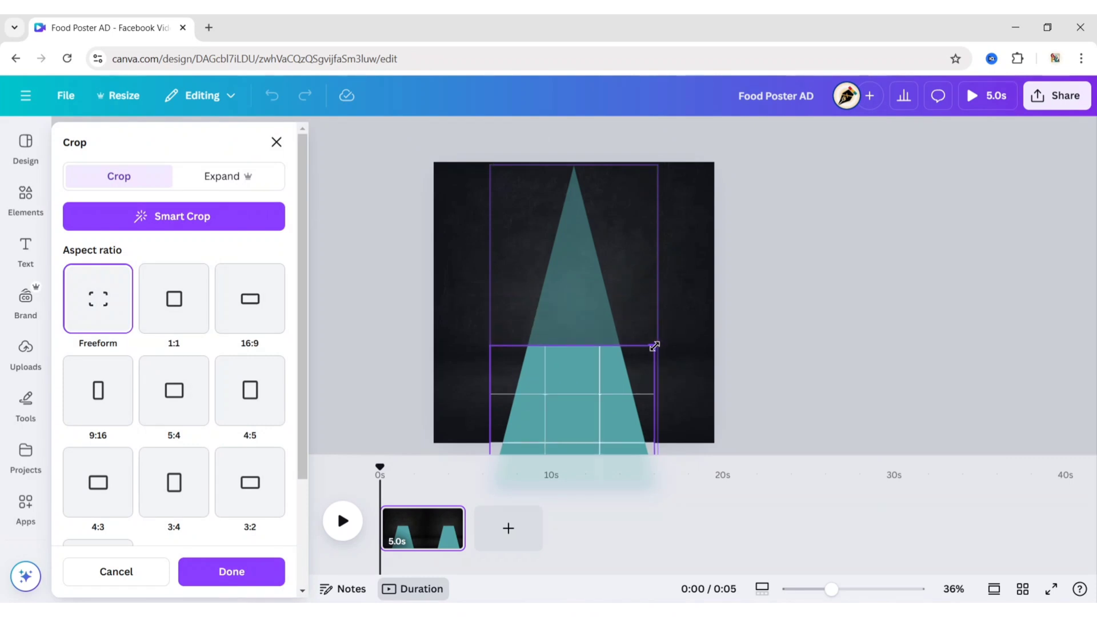
pyautogui.click(781, 303)
pyautogui.click(782, 303)
# Step: Add a square shape and align its left edge with the trapezoid's upper left corner
pyautogui.click(26, 199)
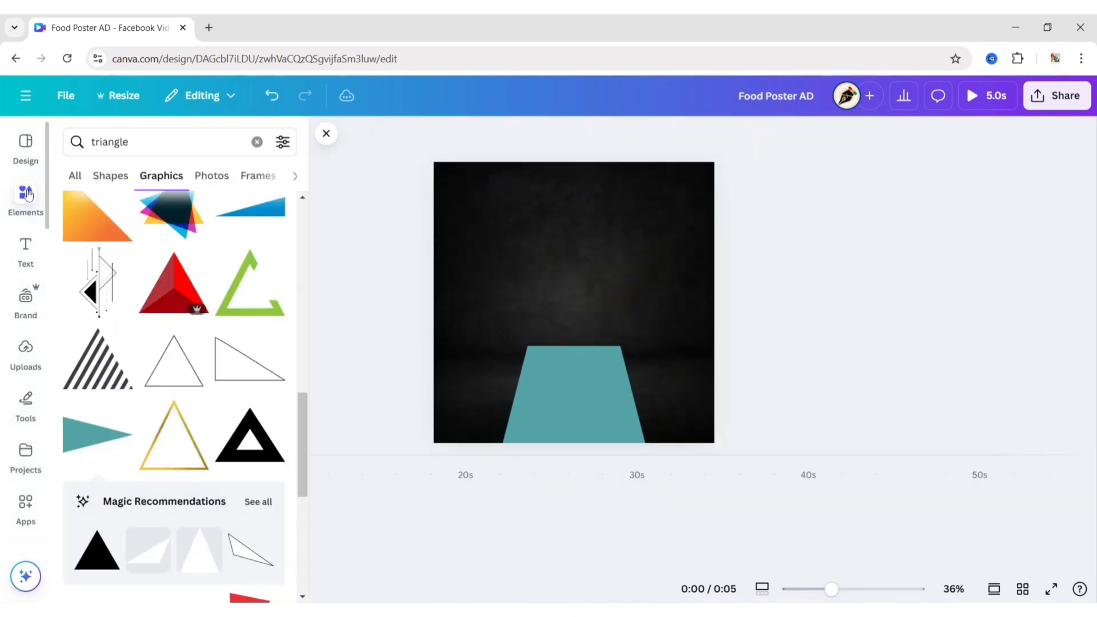
pyautogui.click(257, 142)
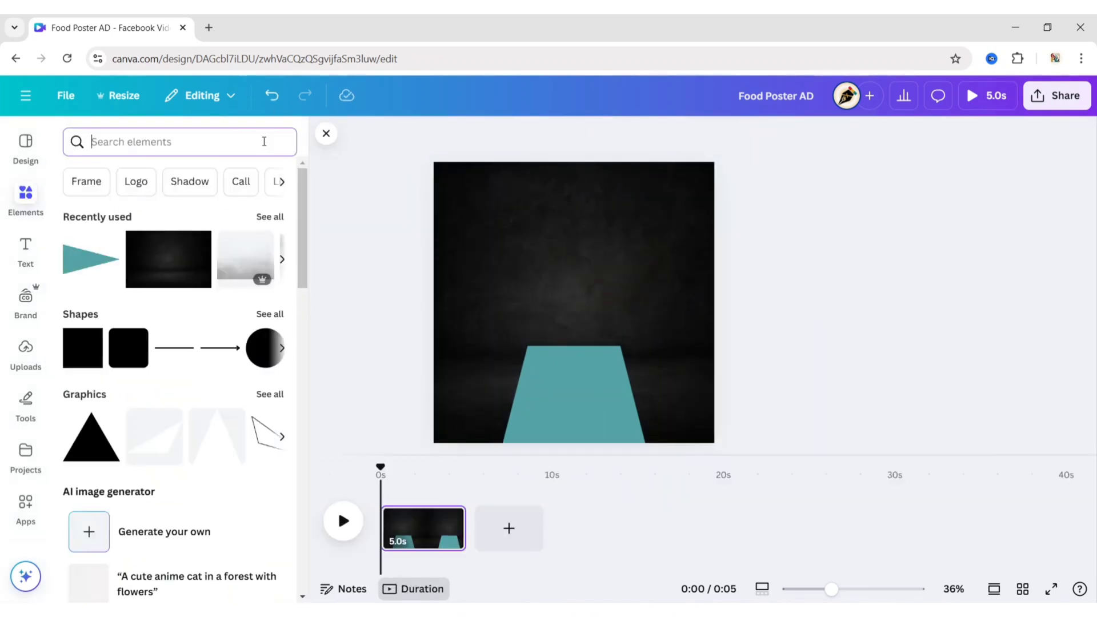
pyautogui.click(72, 365)
pyautogui.click(326, 134)
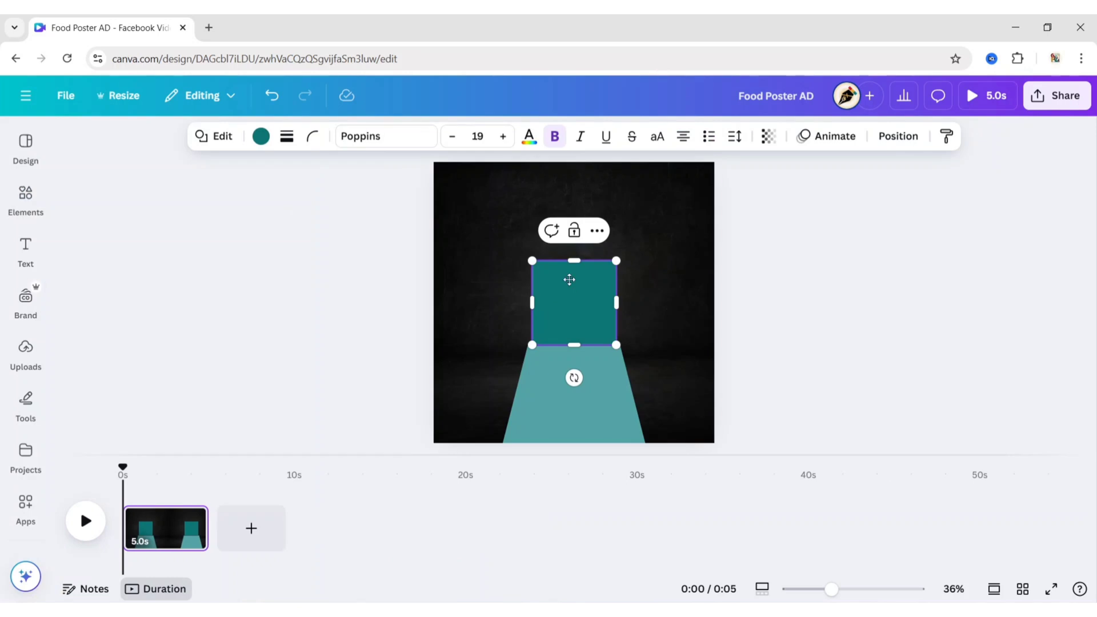
pyautogui.moveTo(569, 279); pyautogui.dragTo(566, 287)
pyautogui.click(795, 324)
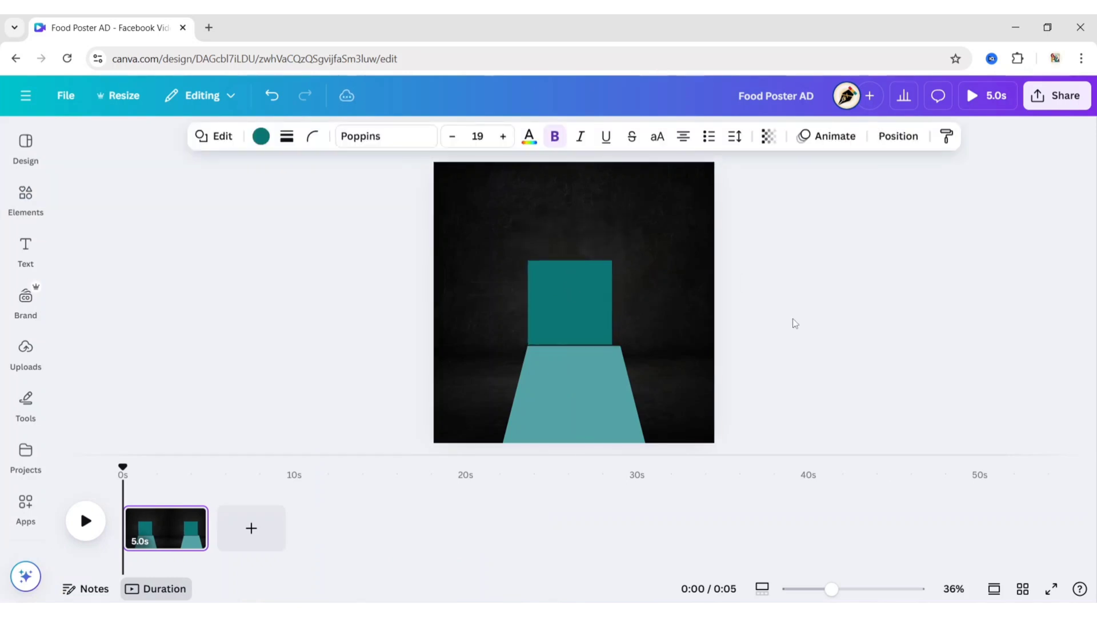
# Step: Widen the square to match the trapezoid's top edge and stretch it up to the canvas's upper edge
pyautogui.click(596, 308)
pyautogui.moveTo(612, 304); pyautogui.dragTo(620, 303)
pyautogui.moveTo(577, 261); pyautogui.dragTo(577, 163)
pyautogui.press('Escape')
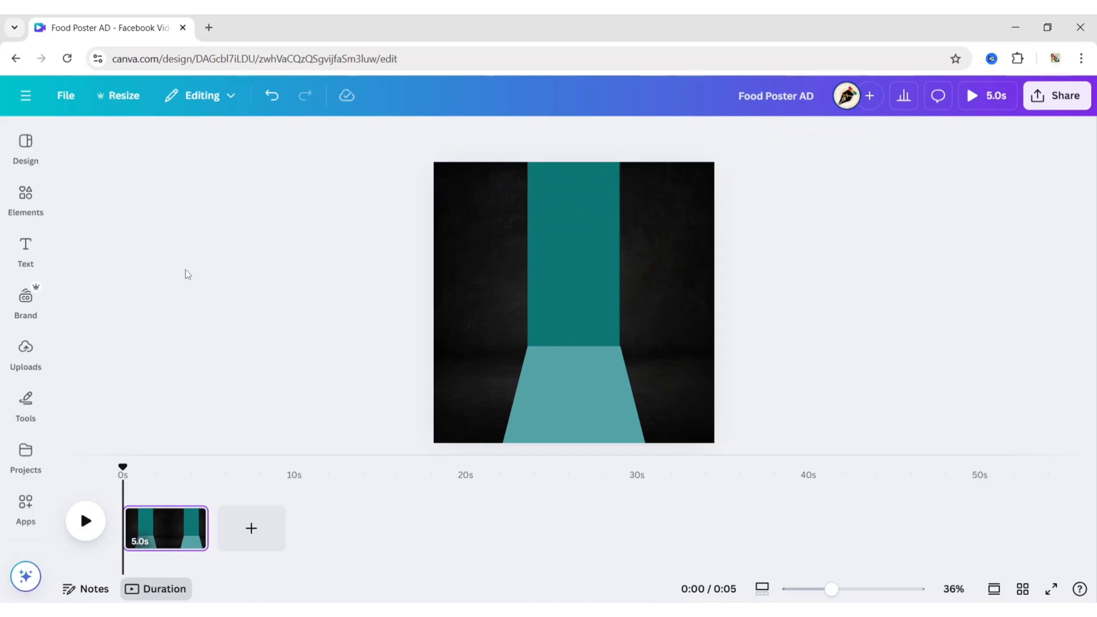
# Step: Search the photos for "biryani" and add the cut-out image of chicken biryani in a wide clay bowl
pyautogui.scroll(-5, 34, 371)
pyautogui.click(26, 280)
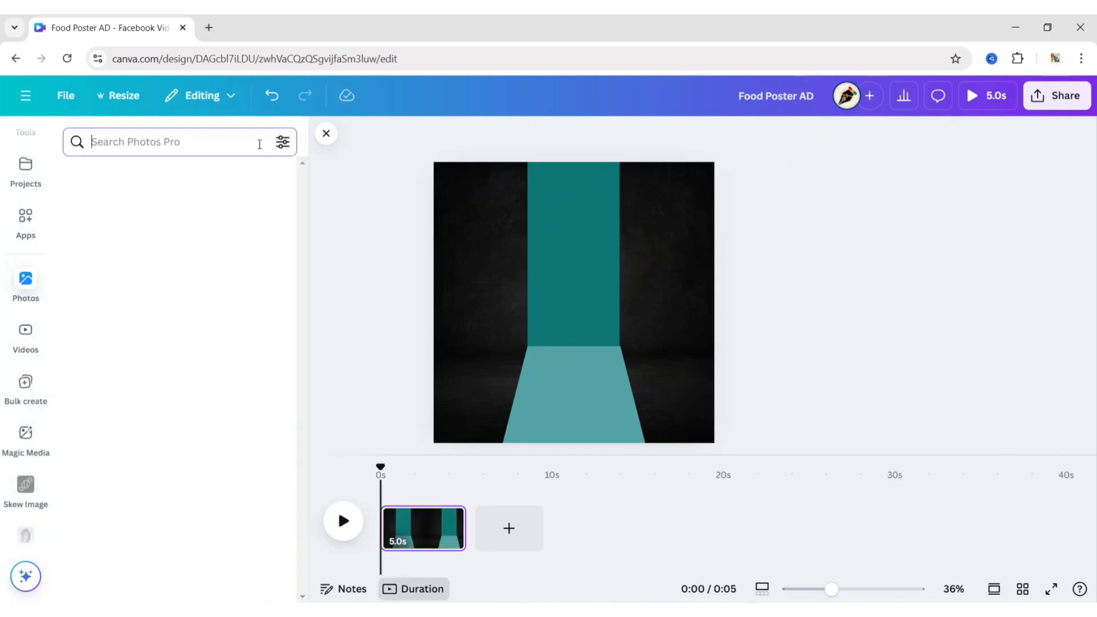
pyautogui.write('biryani')
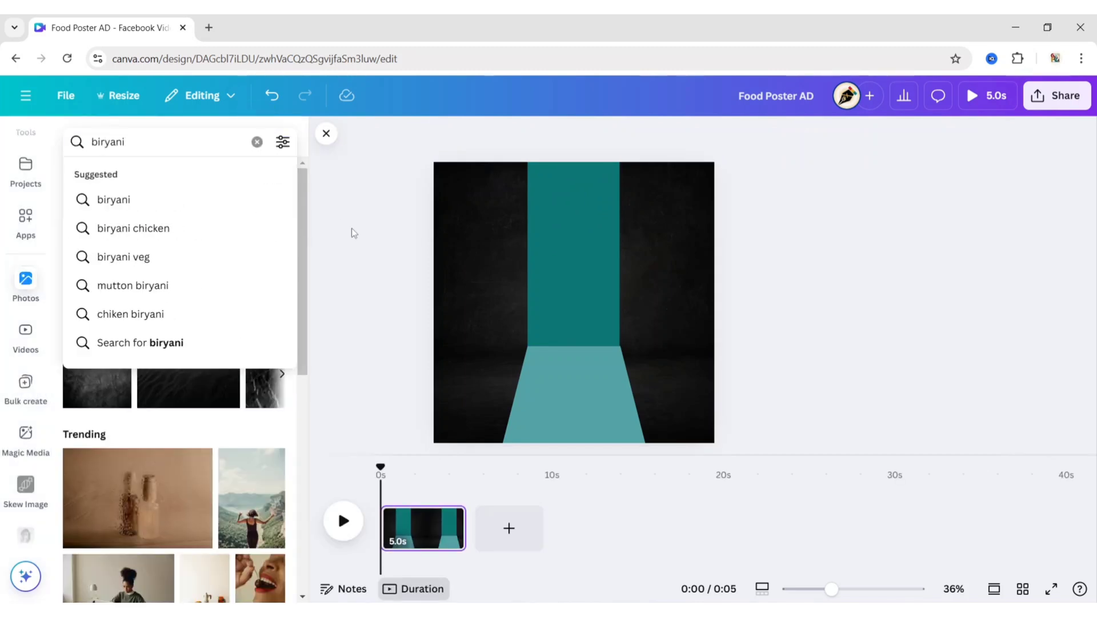
pyautogui.press('Return')
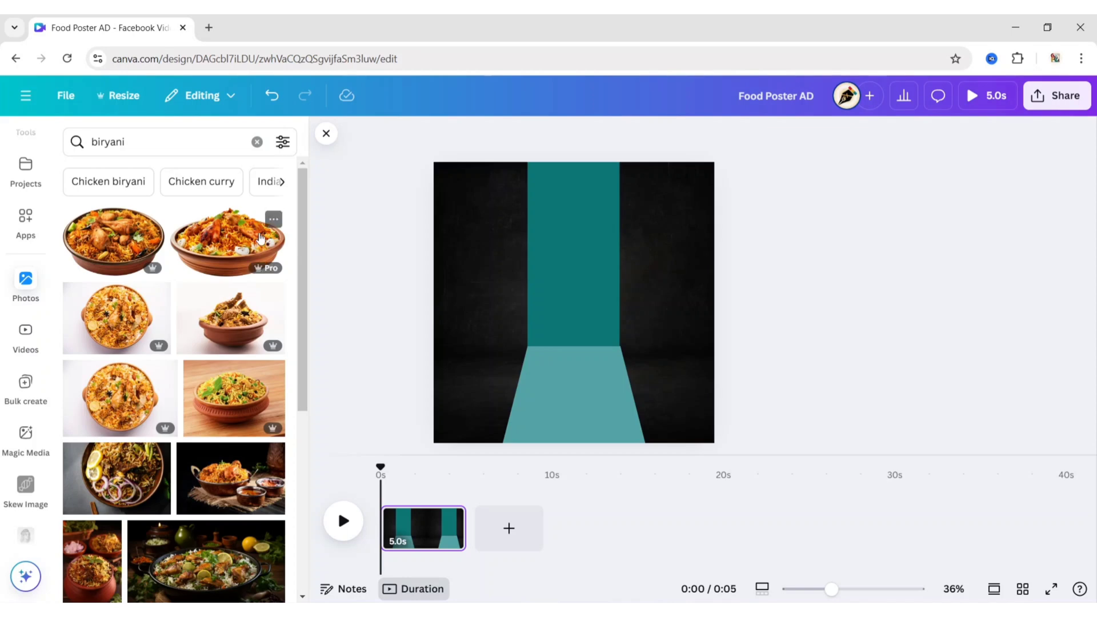
pyautogui.click(212, 243)
pyautogui.click(326, 133)
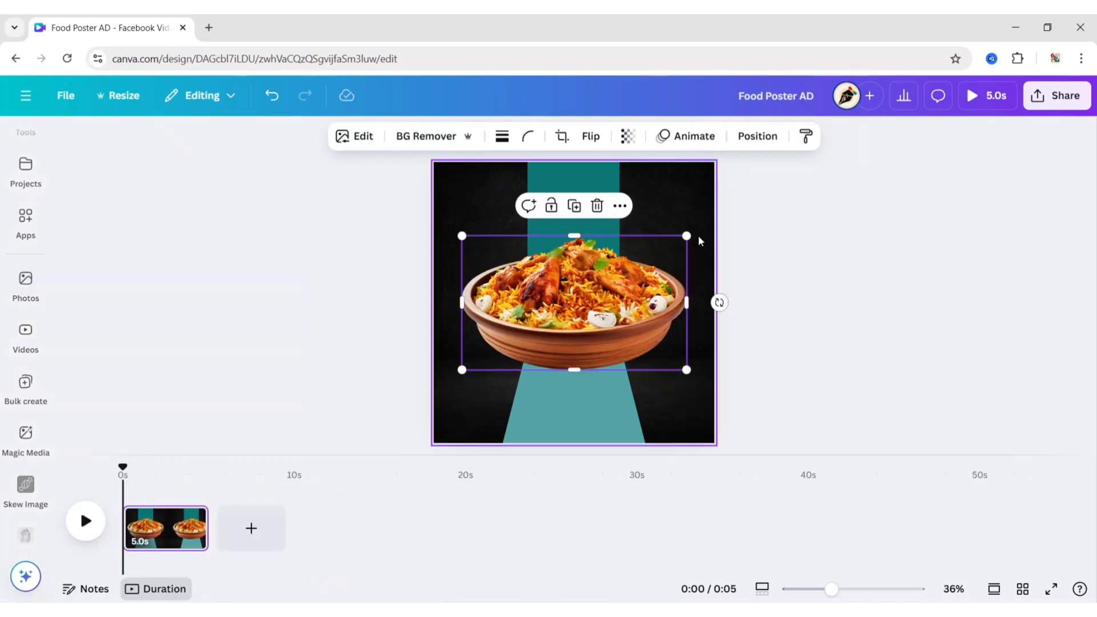
# Step: Shrink the biryani bowl and centre it horizontally over the junction of the strip and trapezoid
pyautogui.moveTo(686, 235); pyautogui.dragTo(640, 267)
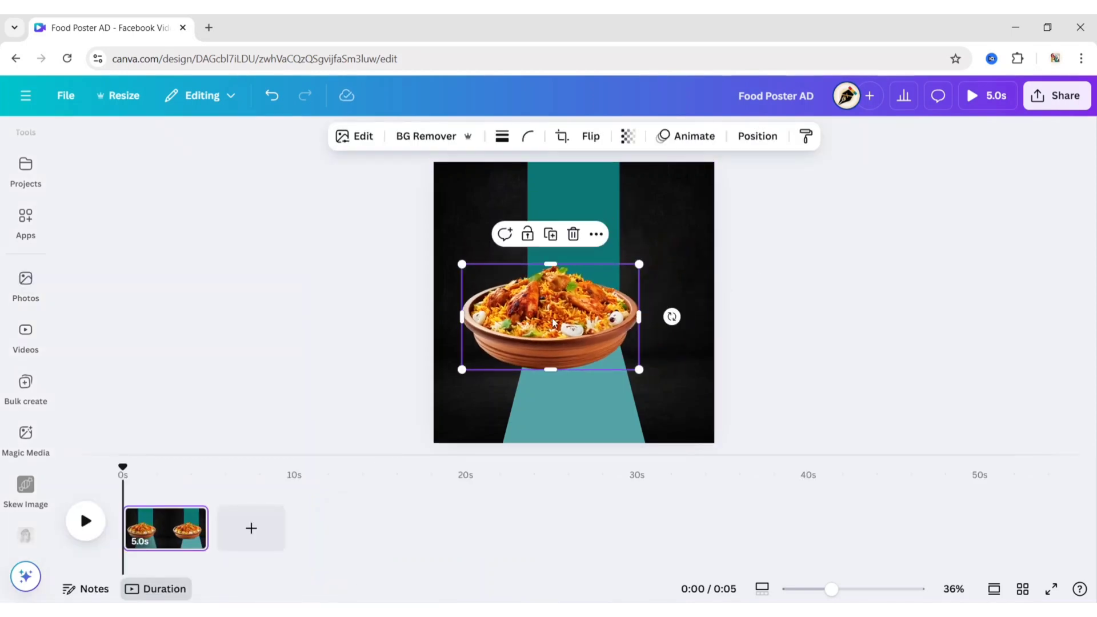
pyautogui.moveTo(565, 328); pyautogui.dragTo(588, 327)
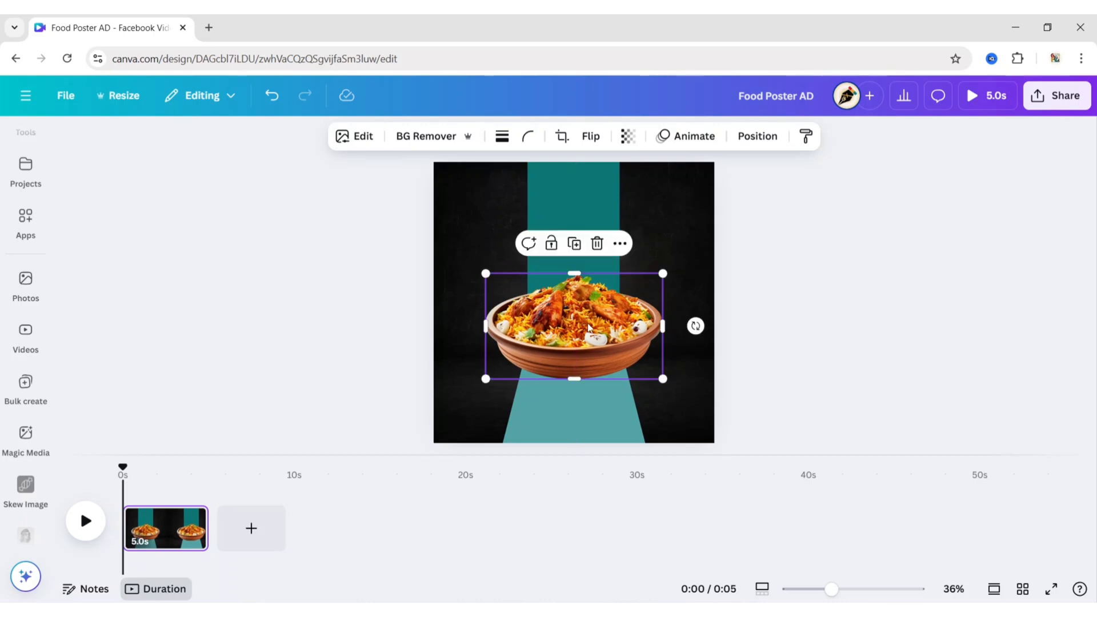
pyautogui.click(356, 277)
# Step: Recolour the vertical strip and the trapezoid with the golden yellow from the biryani's photo colours
pyautogui.click(603, 230)
pyautogui.click(262, 137)
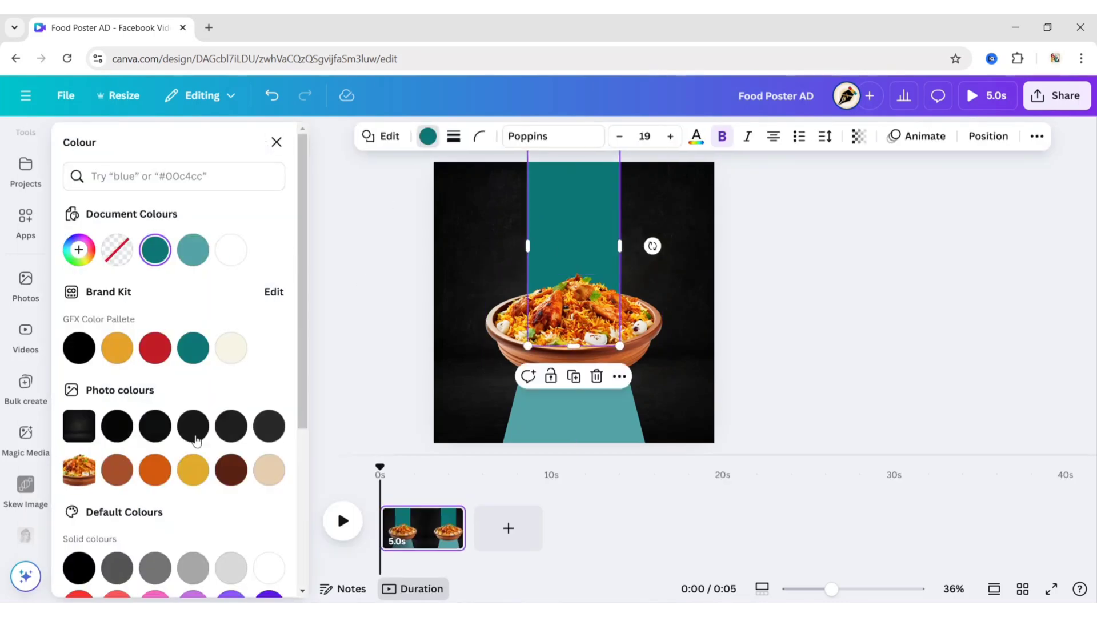
pyautogui.click(192, 469)
pyautogui.click(554, 430)
pyautogui.click(192, 470)
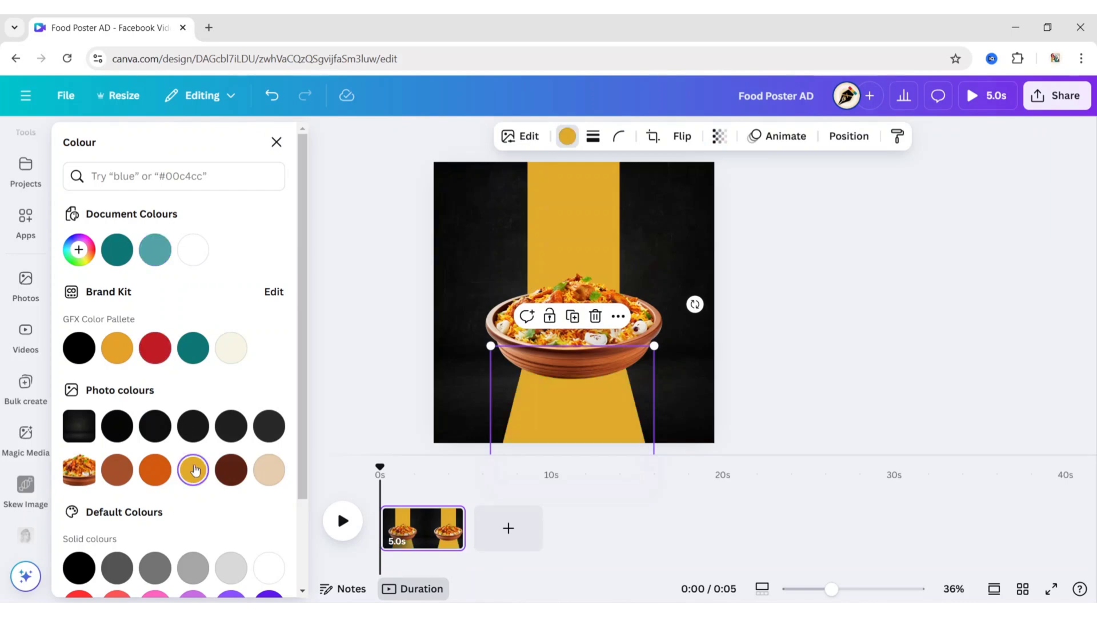
pyautogui.click(276, 141)
# Step: Widen the yellow vertical strip slightly and adjust the trapezoid's size and position to match, keeping both centred
pyautogui.click(576, 242)
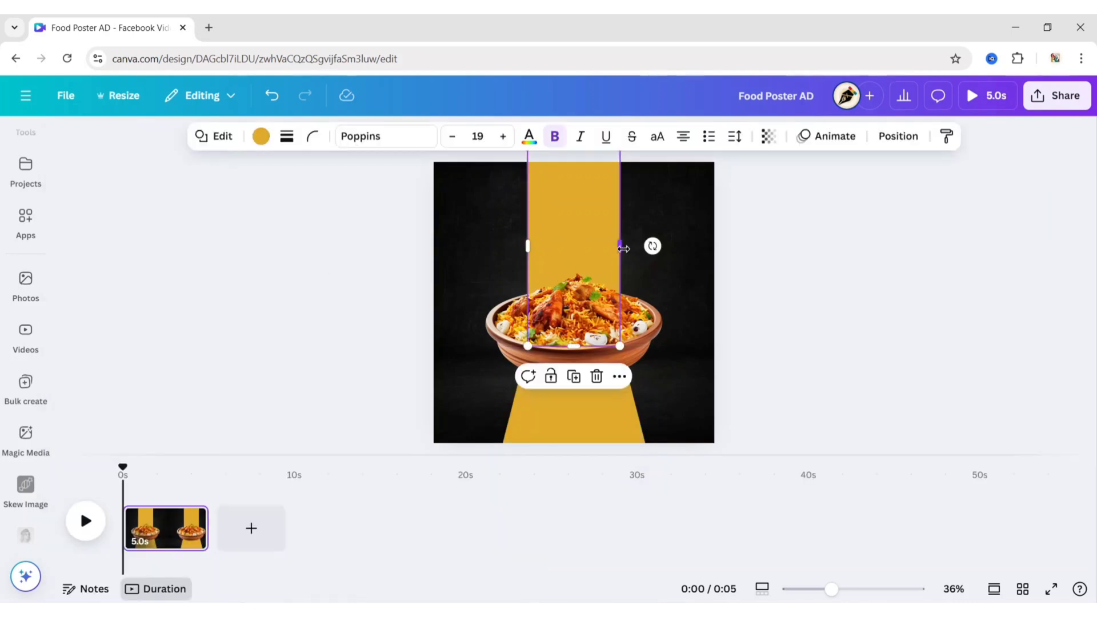
pyautogui.click(552, 409)
pyautogui.moveTo(552, 410); pyautogui.dragTo(574, 411)
pyautogui.click(800, 355)
pyautogui.click(596, 407)
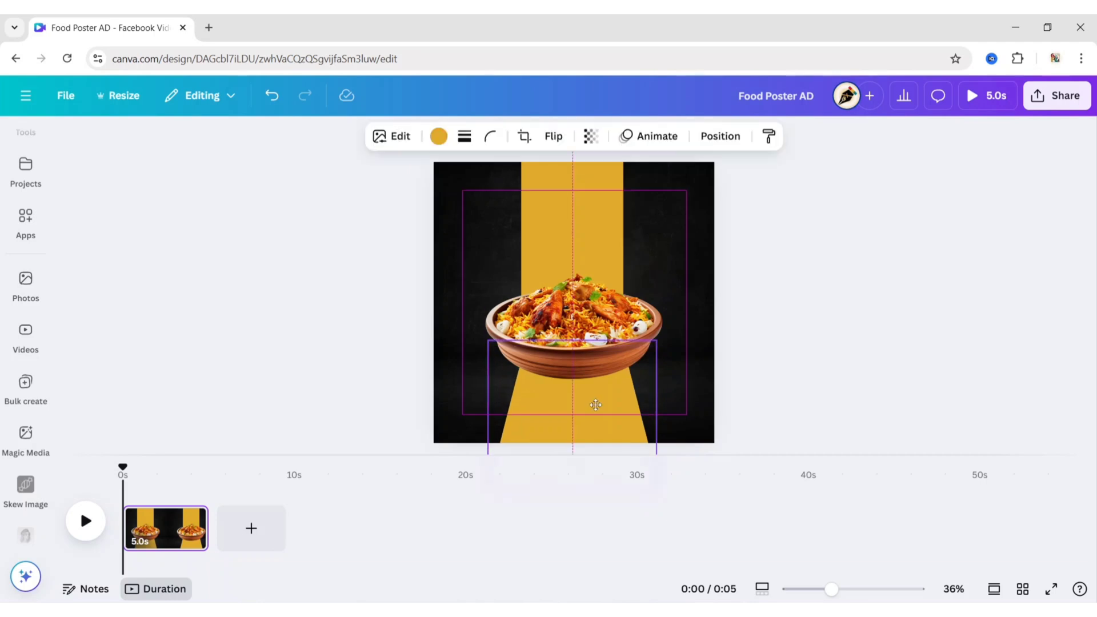
pyautogui.click(791, 373)
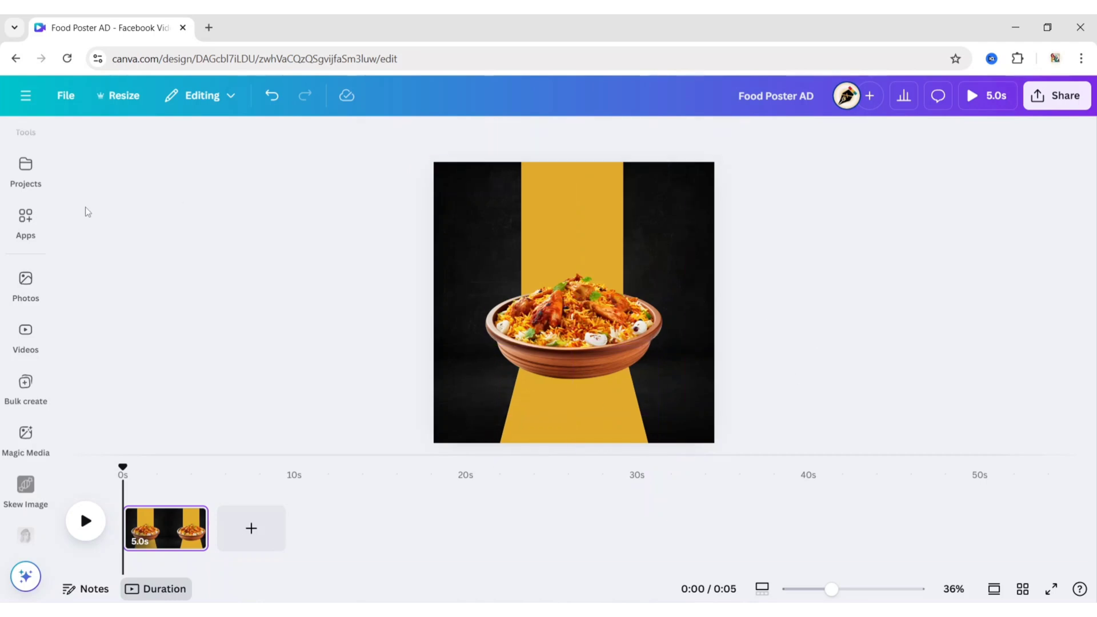
# Step: Search the elements for "shadow" graphics and add the first thin, soft-edged shadow to the poster
pyautogui.scroll(5, 46, 168)
pyautogui.moveTo(44, 207)
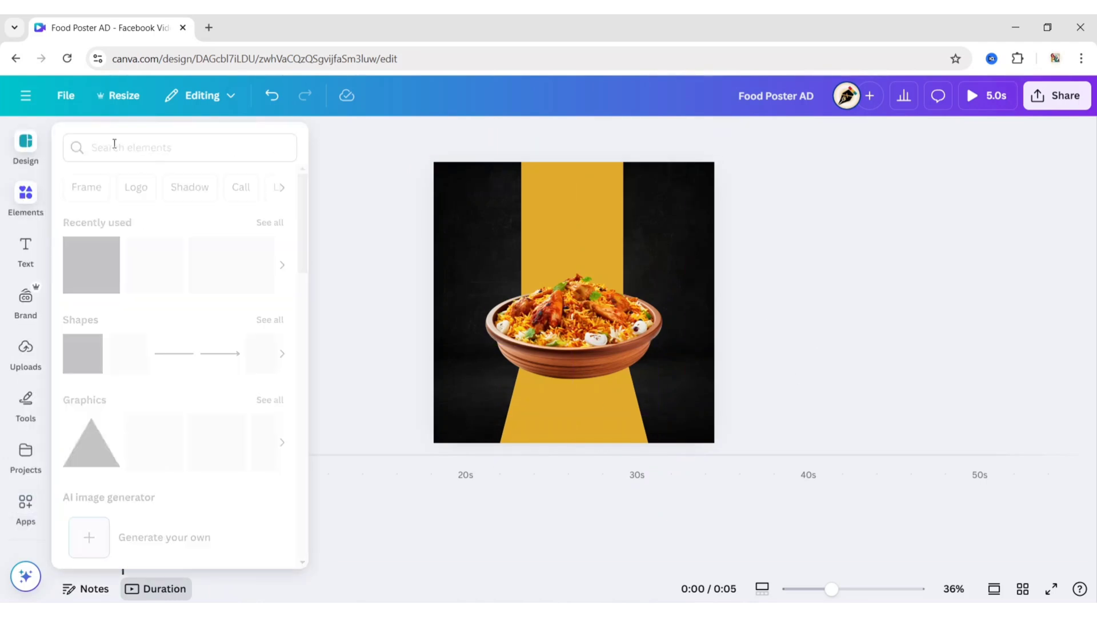
pyautogui.click(115, 142)
pyautogui.write('shadow')
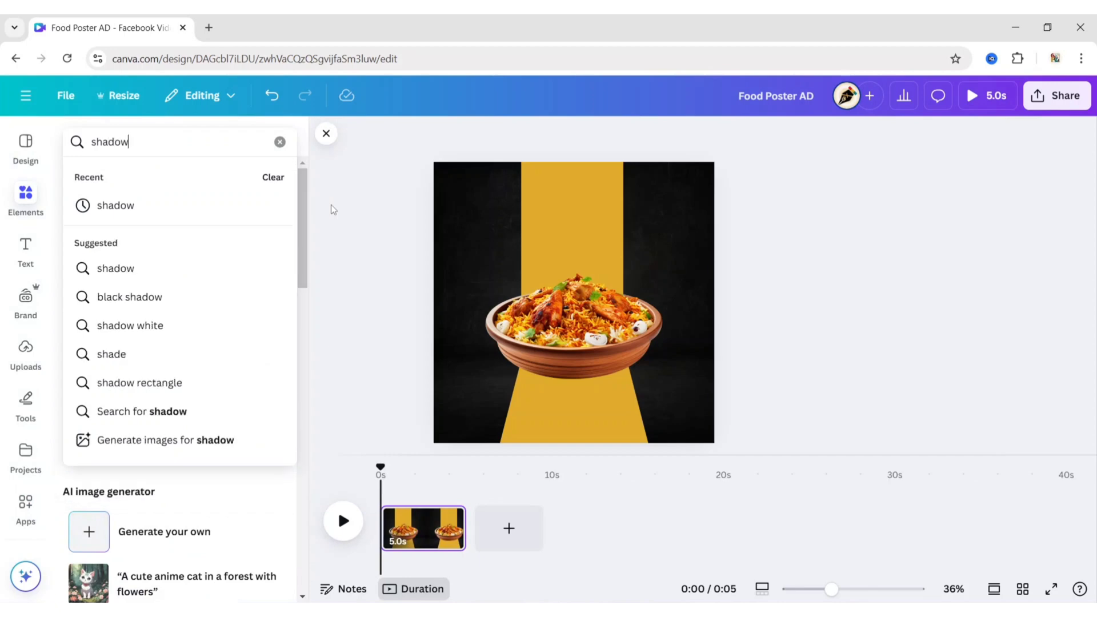
pyautogui.press('Return')
pyautogui.click(114, 176)
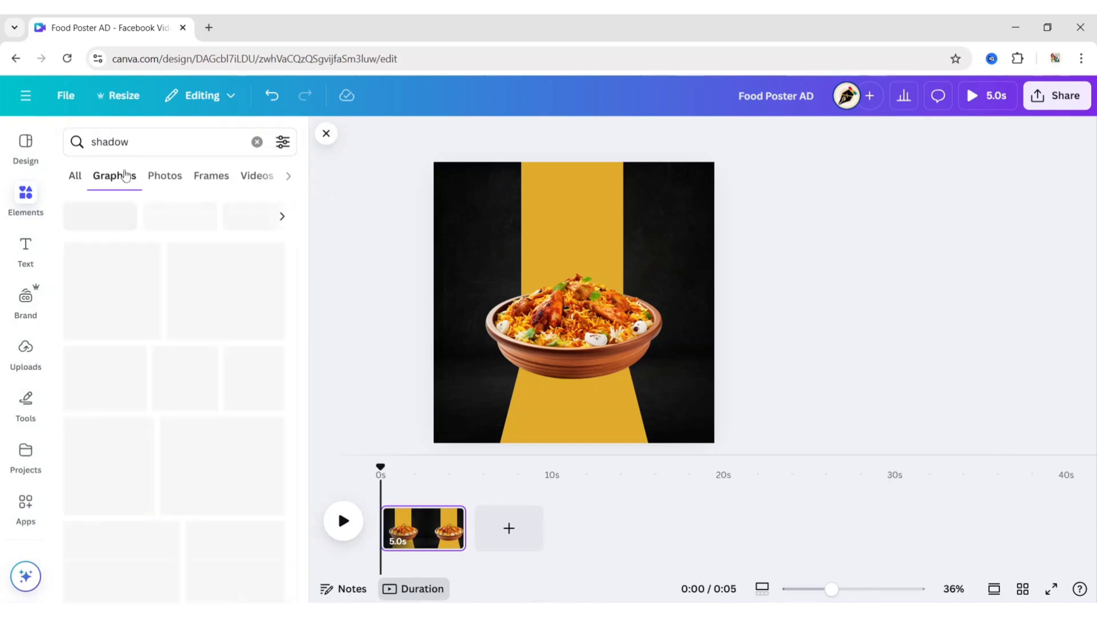
pyautogui.click(114, 276)
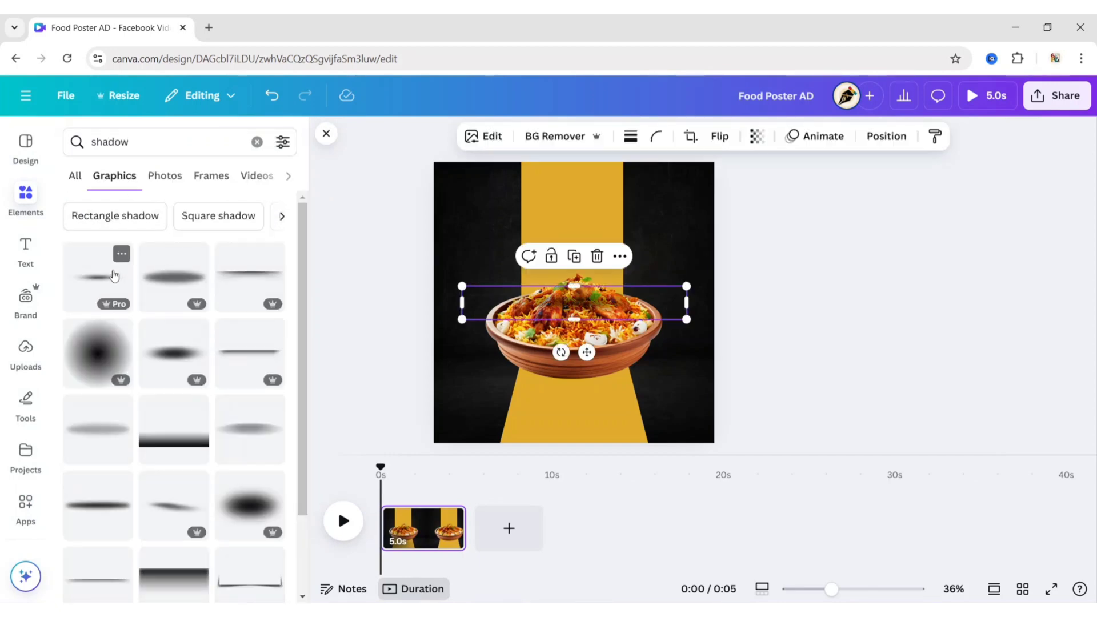
pyautogui.click(326, 133)
# Step: Place the shadow beneath the biryani bowl's base and send it behind the bowl
pyautogui.moveTo(578, 293); pyautogui.dragTo(587, 384)
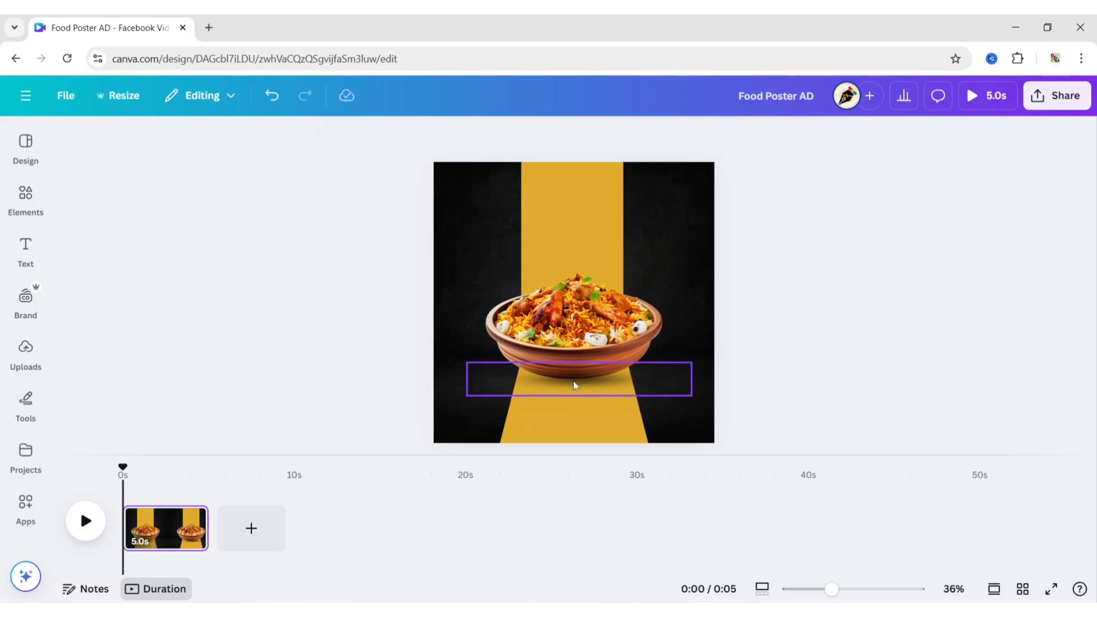
pyautogui.click(626, 332)
pyautogui.moveTo(719, 530)
pyautogui.click(846, 508)
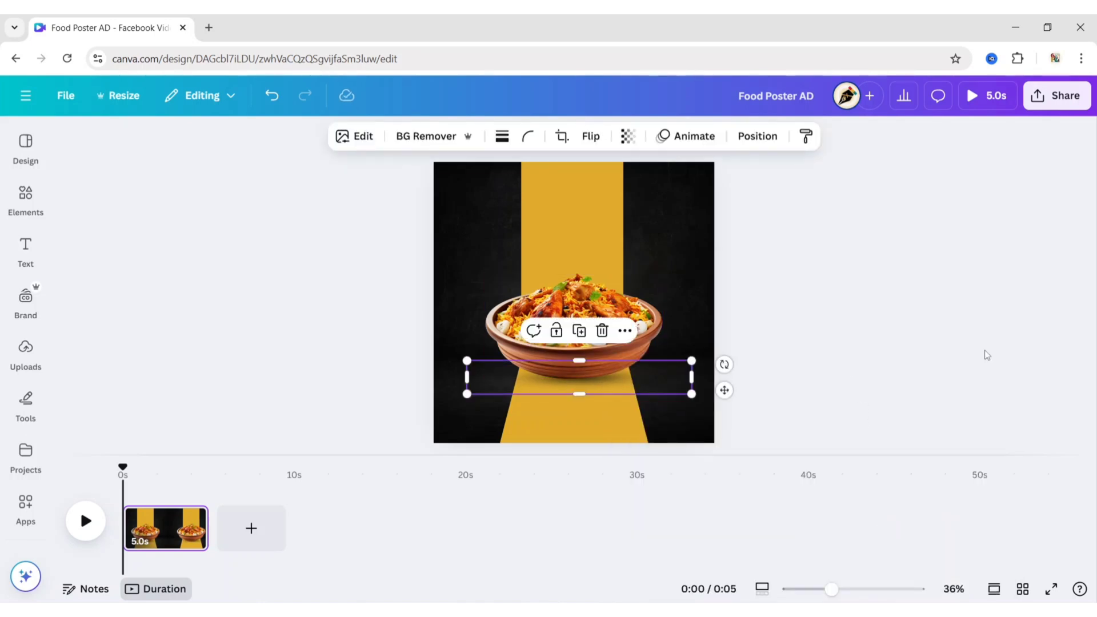
pyautogui.click(929, 321)
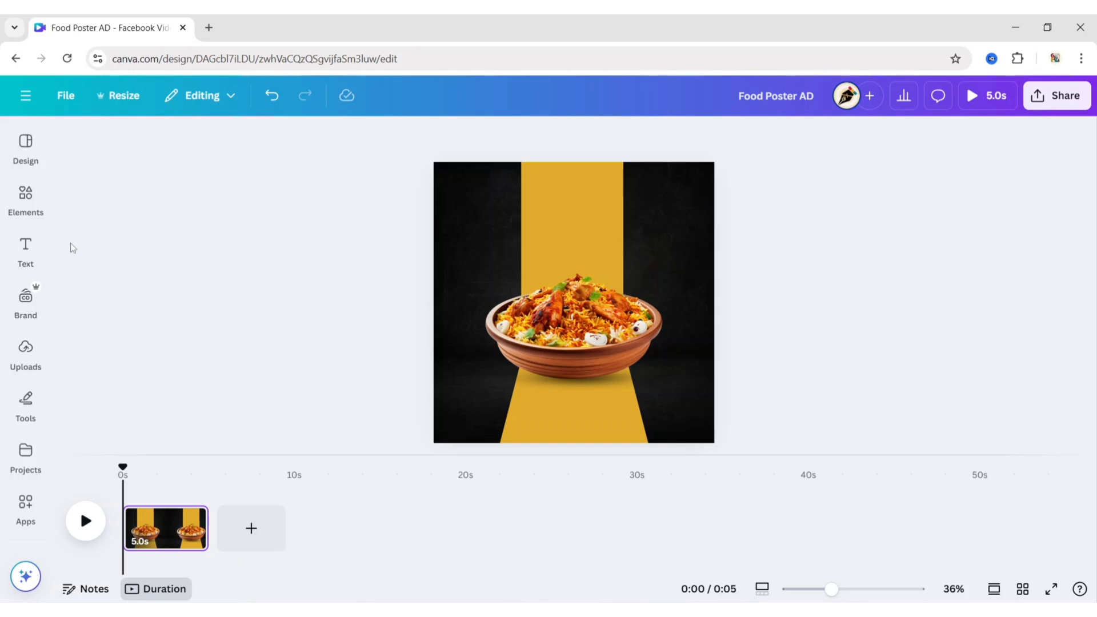
# Step: Add a heading text box to the poster and replace its text with "Chicken"
pyautogui.click(25, 252)
pyautogui.click(108, 282)
pyautogui.click(312, 308)
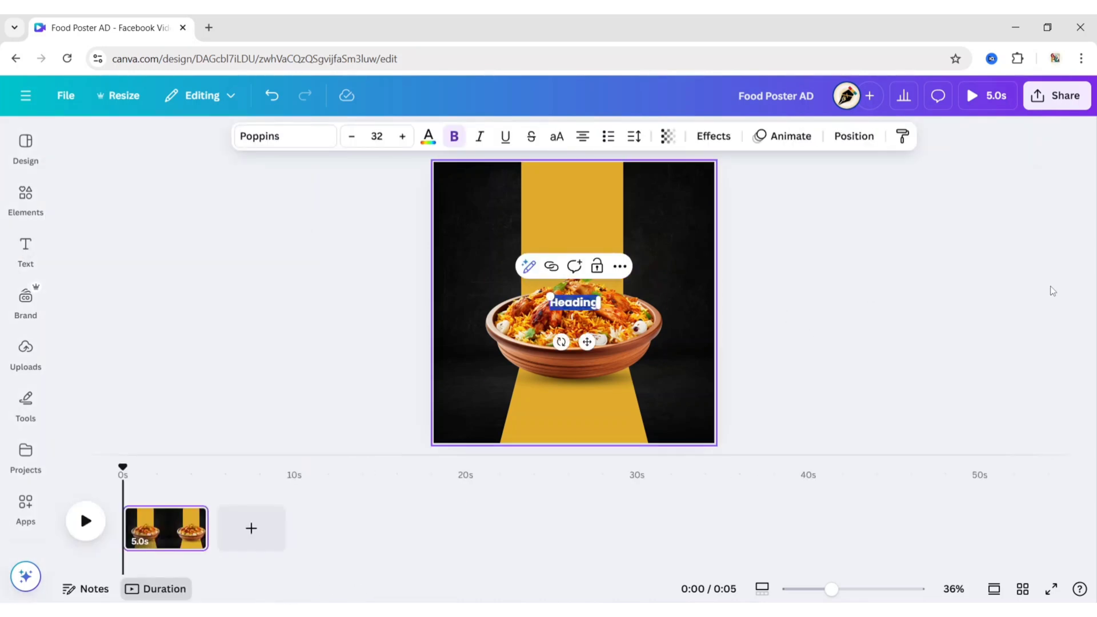
pyautogui.press('BackSpace')
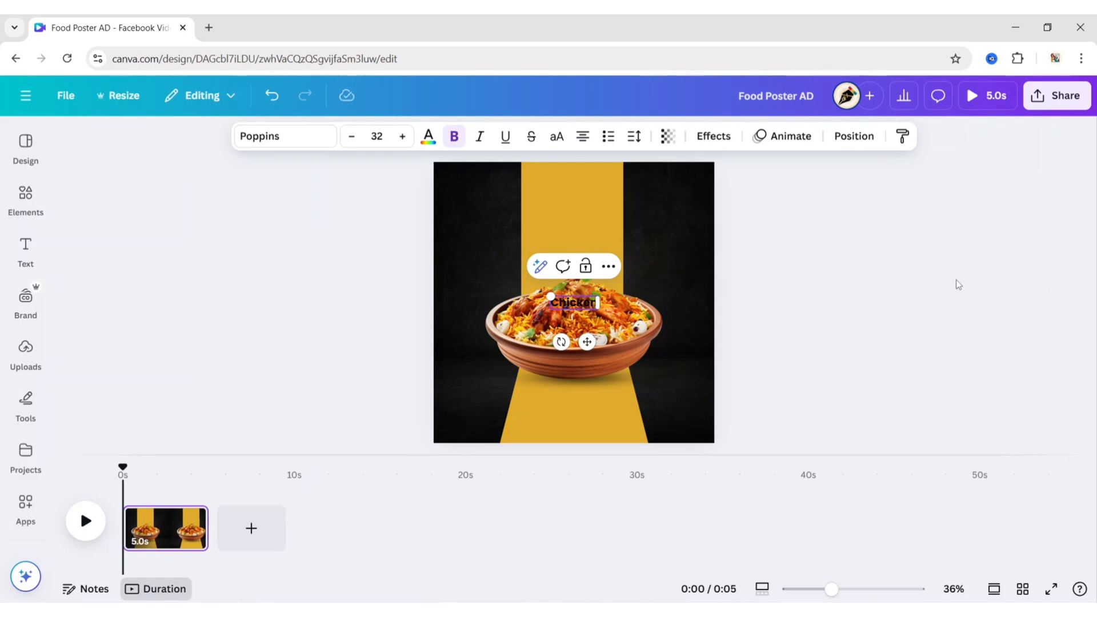
# Step: Search the fonts for "lazydog" and apply Lazydog to the Chicken heading
pyautogui.click(280, 136)
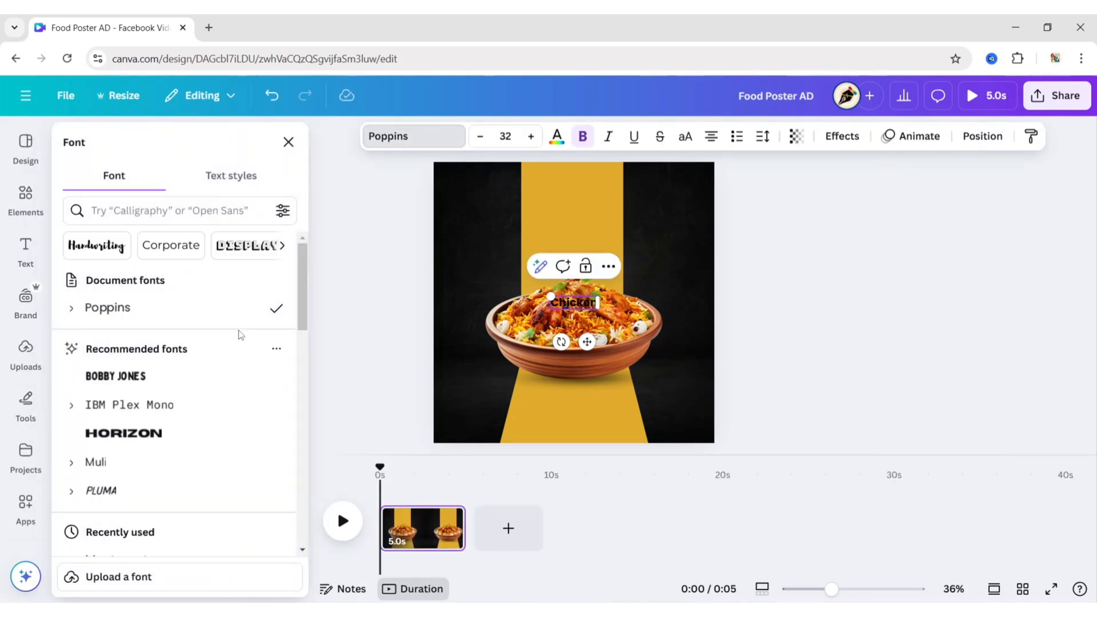
pyautogui.click(142, 222)
pyautogui.write('lazy')
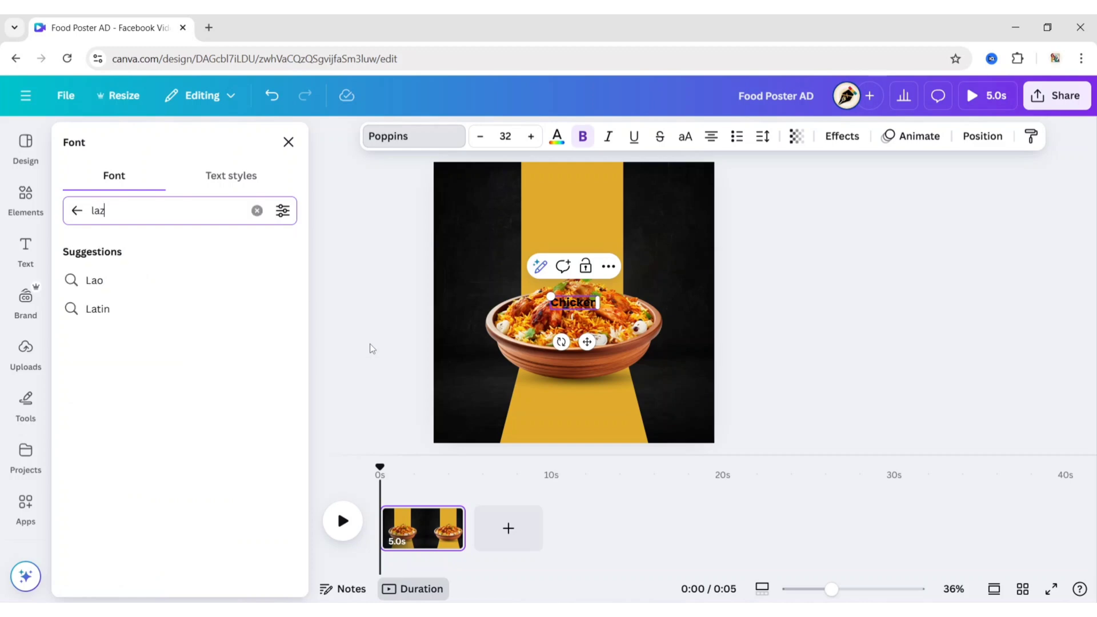
pyautogui.press('Return')
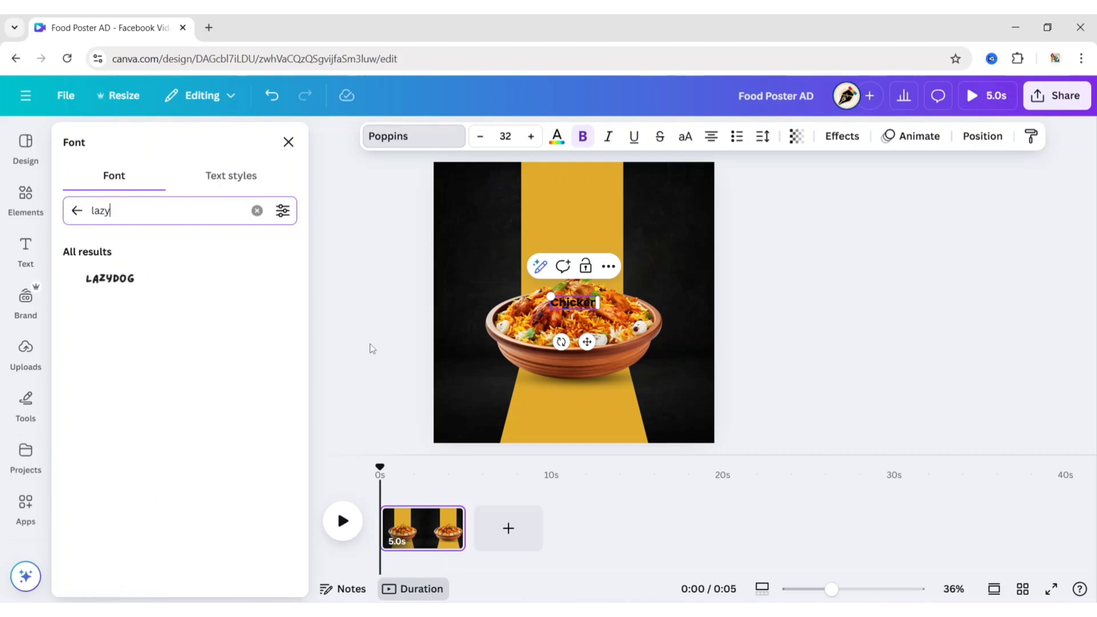
pyautogui.write('dog')
pyautogui.click(135, 286)
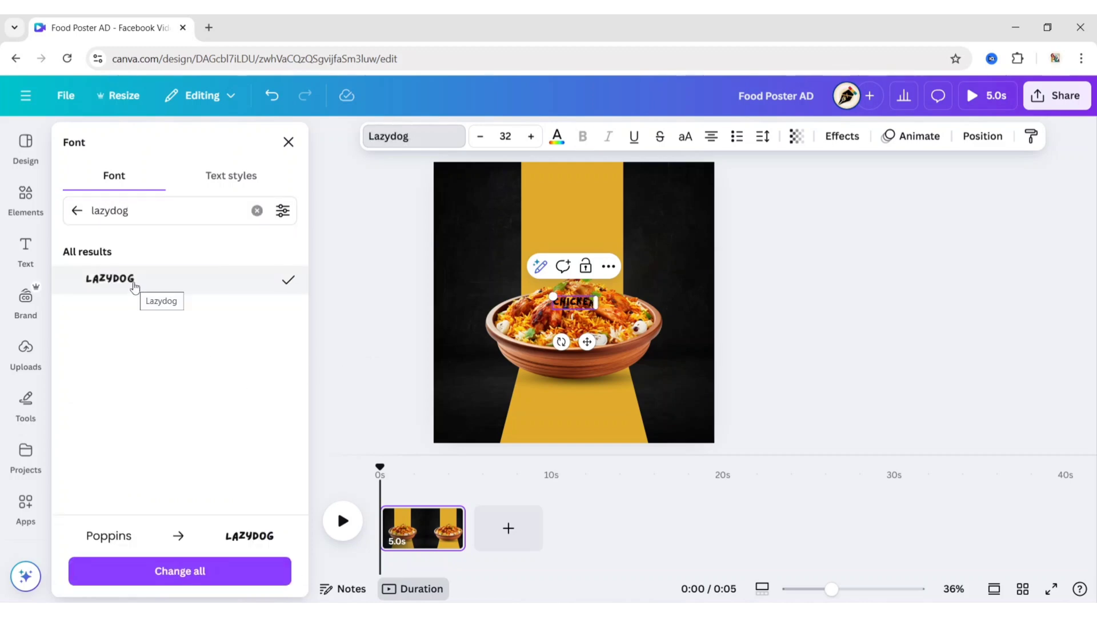
pyautogui.click(289, 141)
# Step: Set the CHICKEN heading's font size to 100 and centre it near the top of the yellow strip
pyautogui.click(382, 137)
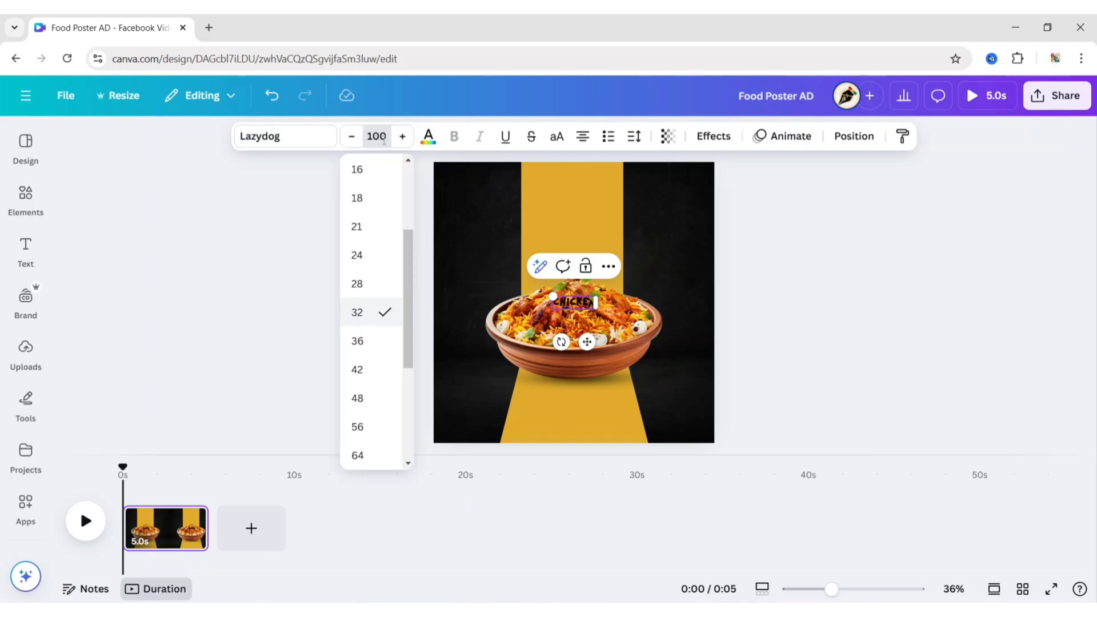
pyautogui.press('Return')
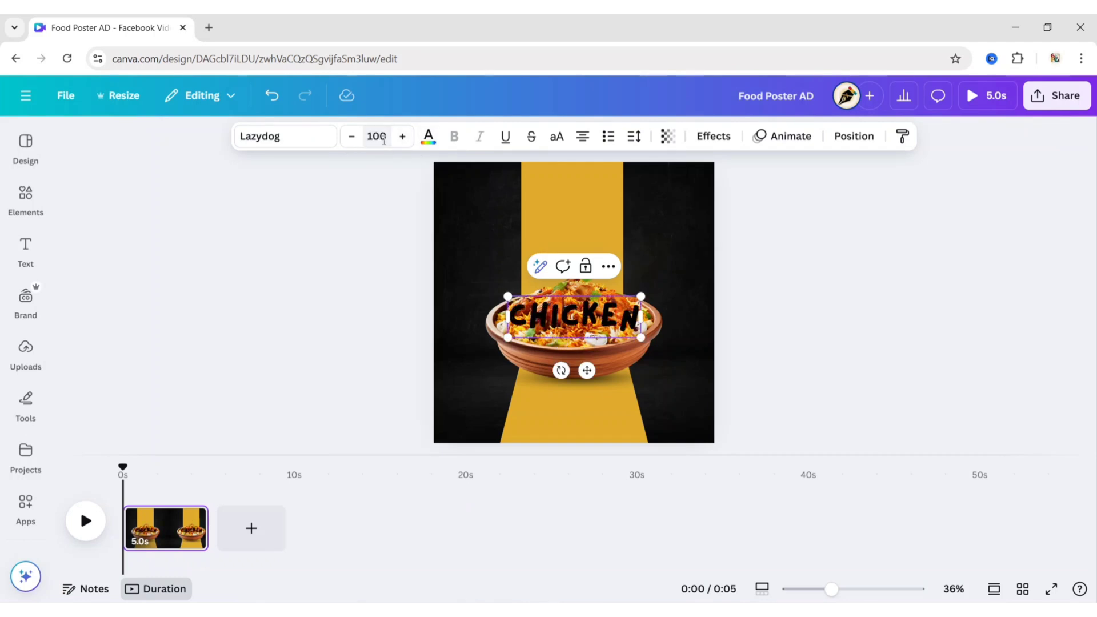
pyautogui.moveTo(588, 371); pyautogui.dragTo(588, 264)
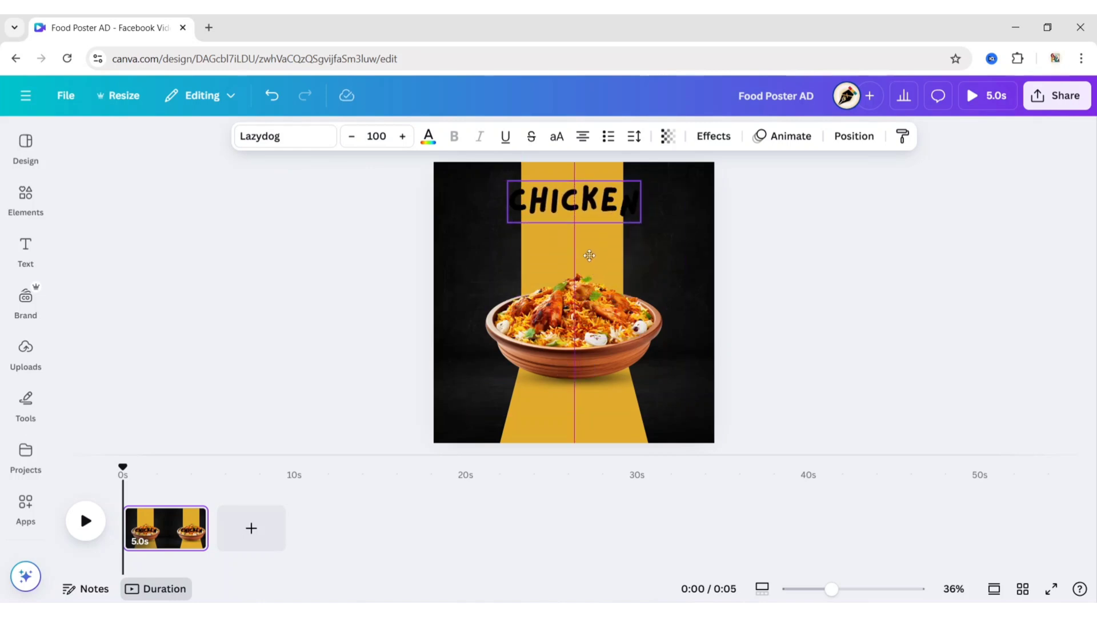
# Step: Tighten the CHICKEN heading's letter spacing to about -132 so it fits within the yellow strip
pyautogui.click(641, 143)
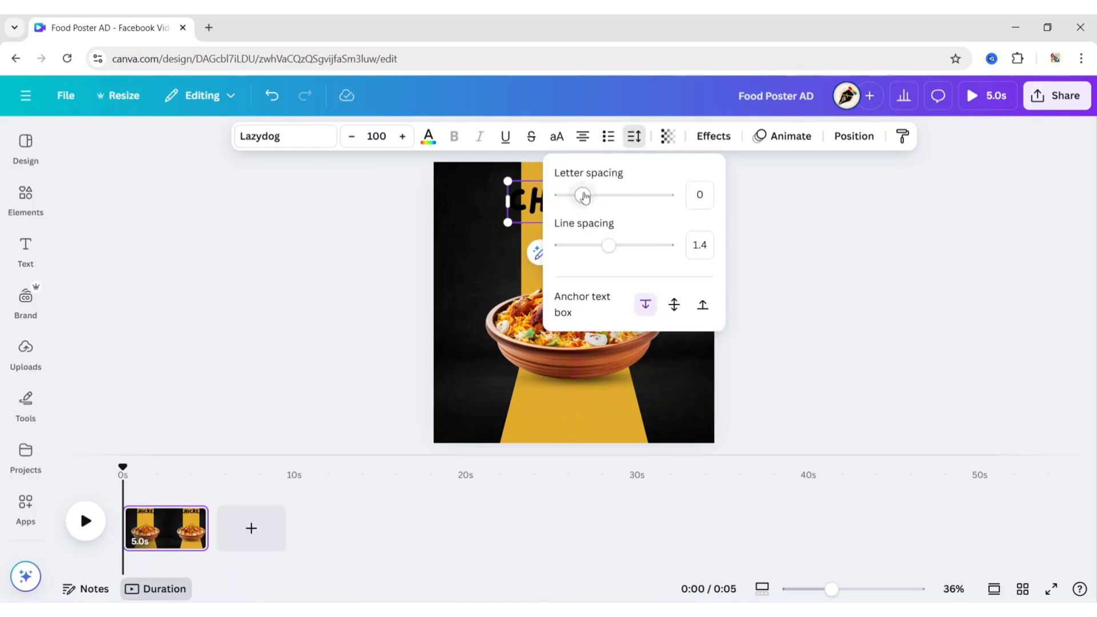
pyautogui.moveTo(581, 197); pyautogui.dragTo(569, 198)
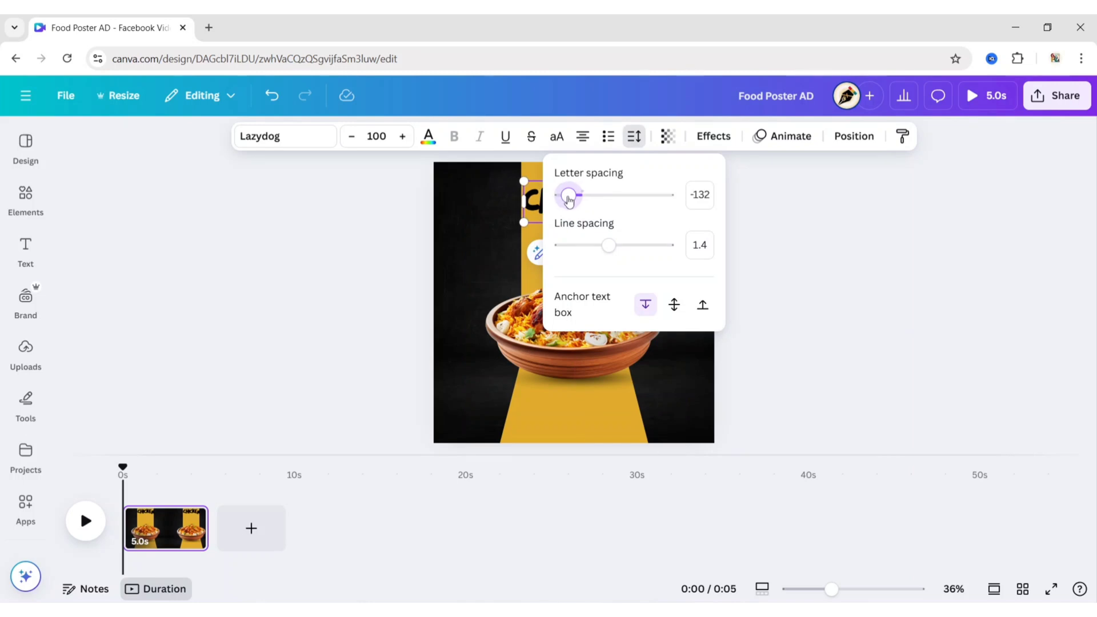
pyautogui.click(766, 220)
pyautogui.click(766, 219)
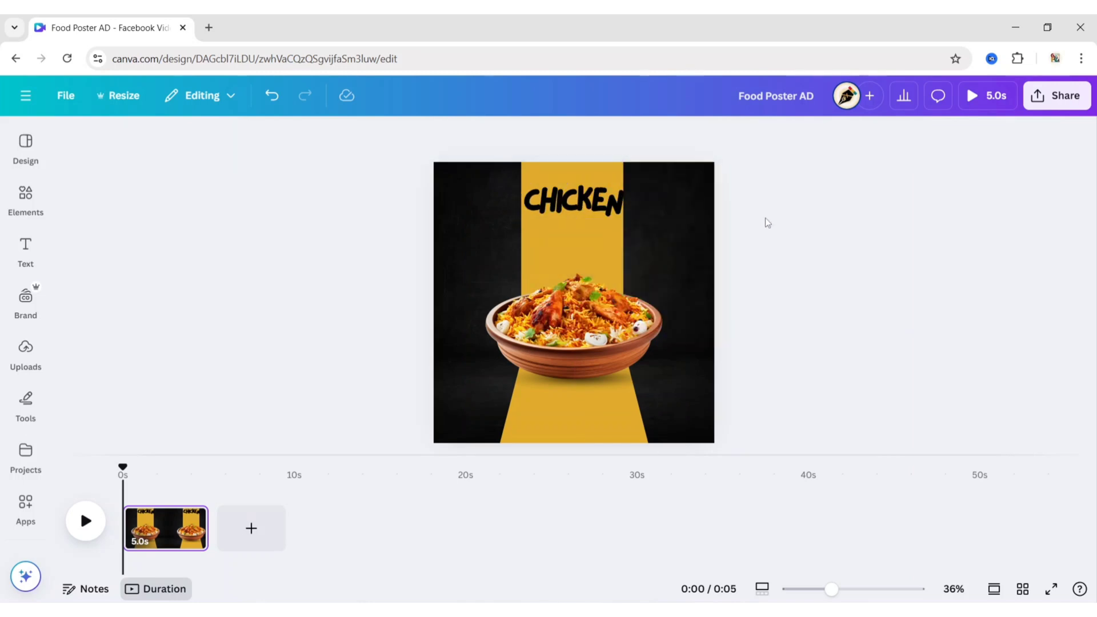
# Step: Widen the yellow strip slightly on both sides and enlarge the trapezoid to match, keeping it centred
pyautogui.click(613, 248)
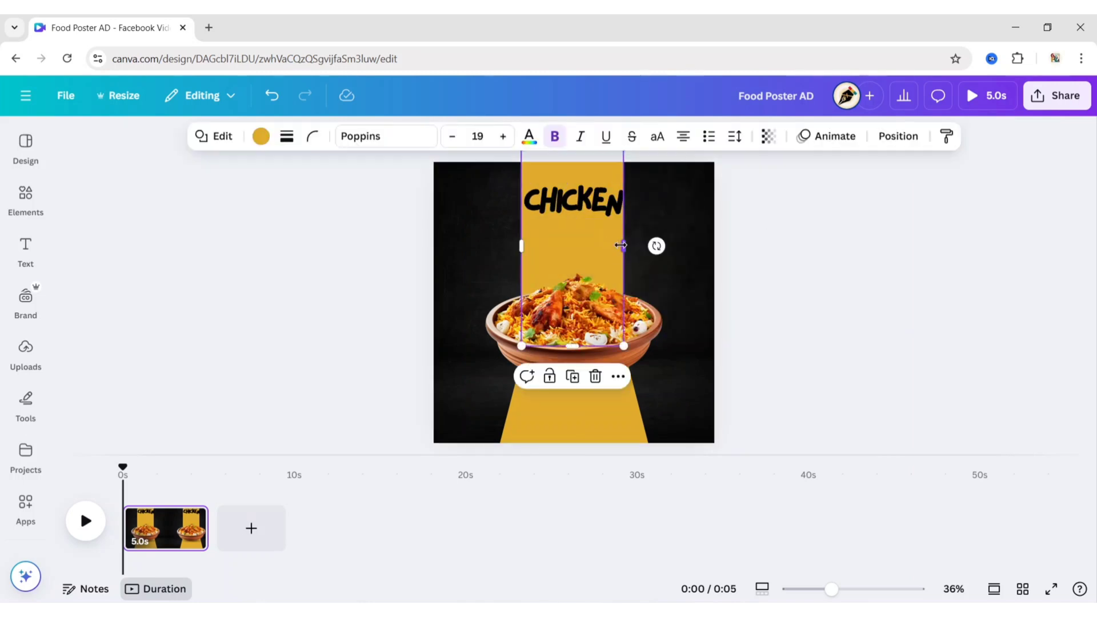
pyautogui.moveTo(622, 245); pyautogui.dragTo(630, 245)
pyautogui.moveTo(518, 244); pyautogui.dragTo(514, 245)
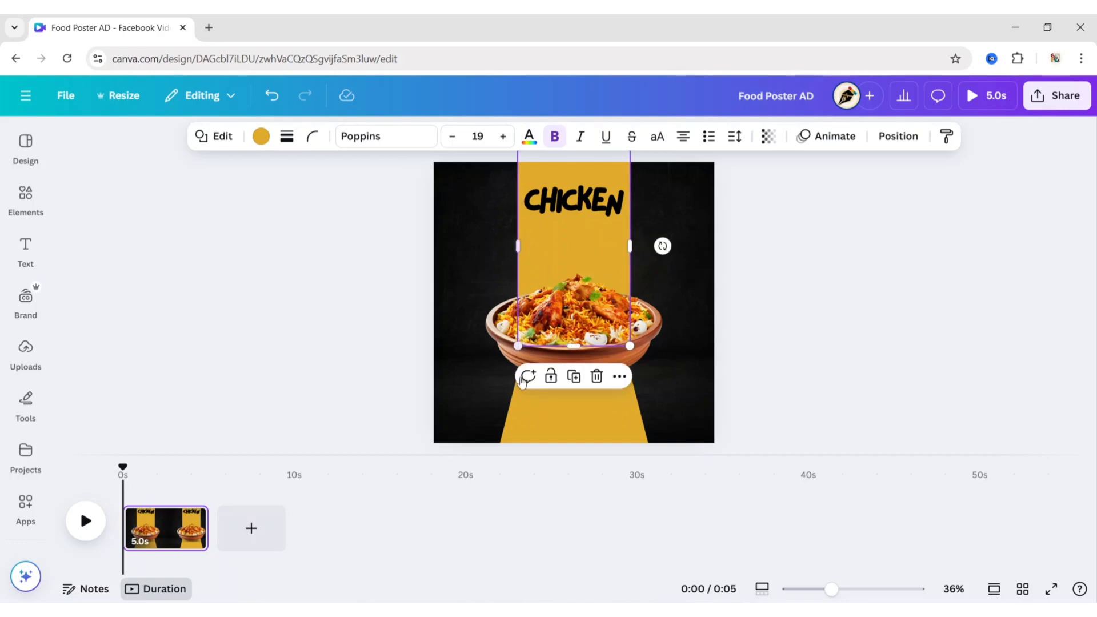
pyautogui.click(576, 420)
pyautogui.moveTo(656, 343); pyautogui.dragTo(673, 325)
pyautogui.moveTo(604, 413)
pyautogui.mouseDown()
pyautogui.moveTo(589, 414)
pyautogui.moveTo(598, 412)
pyautogui.mouseUp()
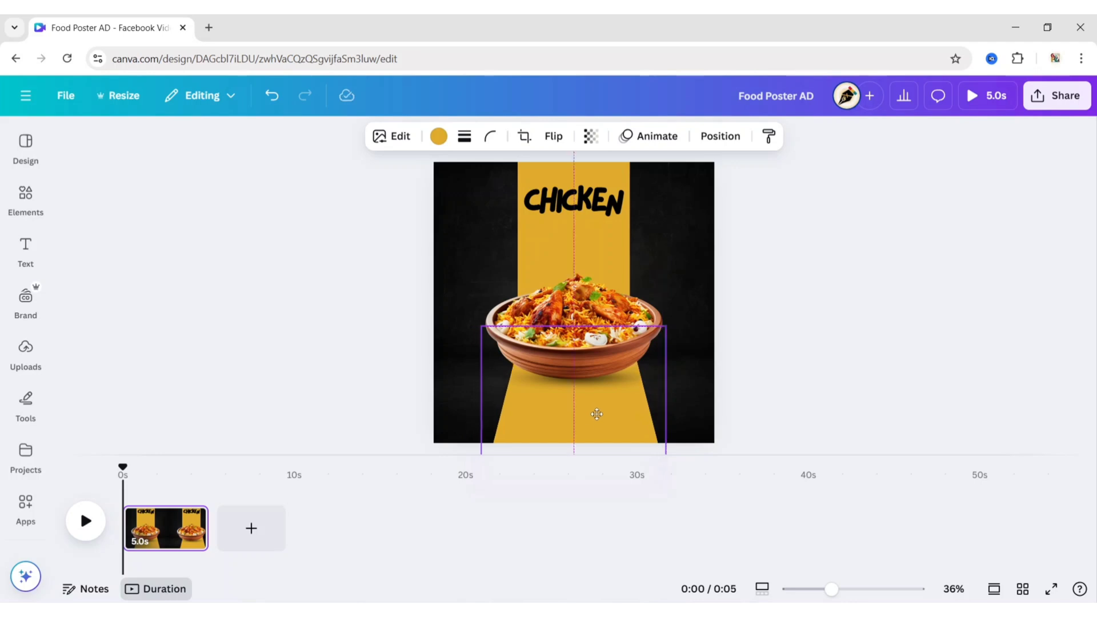
pyautogui.click(849, 321)
# Step: Duplicate the CHICKEN heading, place the copy directly below it, and change its text to "BIRYANI"
pyautogui.click(572, 184)
pyautogui.click(586, 252)
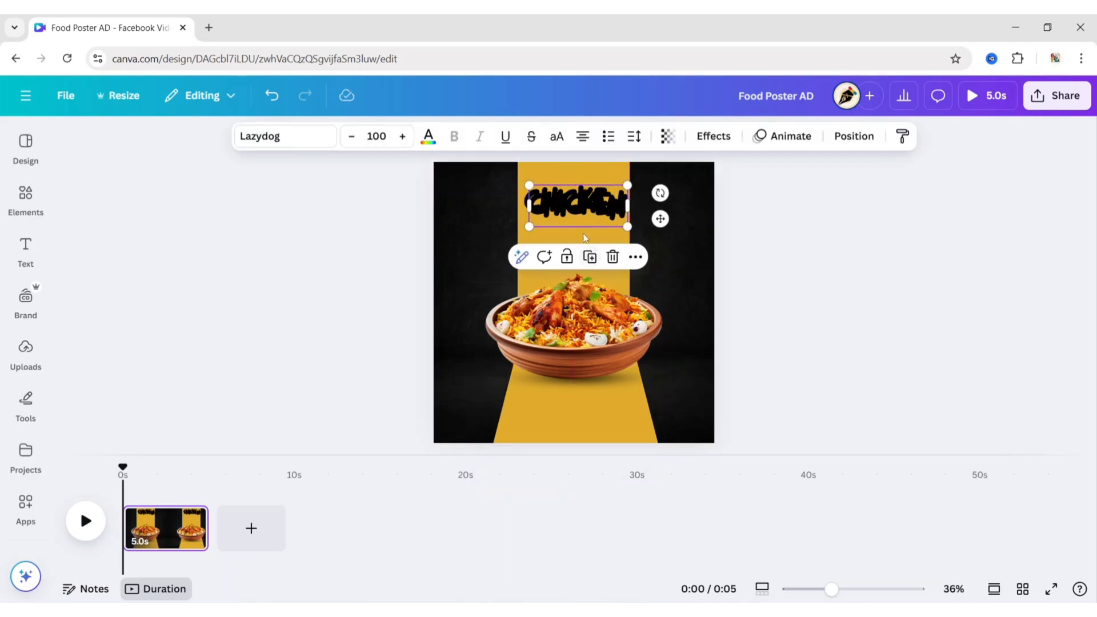
pyautogui.moveTo(582, 211); pyautogui.dragTo(576, 247)
pyautogui.doubleClick(577, 246)
pyautogui.write('BIRYANI')
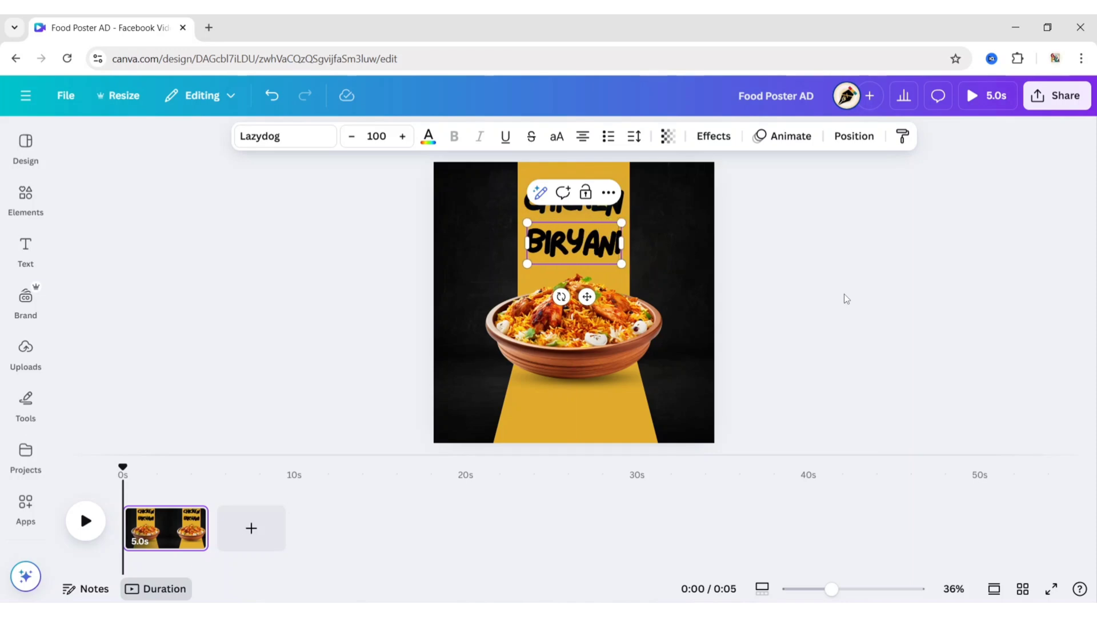
# Step: Change the BIRYANI text's font to Hey Gotcha! and set its size to 150
pyautogui.click(286, 136)
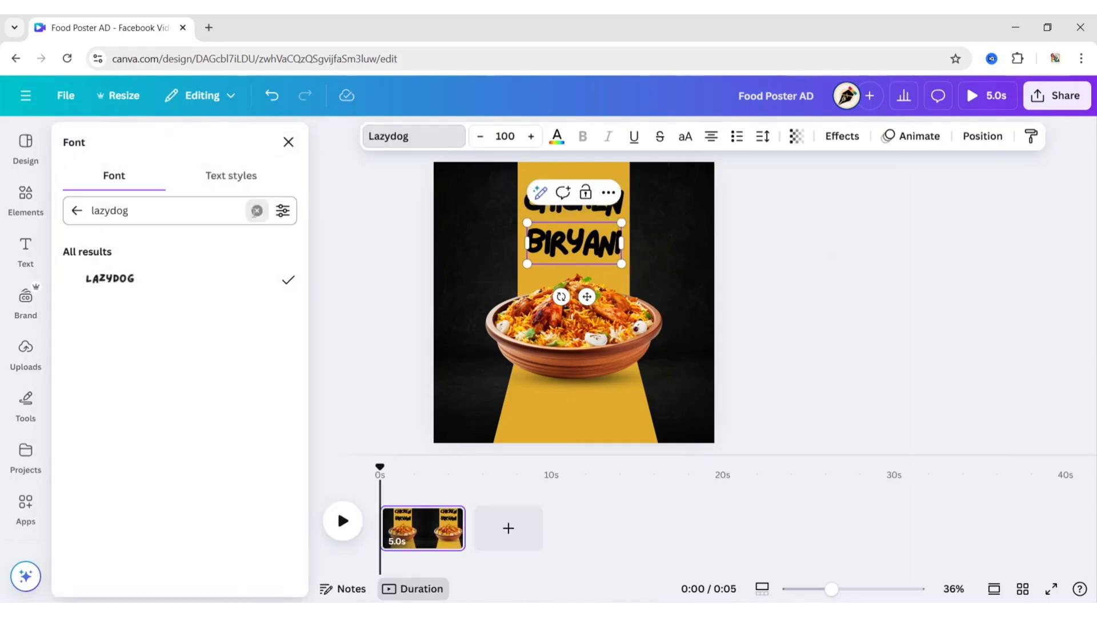
pyautogui.click(256, 211)
pyautogui.write('hey')
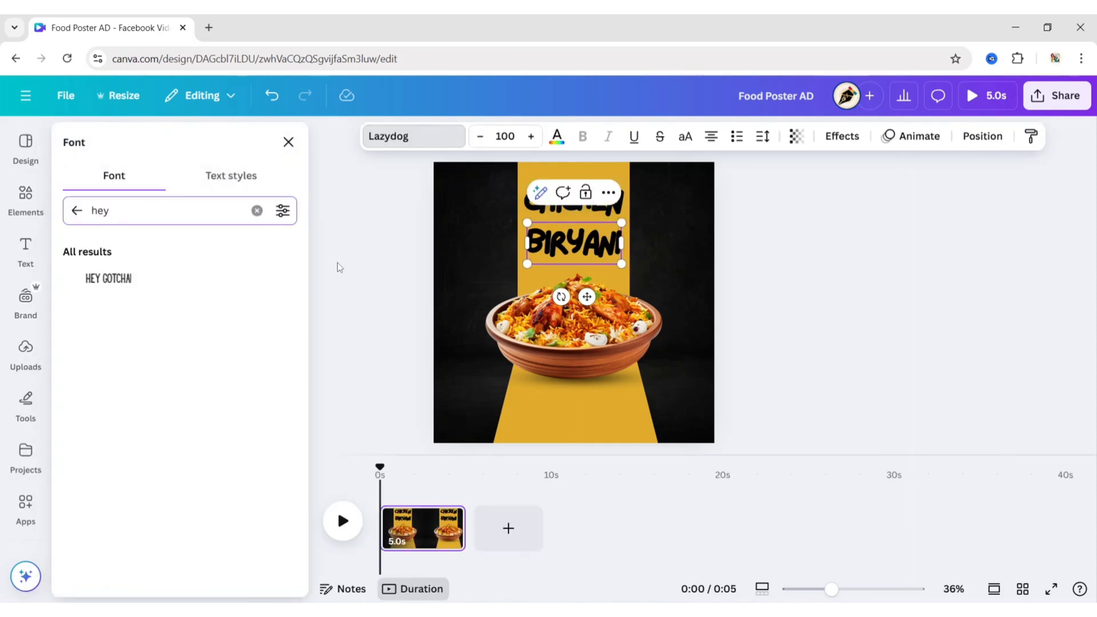
pyautogui.click(169, 282)
pyautogui.click(288, 141)
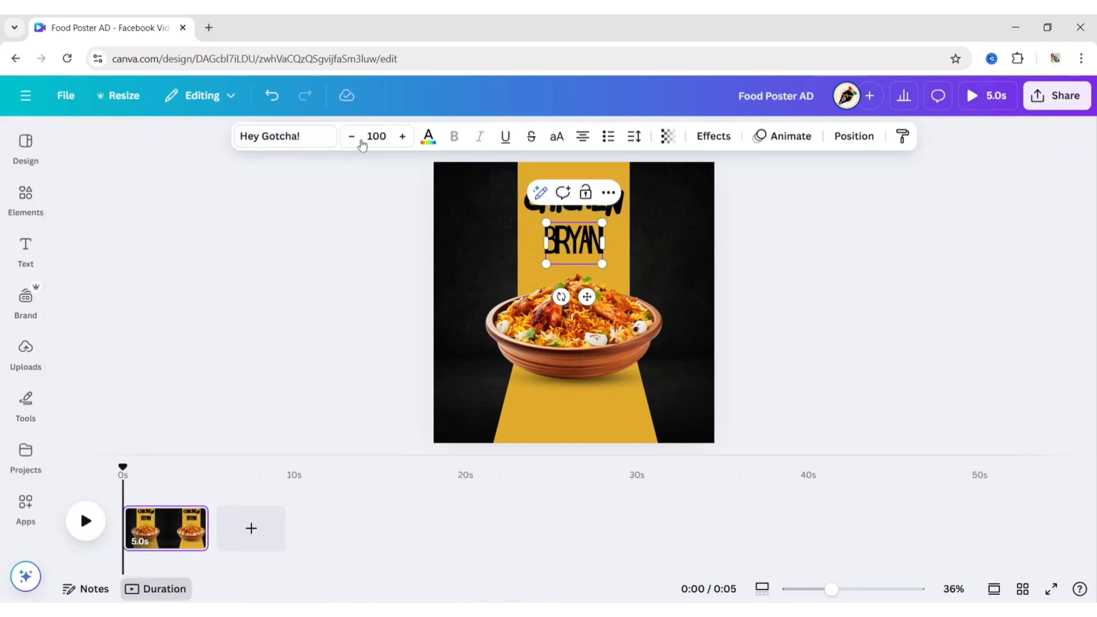
pyautogui.click(371, 136)
pyautogui.write('150')
pyautogui.press('Return')
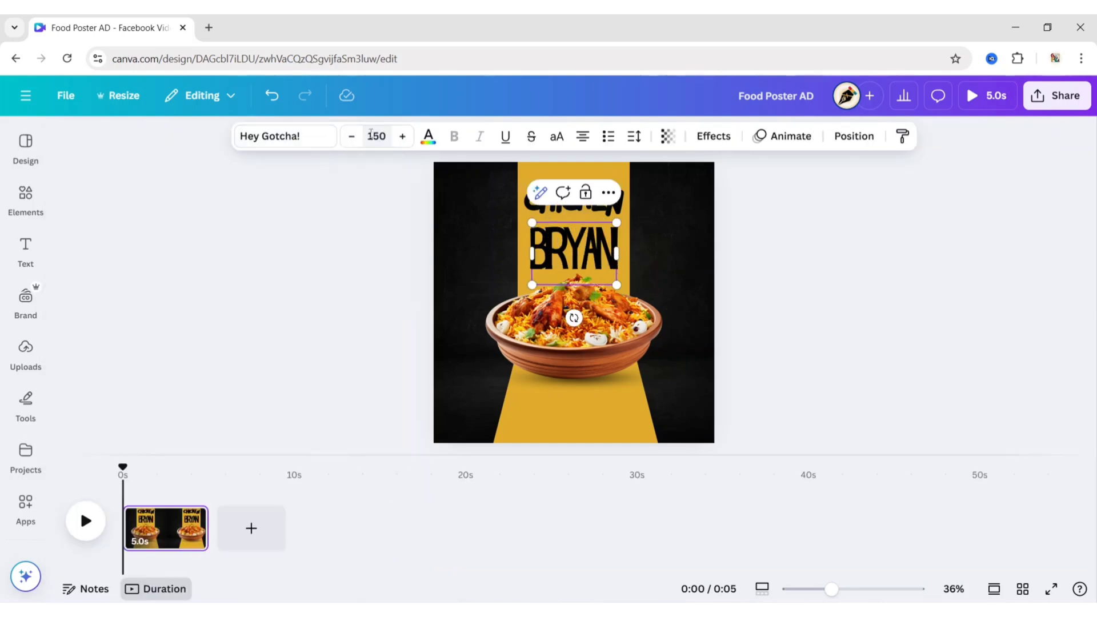
# Step: Set BIRYANI's letter spacing to -50, then scale it down to about size 122 and centre it under CHICKEN
pyautogui.click(633, 137)
pyautogui.click(708, 188)
pyautogui.write('0')
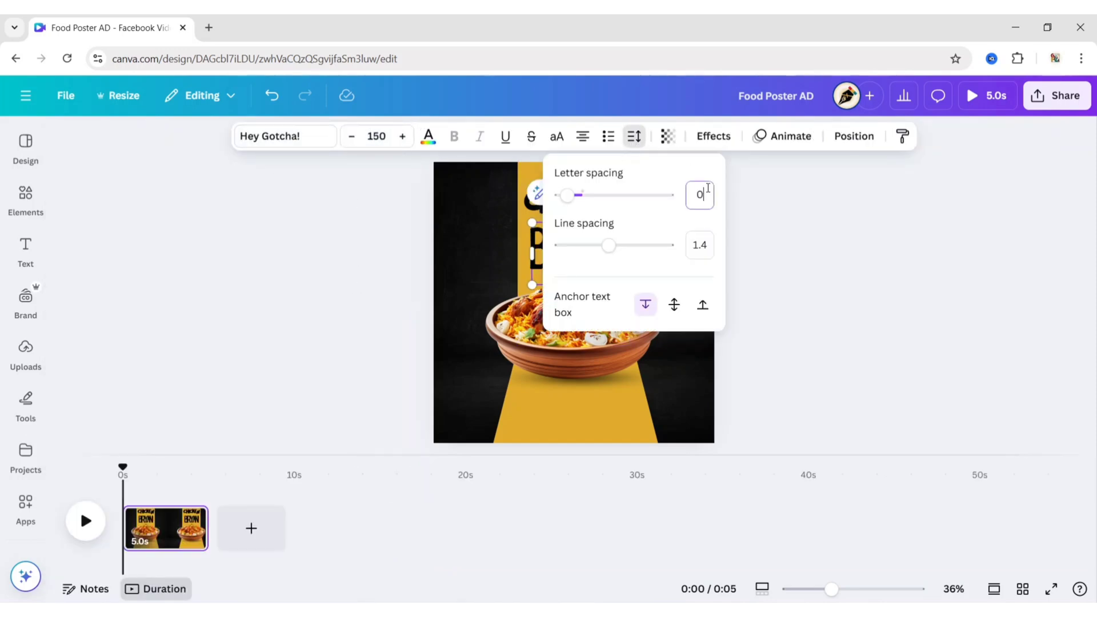
pyautogui.press('BackSpace')
pyautogui.write('-50')
pyautogui.click(796, 244)
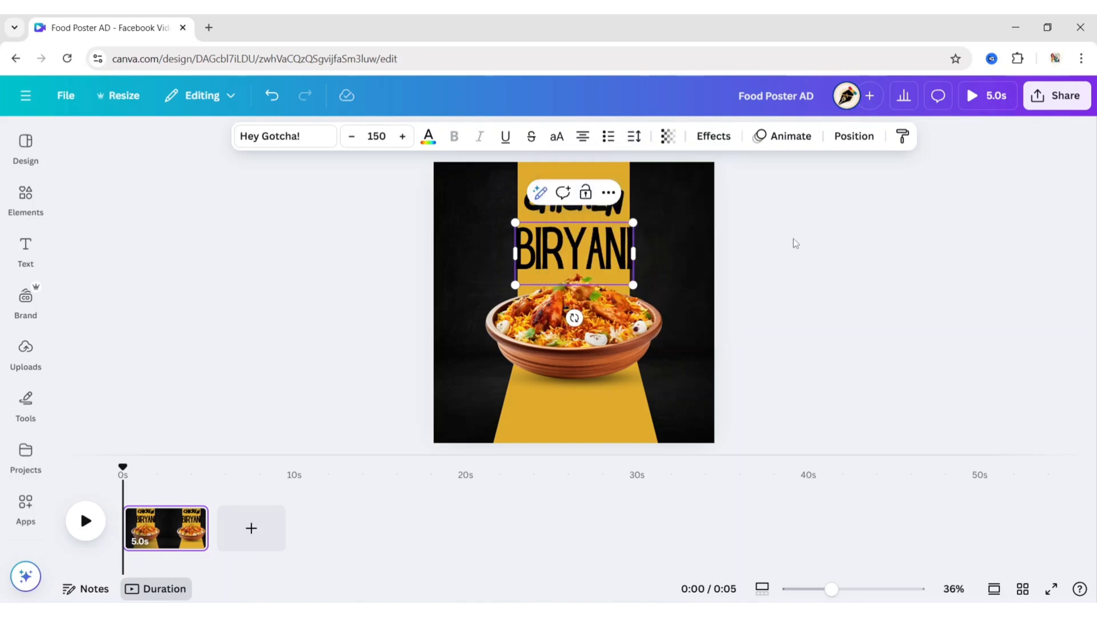
pyautogui.moveTo(635, 283); pyautogui.dragTo(613, 273)
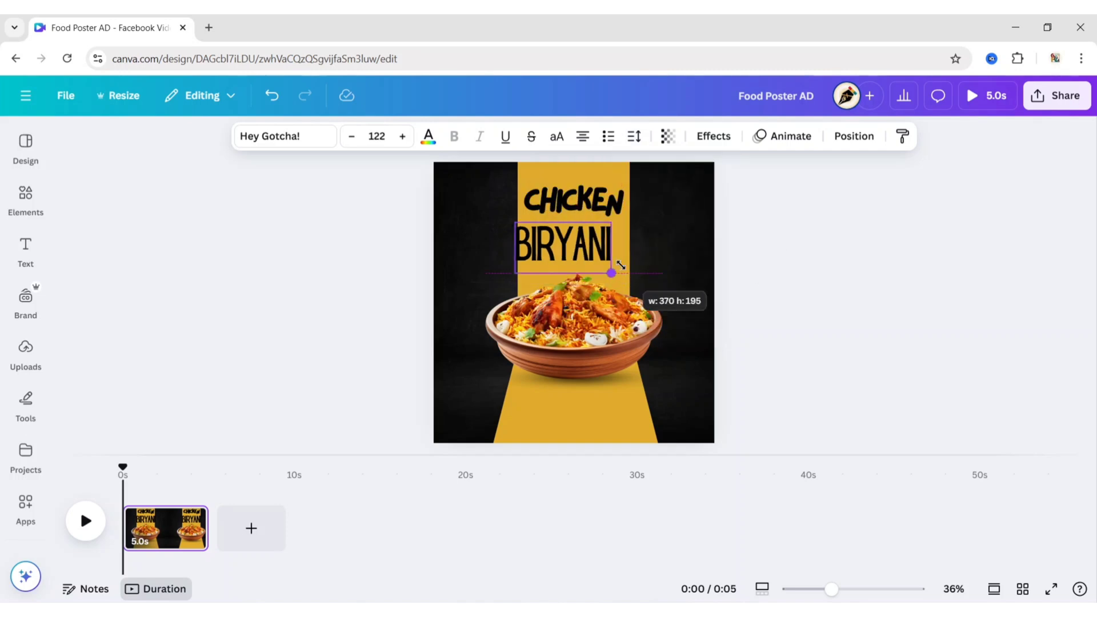
pyautogui.click(750, 255)
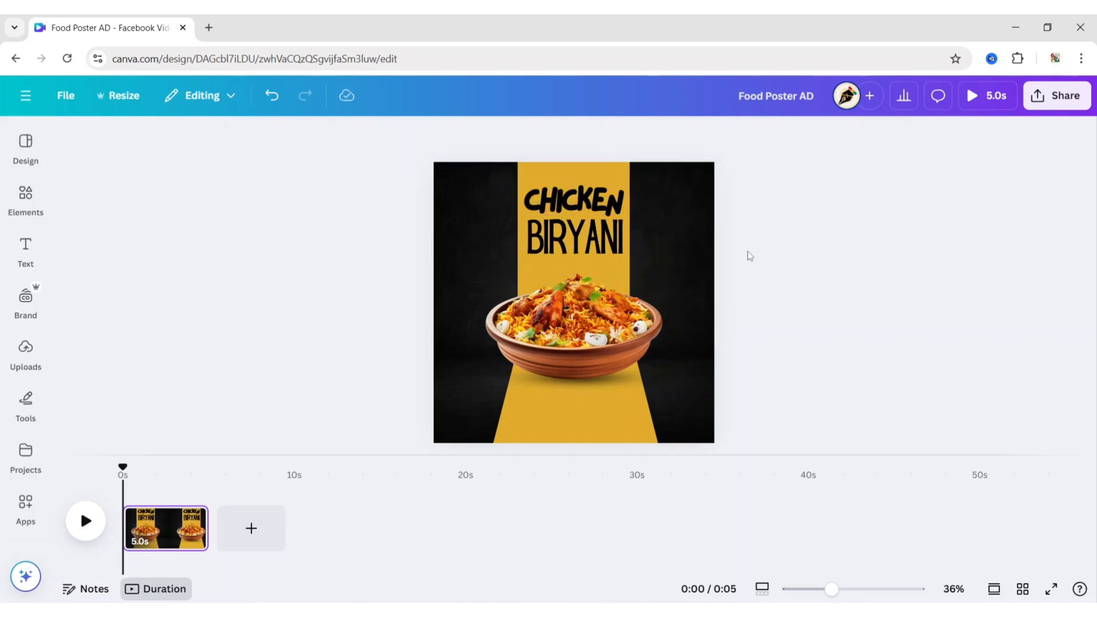
# Step: Add a subheading reading "waiting for you" and set its font to Montserrat
pyautogui.click(25, 250)
pyautogui.click(144, 334)
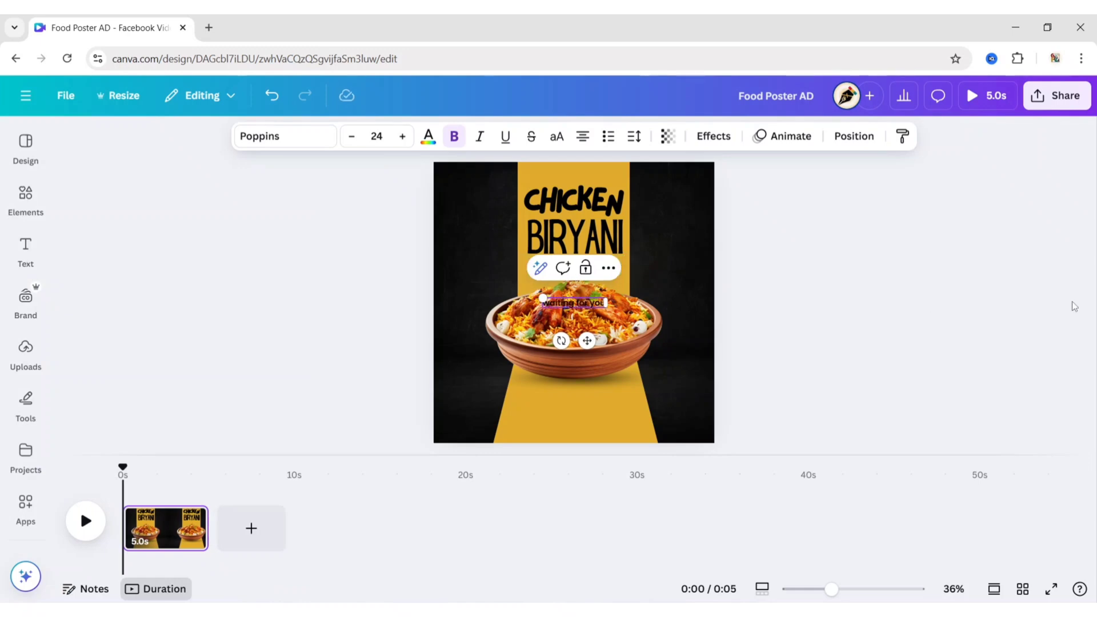
pyautogui.click(285, 136)
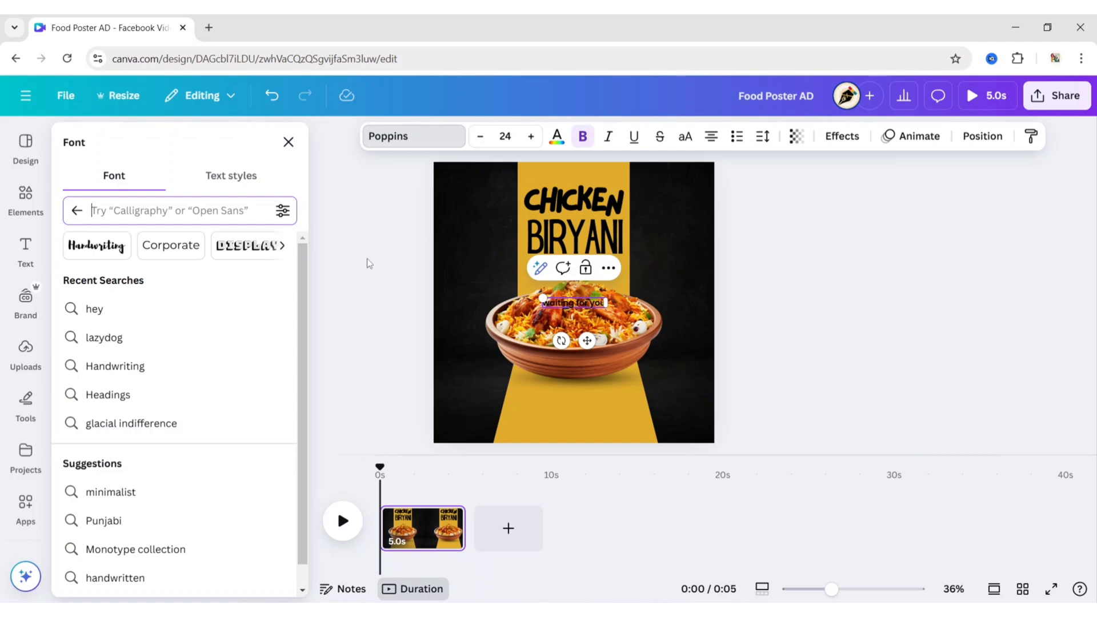
pyautogui.write('mont')
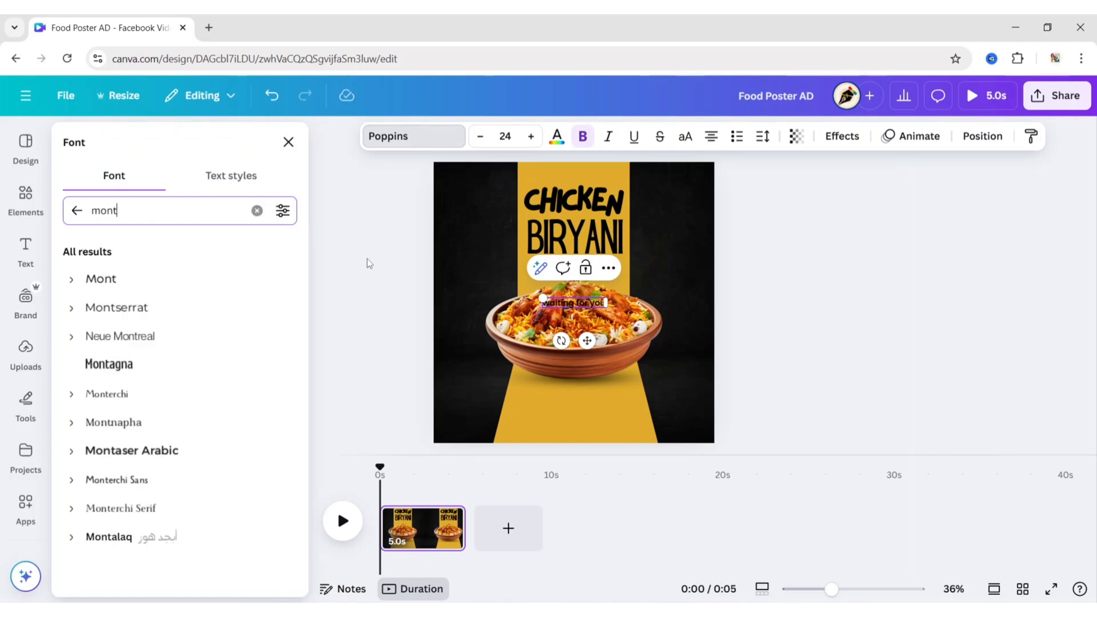
pyautogui.click(71, 308)
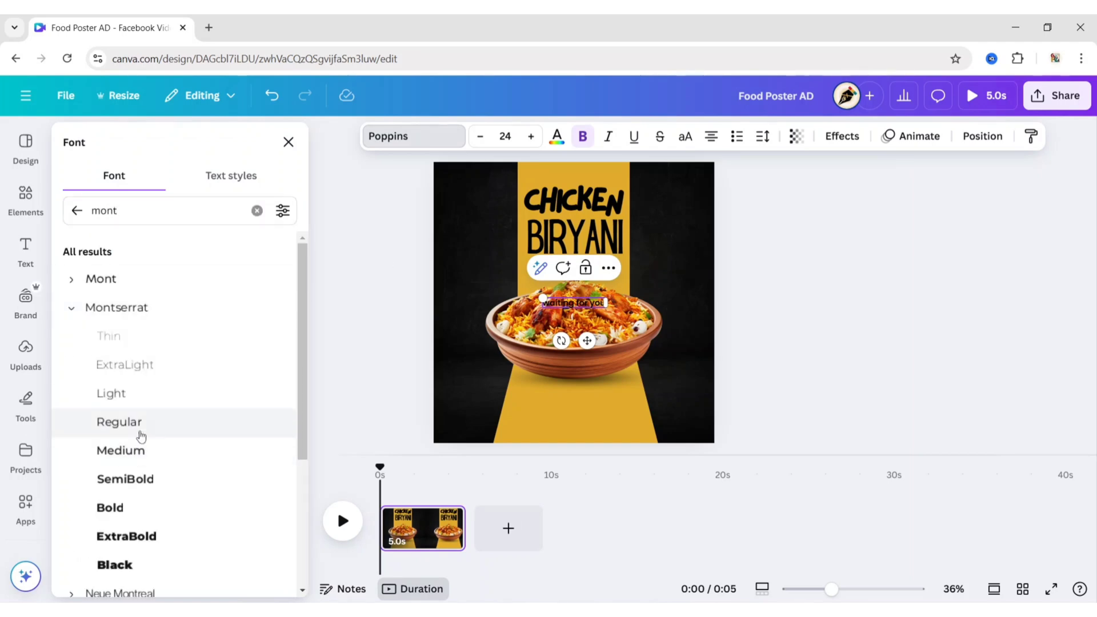
pyautogui.click(288, 142)
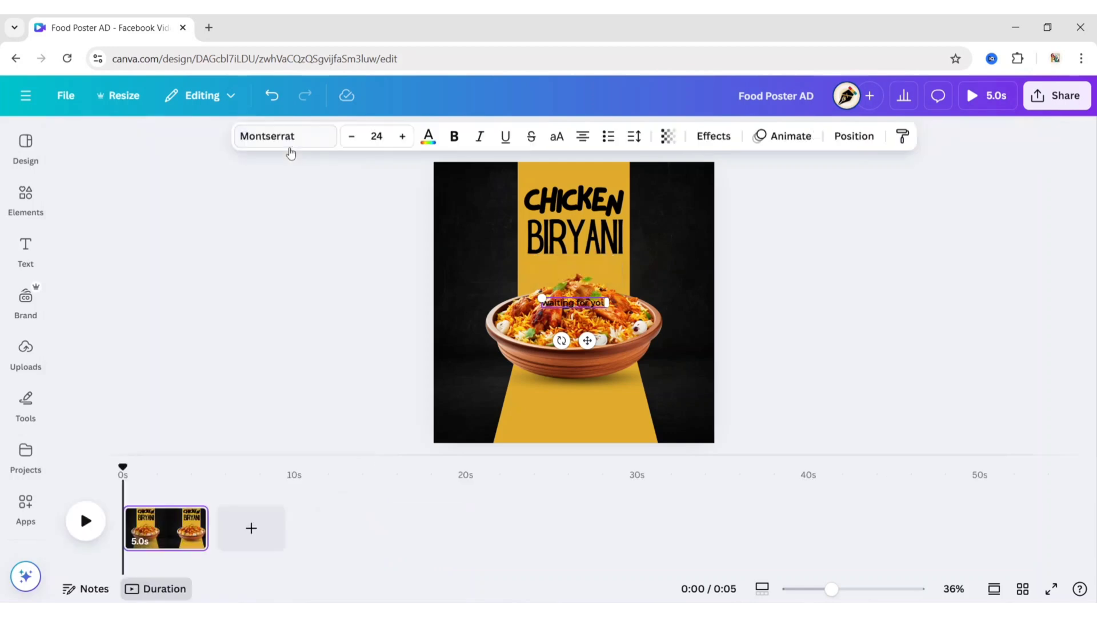
# Step: Make the tagline uppercase at font size 30 and place it between BIRYANI and the bowl
pyautogui.click(381, 136)
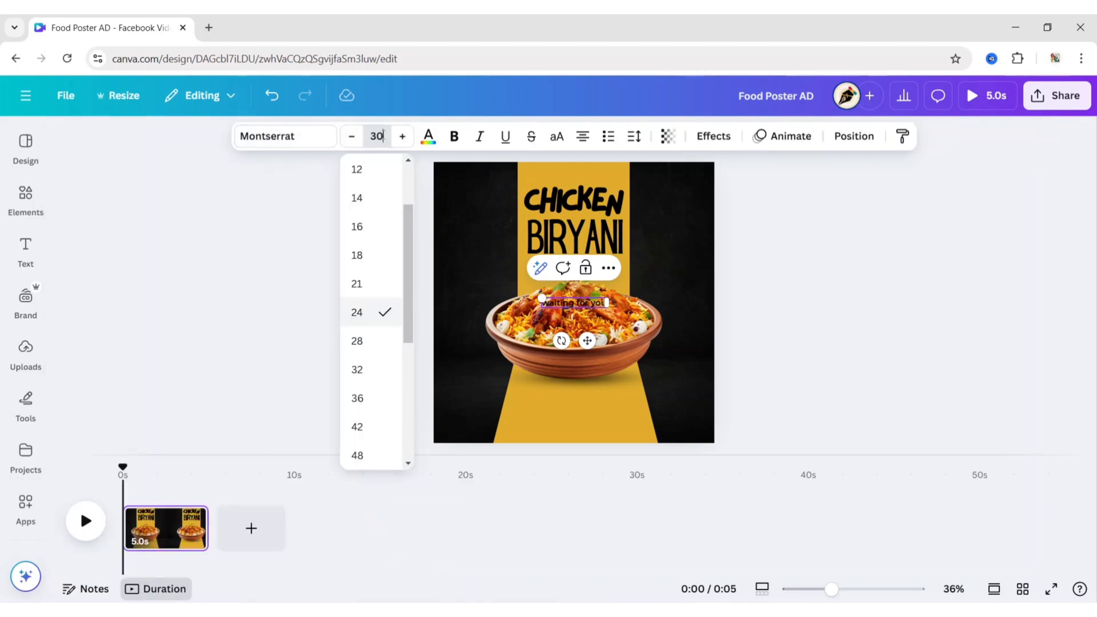
pyautogui.write('30')
pyautogui.press('Return')
pyautogui.click(557, 136)
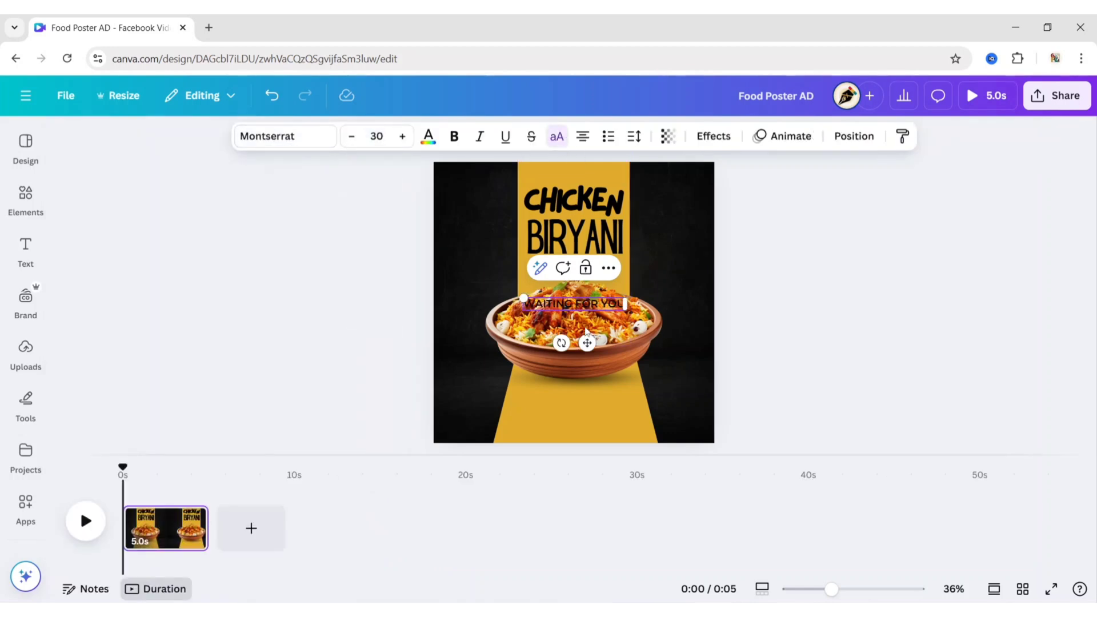
pyautogui.moveTo(585, 330); pyautogui.dragTo(584, 306)
# Step: Apply the Curve shape effect to the WAITING FOR YOU tagline with a curve value of about 34
pyautogui.click(714, 136)
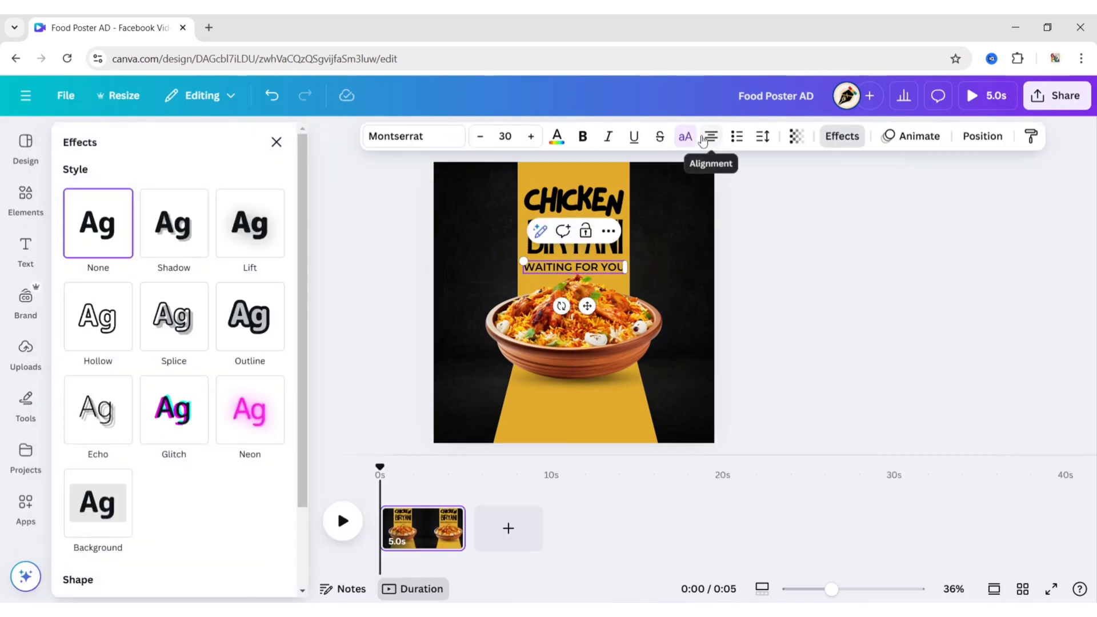
pyautogui.scroll(-2, 290, 264)
pyautogui.click(172, 545)
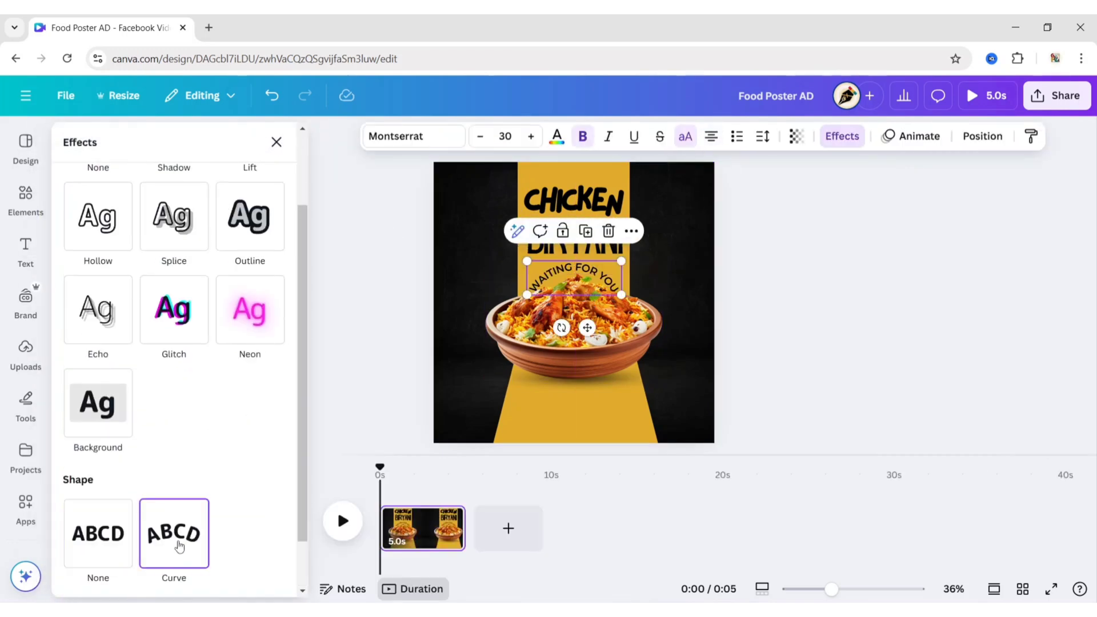
pyautogui.scroll(-1, 178, 566)
pyautogui.click(219, 565)
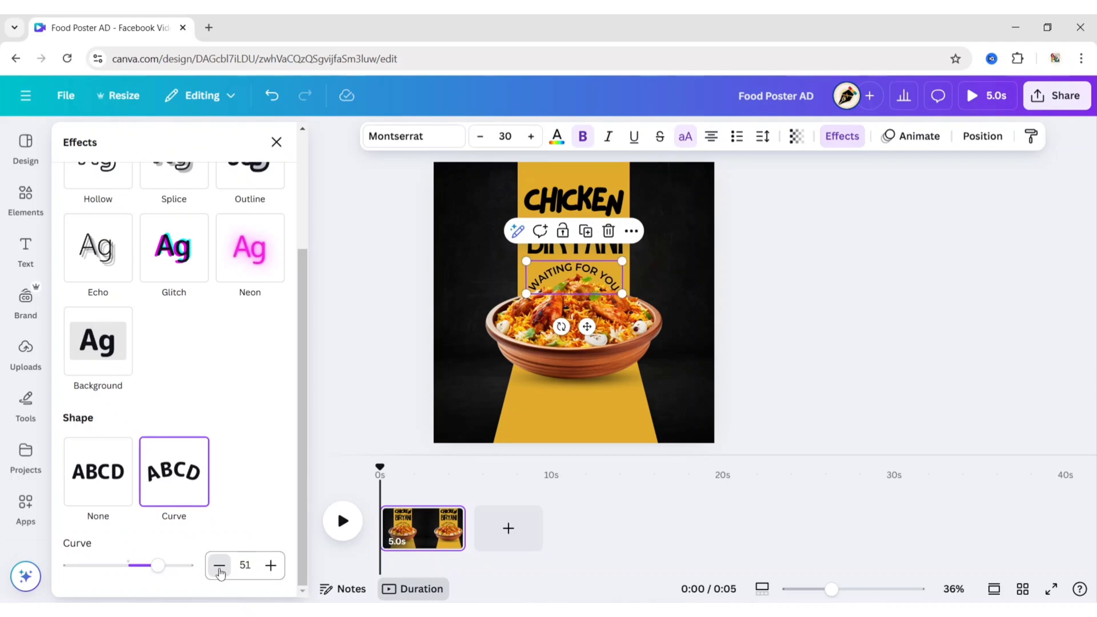
pyautogui.click(220, 566)
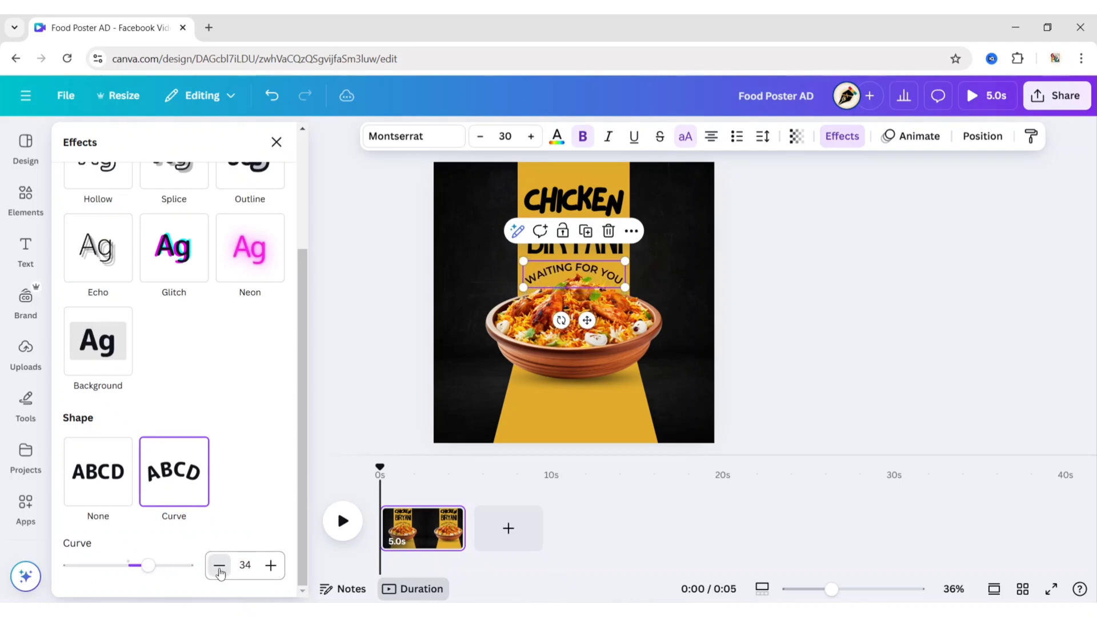
pyautogui.click(271, 566)
pyautogui.click(276, 142)
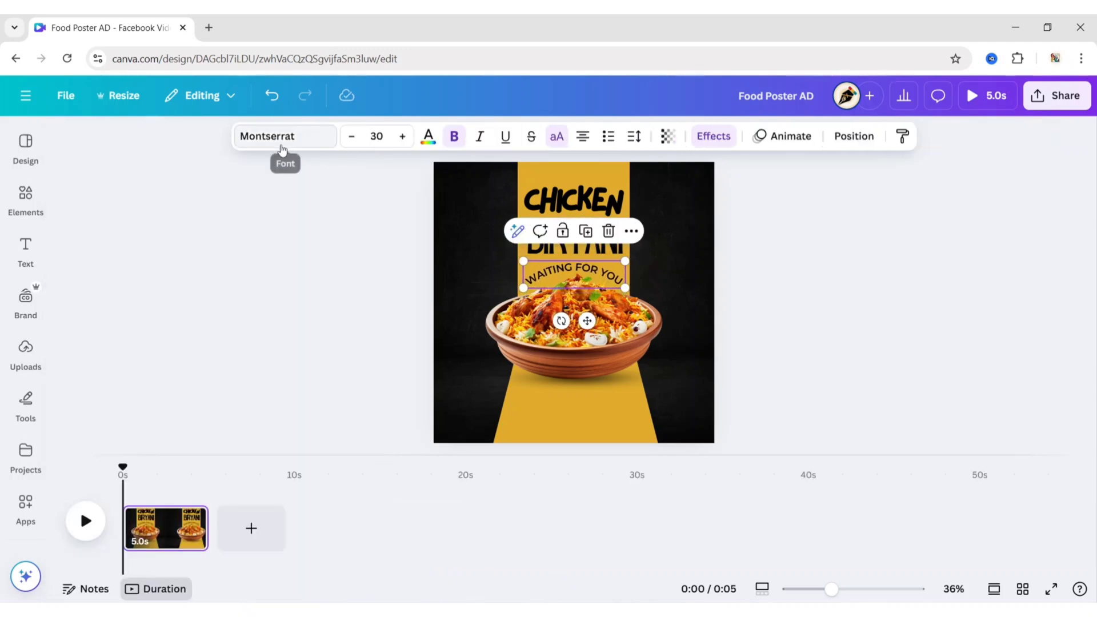
# Step: Colour the curved tagline white and set its Montserrat weight to Regular
pyautogui.click(432, 142)
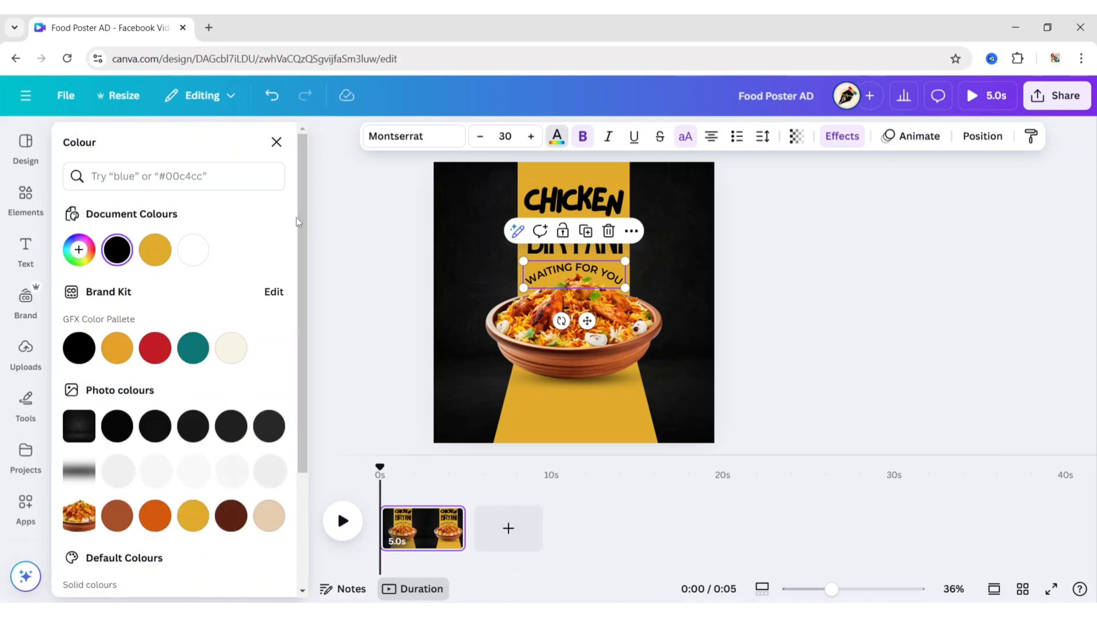
pyautogui.click(196, 260)
pyautogui.click(789, 277)
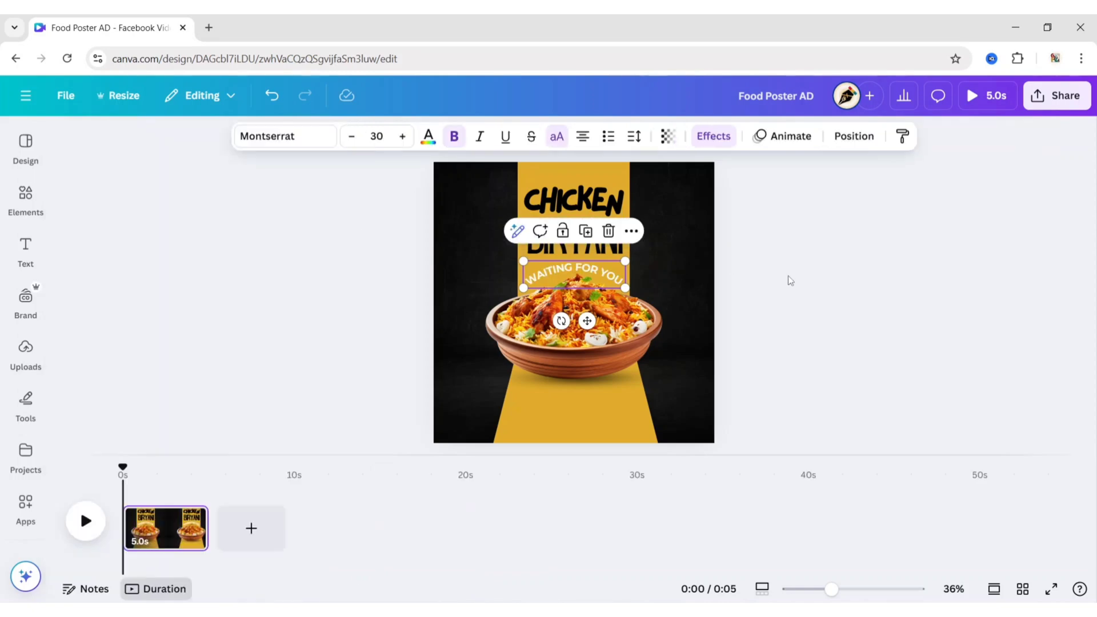
pyautogui.click(560, 273)
pyautogui.click(414, 136)
pyautogui.click(71, 309)
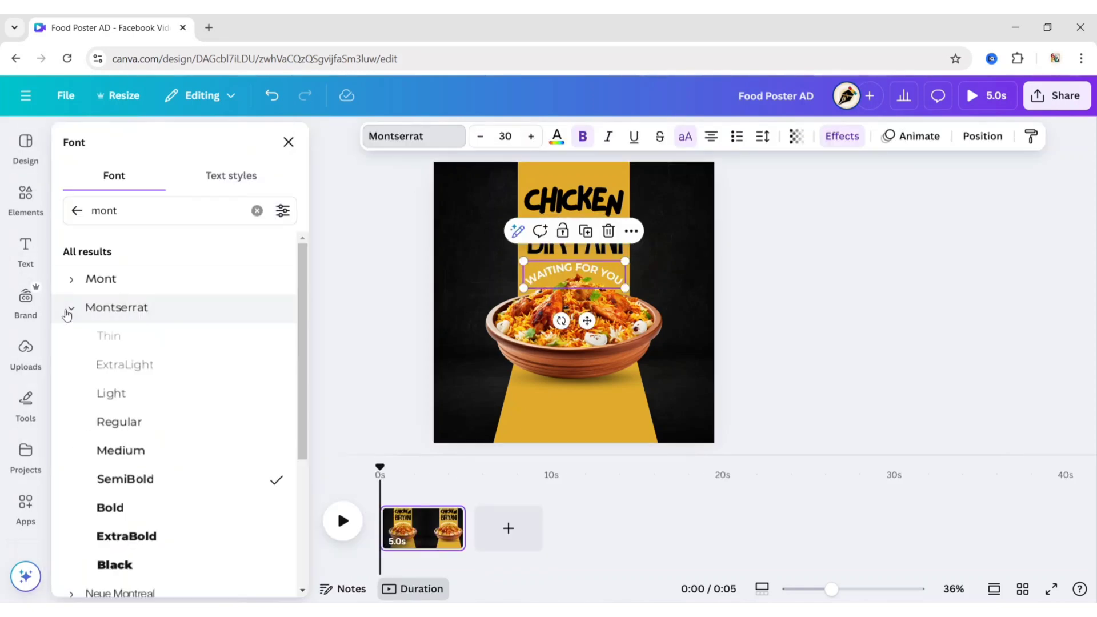
pyautogui.click(99, 426)
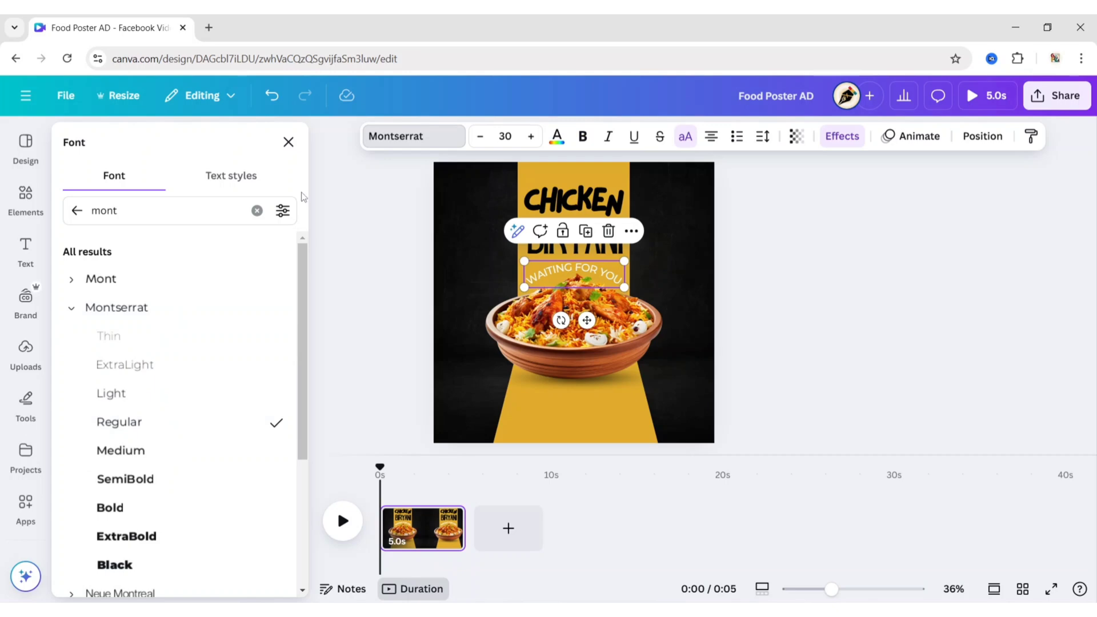
pyautogui.click(288, 142)
pyautogui.click(828, 290)
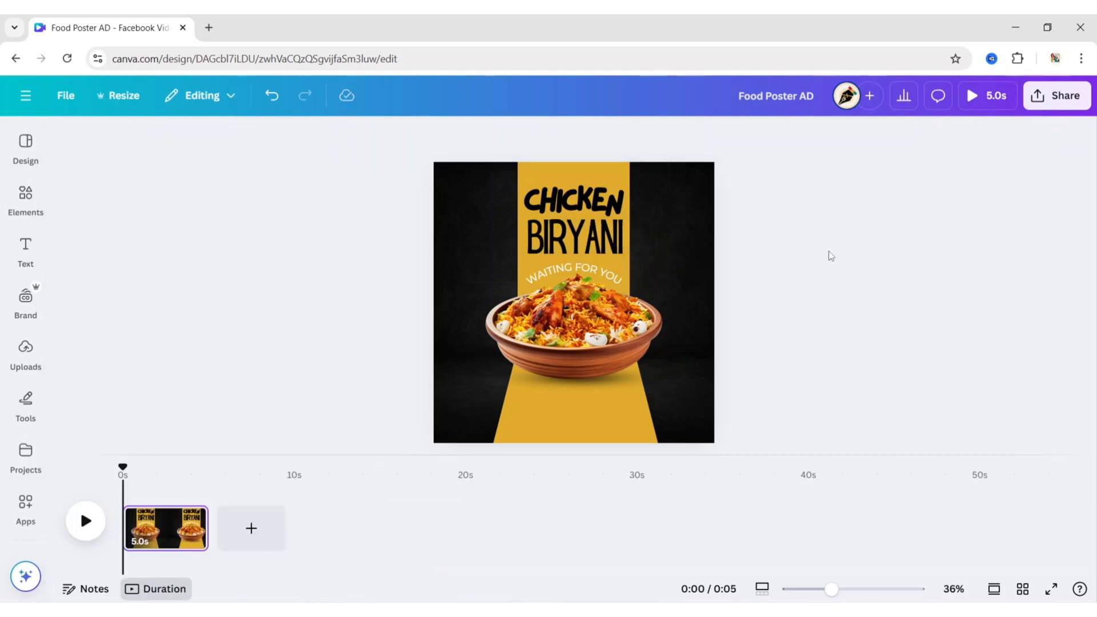
# Step: Add body text below the bowl reading "Available in various variants such as chicken, mutton andvegetarian."
pyautogui.click(28, 254)
pyautogui.click(131, 369)
pyautogui.click(325, 134)
pyautogui.moveTo(587, 339); pyautogui.dragTo(580, 441)
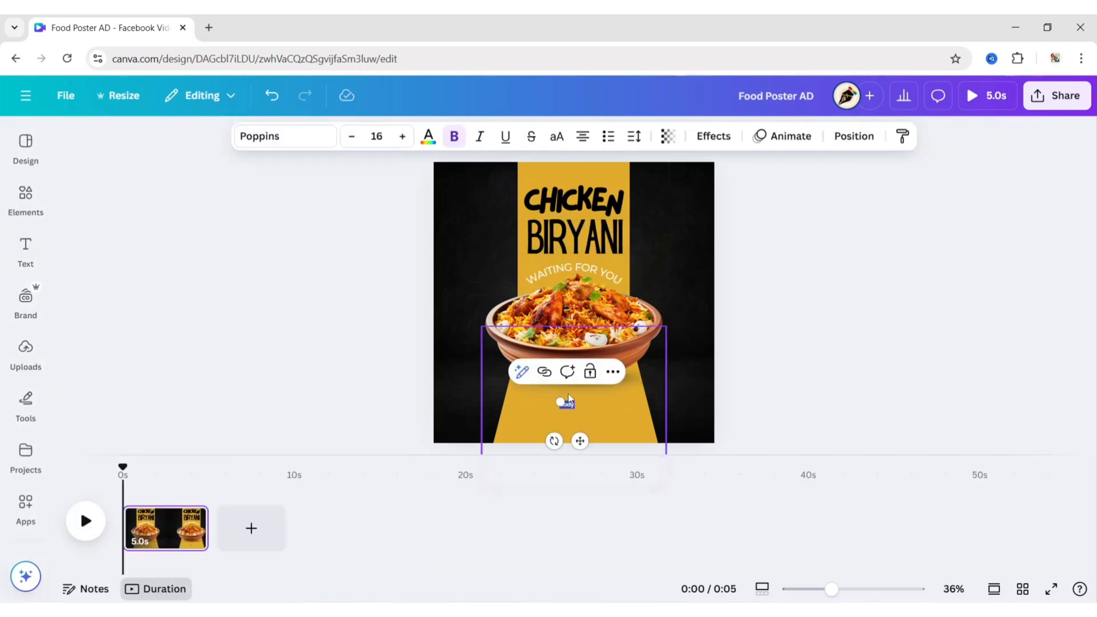
pyautogui.write('Available in various variants such')
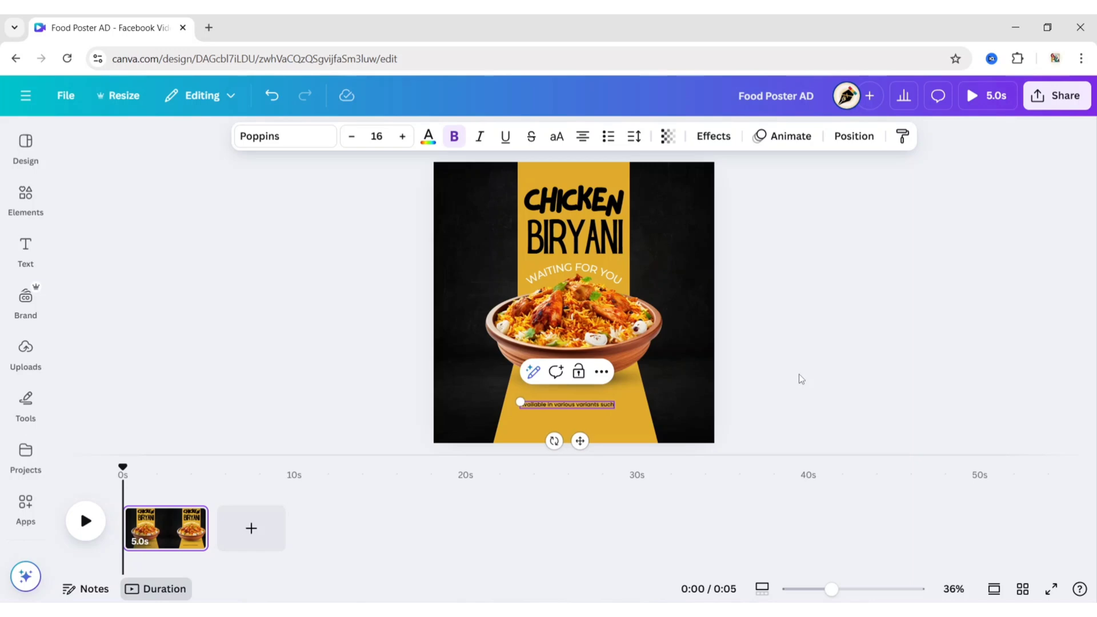
pyautogui.write(' as chicken, mutton andveget')
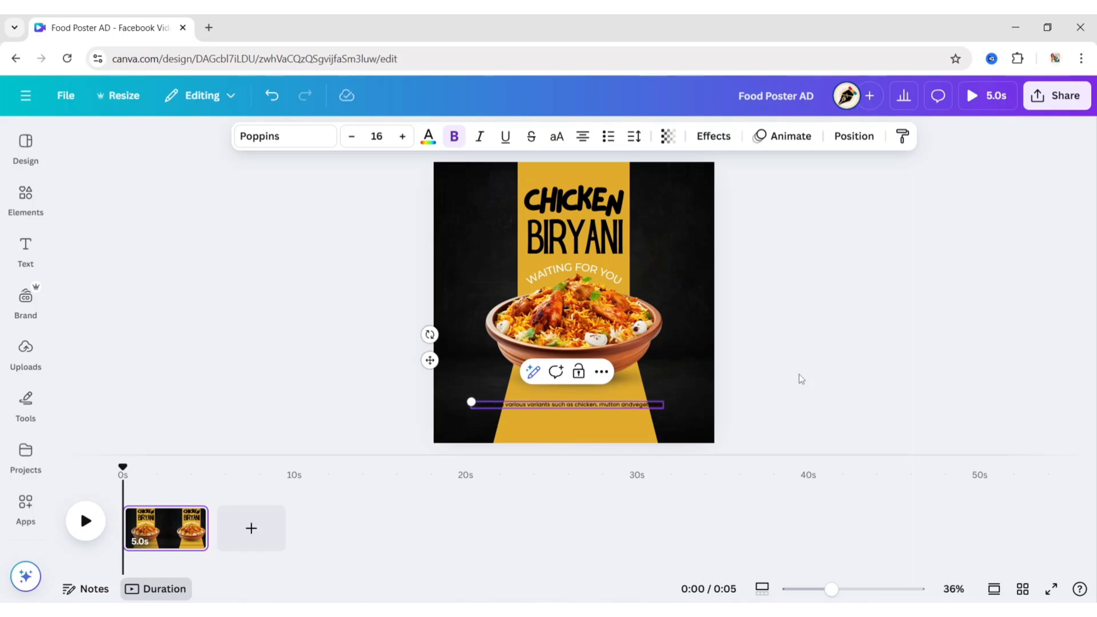
# Step: Set the description text's font to Montserrat Medium and its size to 20
pyautogui.click(274, 136)
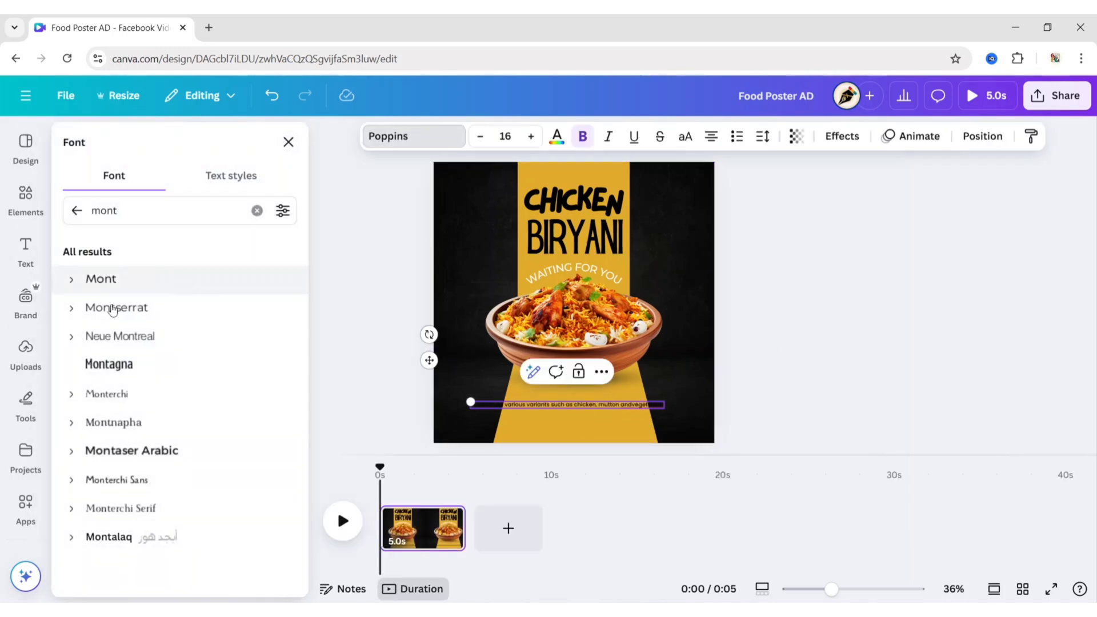
pyautogui.click(71, 309)
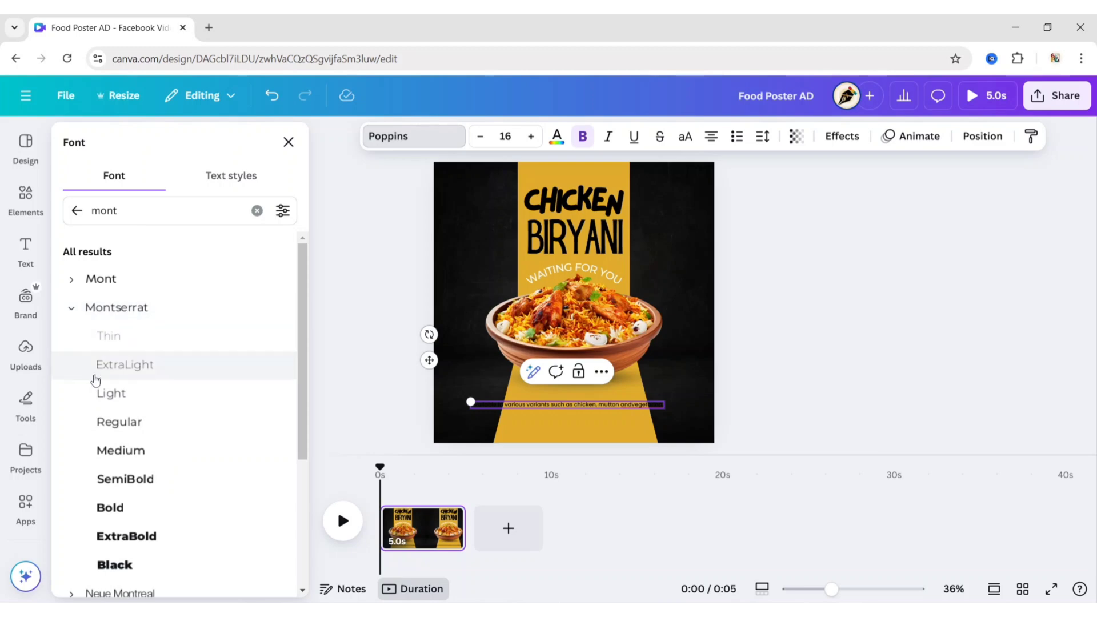
pyautogui.click(121, 456)
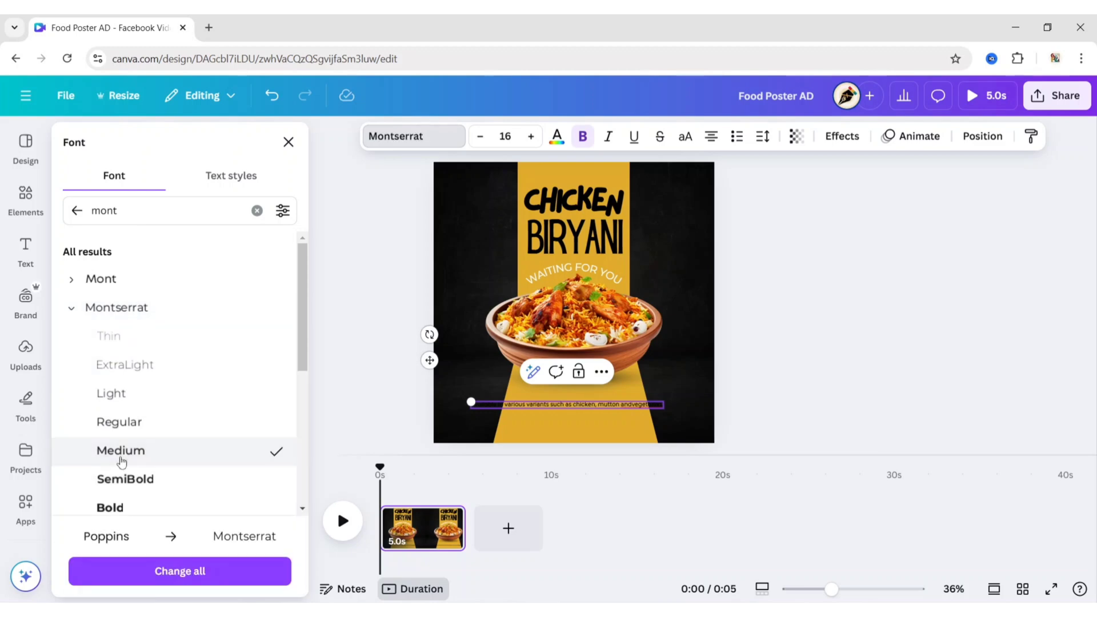
pyautogui.click(289, 142)
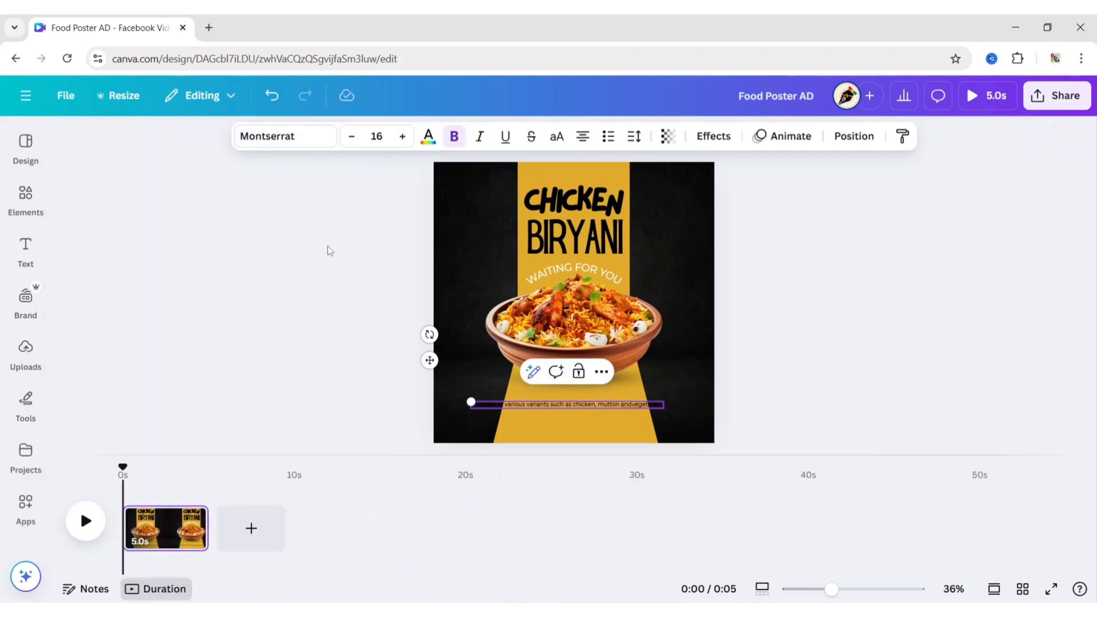
pyautogui.click(380, 137)
pyautogui.write('20')
pyautogui.press('Return')
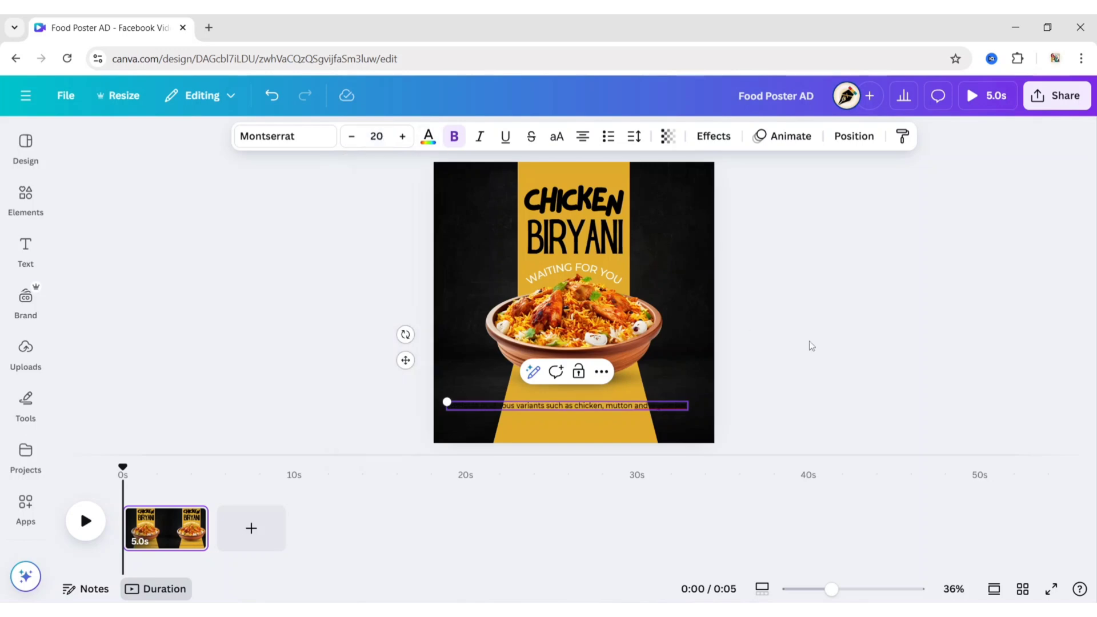
# Step: Narrow the description's text box so it wraps onto two lines and centre it on the yellow floor shape
pyautogui.moveTo(691, 405); pyautogui.dragTo(631, 412)
pyautogui.moveTo(619, 412); pyautogui.dragTo(620, 412)
pyautogui.moveTo(409, 361); pyautogui.dragTo(471, 345)
pyautogui.moveTo(680, 395); pyautogui.dragTo(638, 395)
pyautogui.moveTo(573, 402); pyautogui.dragTo(574, 411)
pyautogui.click(793, 372)
pyautogui.click(575, 403)
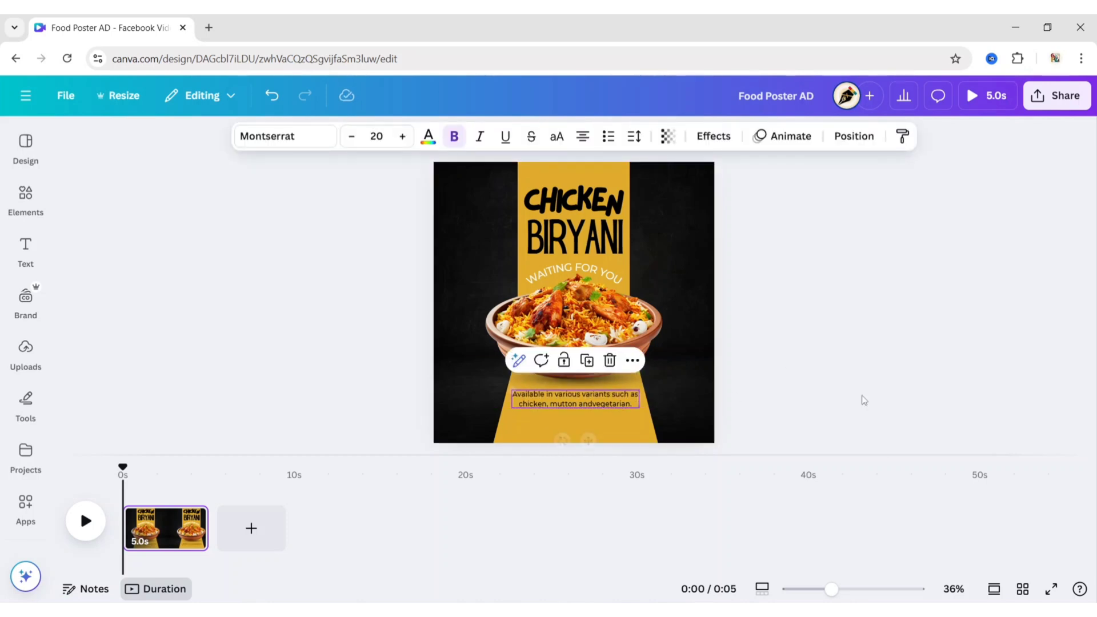
pyautogui.click(825, 385)
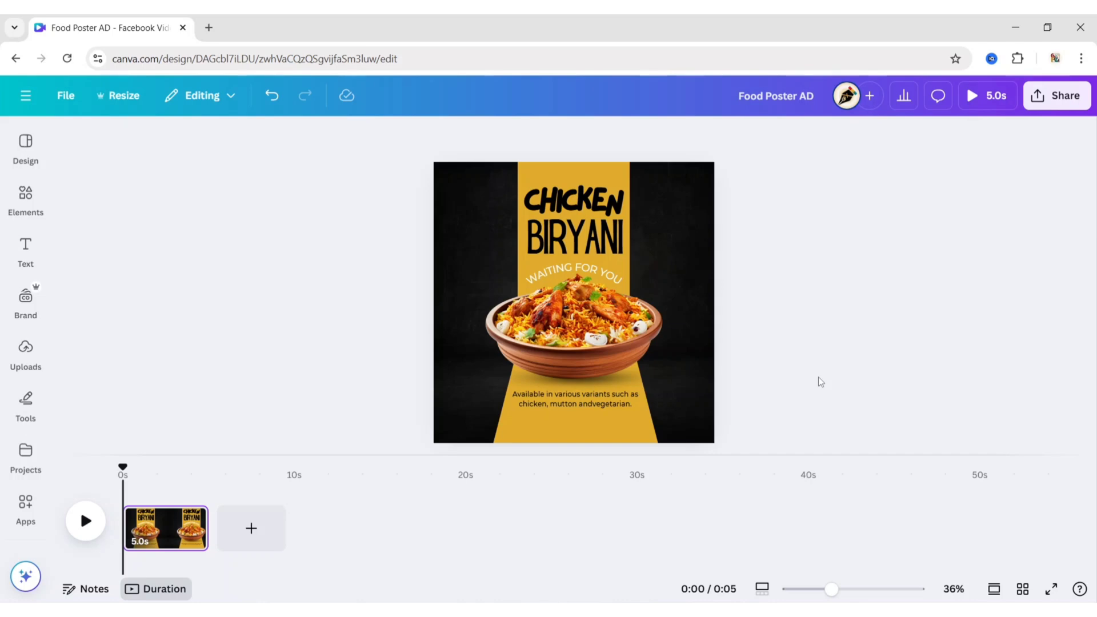
# Step: Search the elements for "dotted shape" and add the wavy, closed dashed-outline graphic
pyautogui.click(42, 196)
pyautogui.click(257, 143)
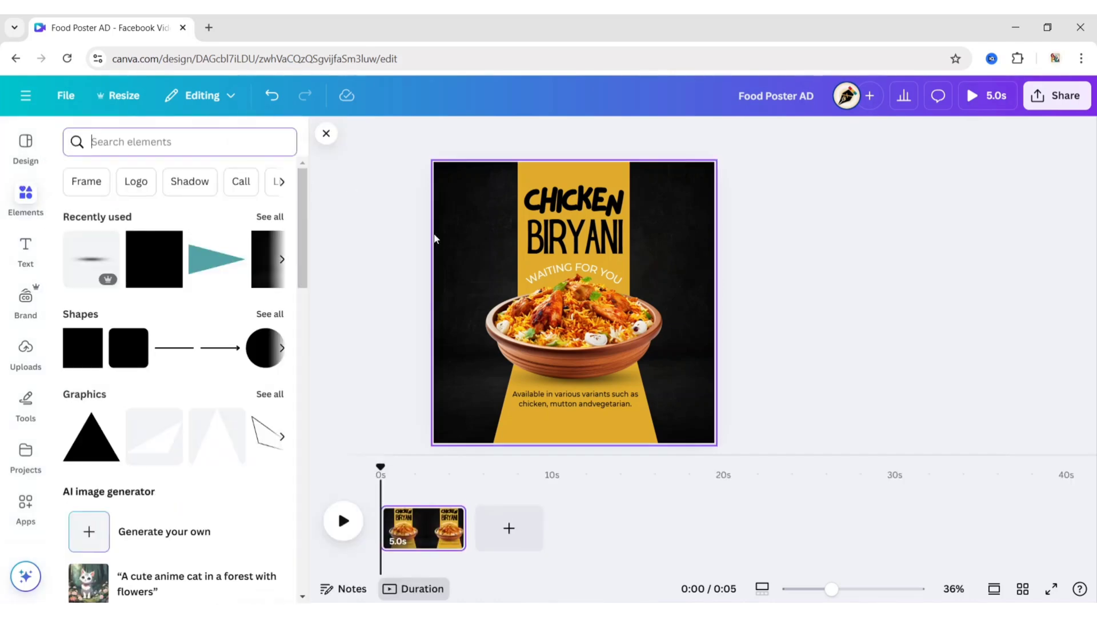
pyautogui.write('dotted shape')
pyautogui.press('Return')
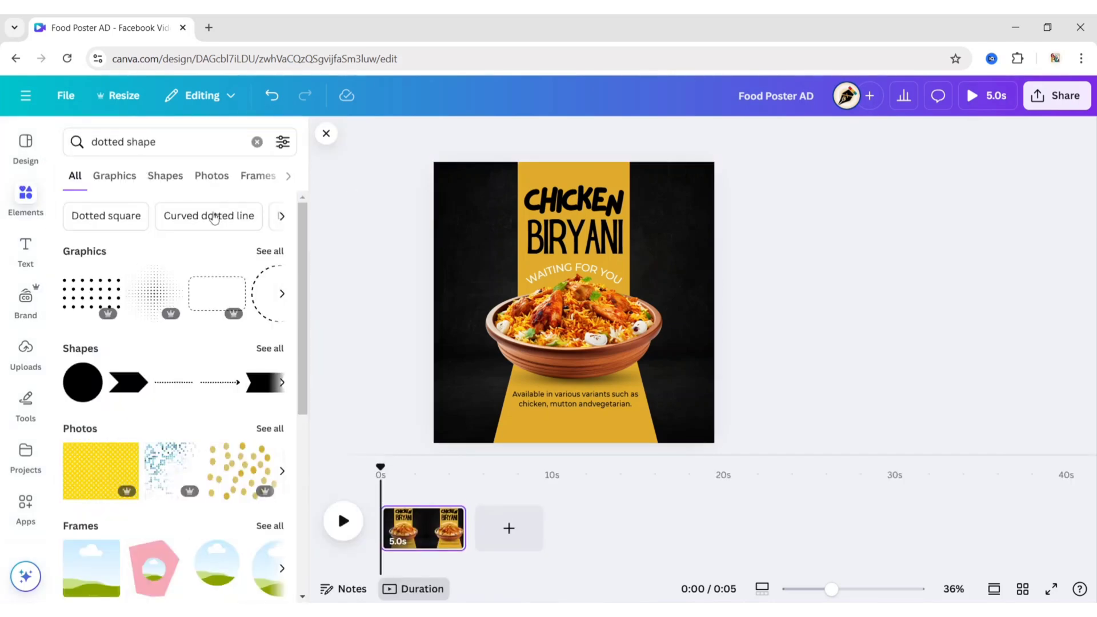
pyautogui.click(116, 177)
pyautogui.scroll(-15, 291, 352)
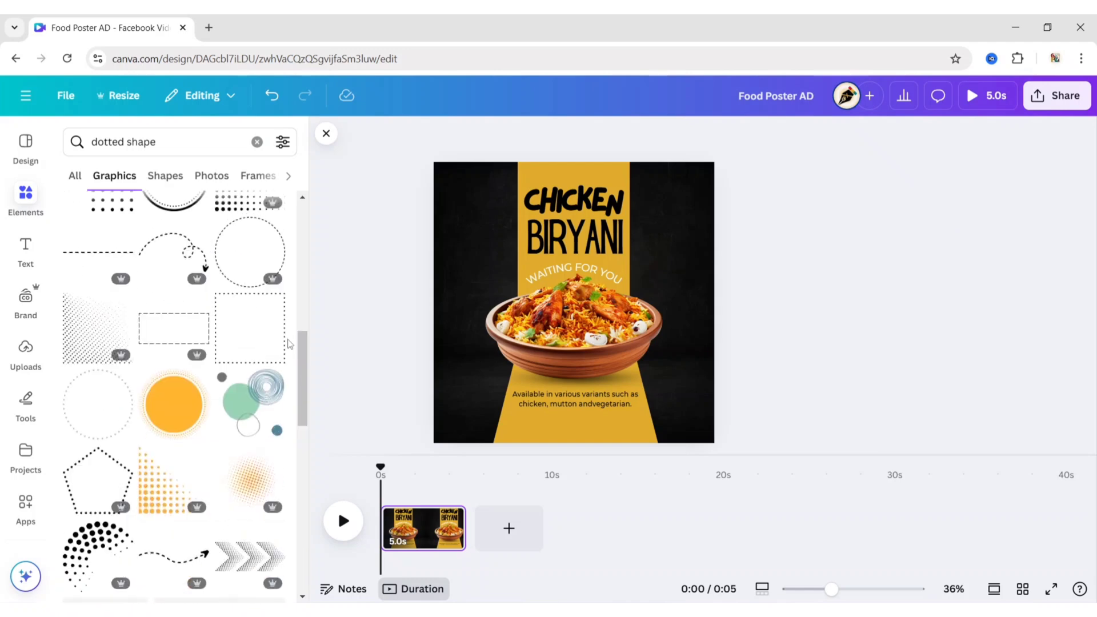
pyautogui.scroll(-5, 291, 352)
pyautogui.click(260, 365)
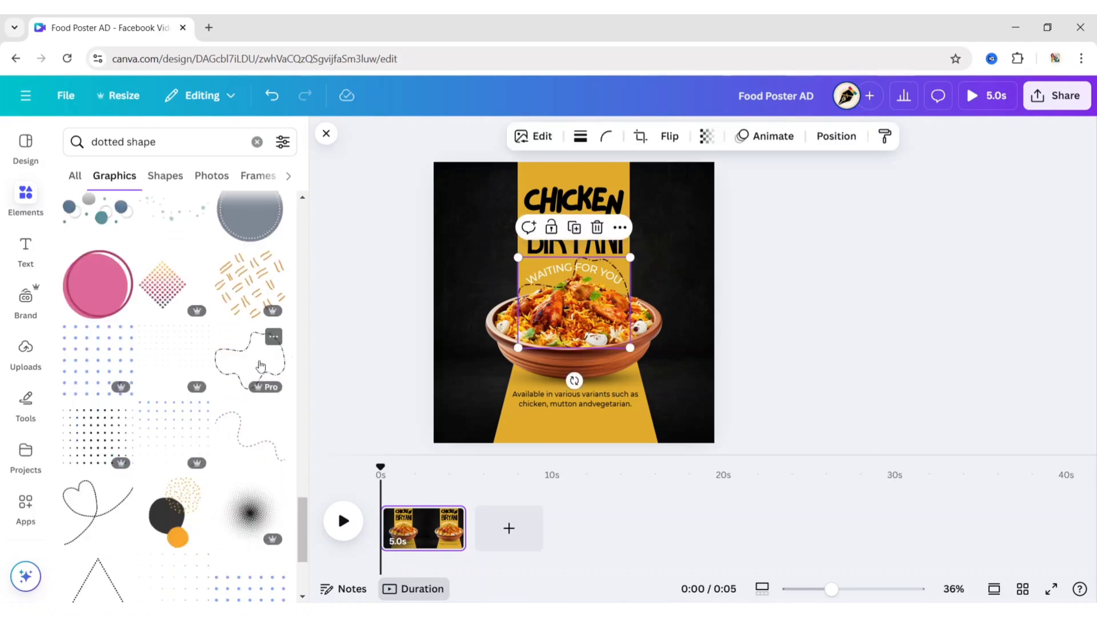
# Step: Shrink the dashed outline, place it on the dark area beside BIRYANI and colour it white
pyautogui.click(324, 133)
pyautogui.moveTo(581, 315); pyautogui.dragTo(503, 263)
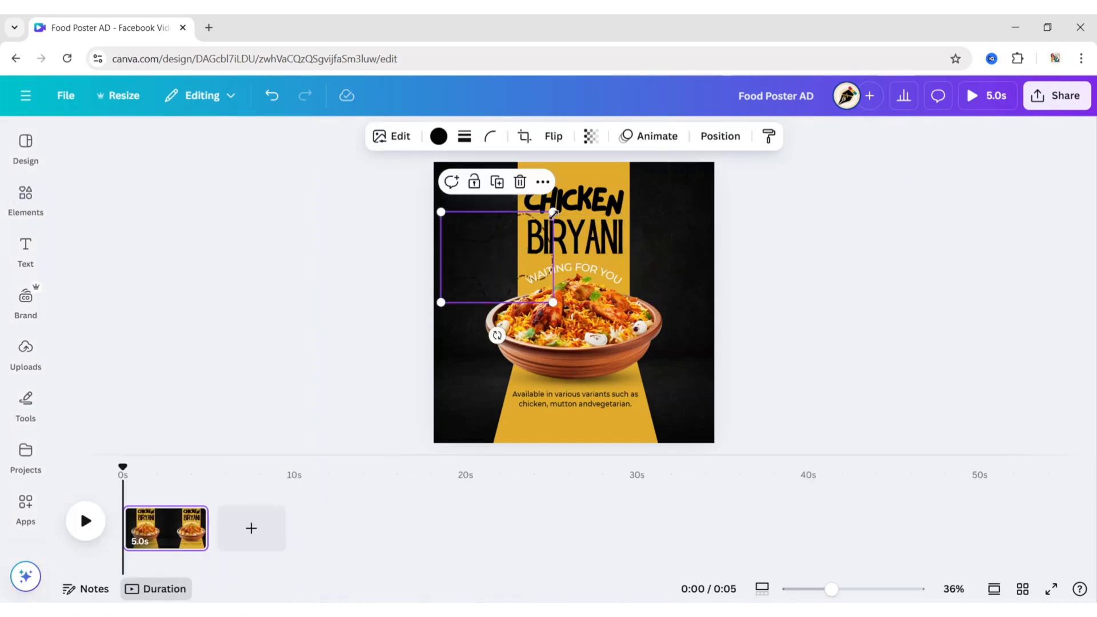
pyautogui.moveTo(554, 212); pyautogui.dragTo(483, 248)
pyautogui.click(439, 136)
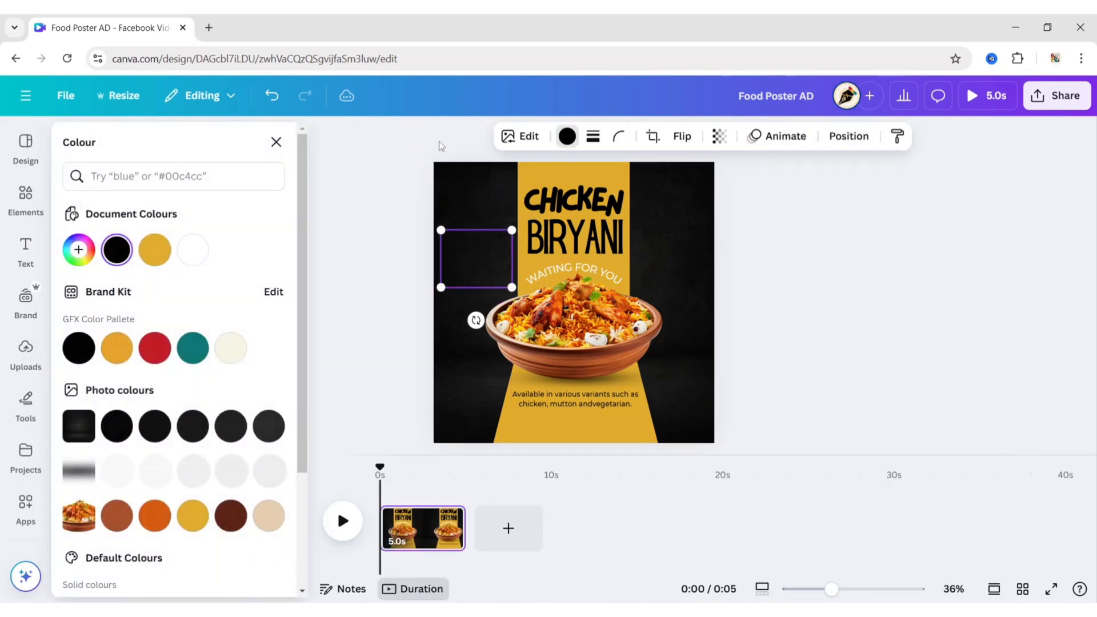
pyautogui.click(193, 250)
pyautogui.click(276, 141)
pyautogui.click(401, 258)
# Step: Duplicate the description text, move the copy to the poster's upper edge and change its wording to "Free Delivery"
pyautogui.click(567, 407)
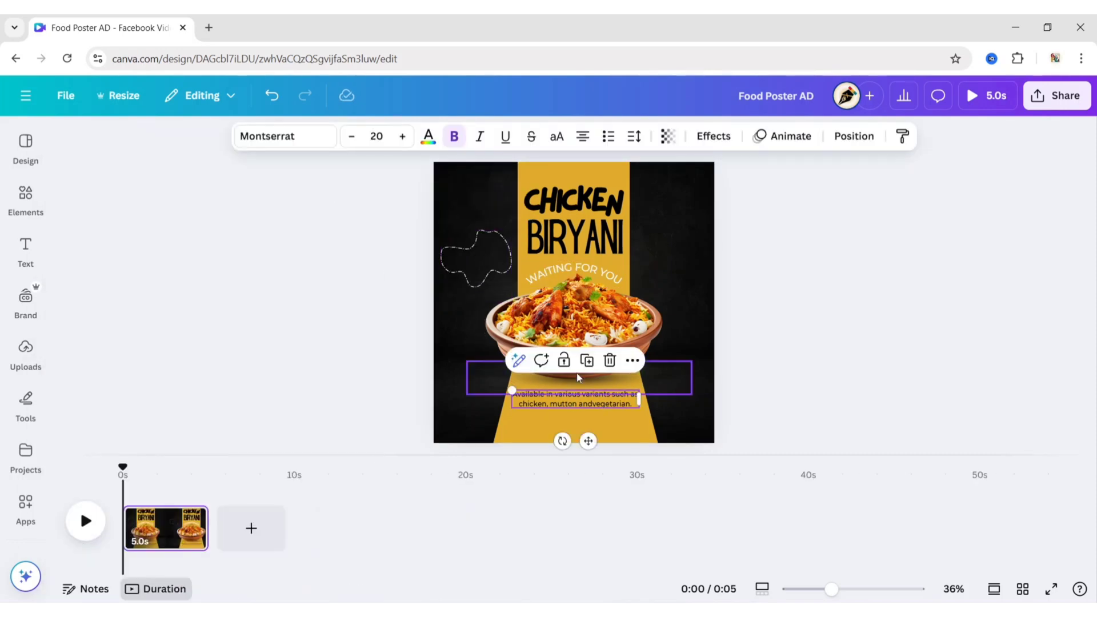
pyautogui.click(588, 360)
pyautogui.moveTo(592, 407); pyautogui.dragTo(595, 175)
pyautogui.doubleClick(594, 175)
pyautogui.write('Free')
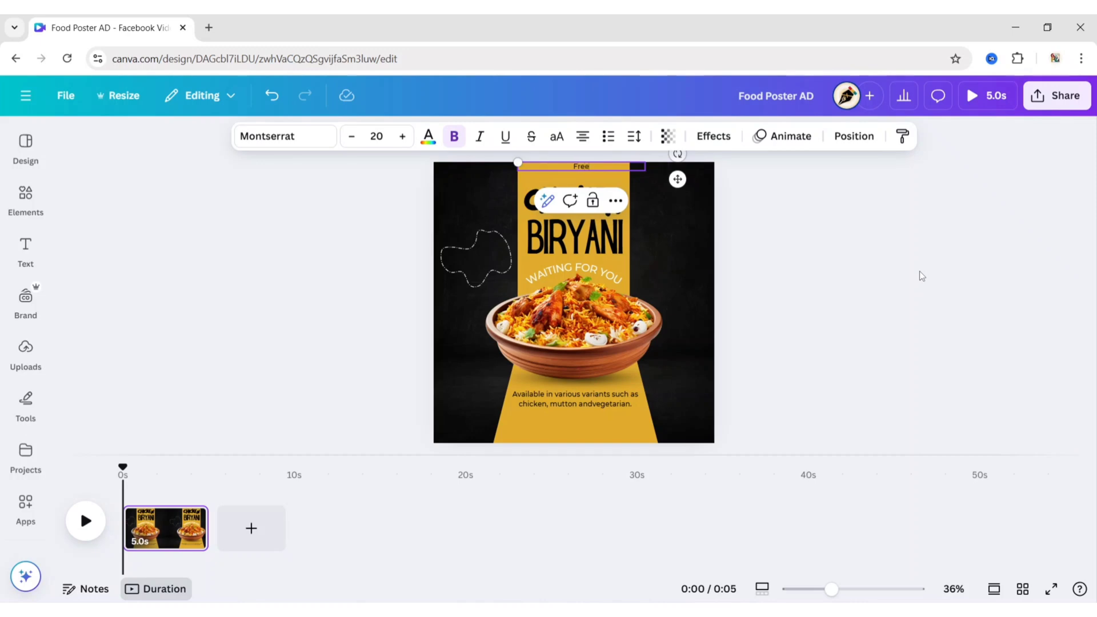
pyautogui.write(' Delivery')
# Step: Make the Free Delivery text uppercase at size 18 and colour it white
pyautogui.click(380, 139)
pyautogui.write('18')
pyautogui.press('Return')
pyautogui.click(429, 138)
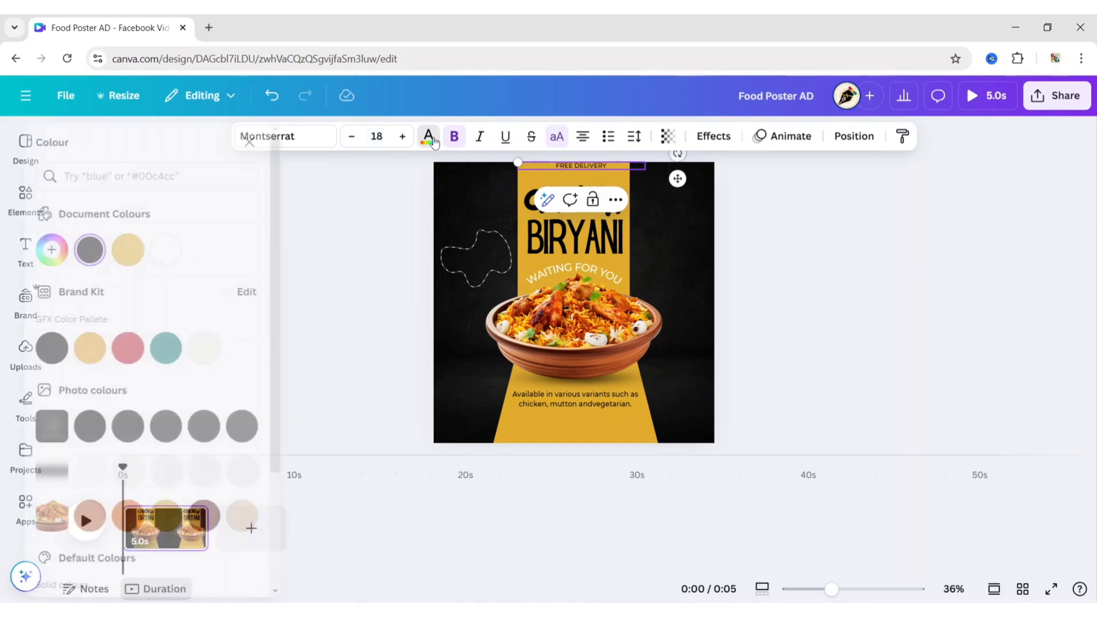
# Step: Move FREE DELIVERY inside the dashed outline and left-align it
pyautogui.moveTo(578, 165); pyautogui.dragTo(472, 255)
pyautogui.click(329, 264)
pyautogui.click(477, 255)
pyautogui.hotkey('ctrl', 'shift', 'l')
# Step: Duplicate FREE DELIVERY just beneath itself and replace the copy's text with the contact phone number
pyautogui.moveTo(492, 290); pyautogui.dragTo(531, 302)
pyautogui.hotkey('ctrl', 'd')
pyautogui.doubleClick(476, 264)
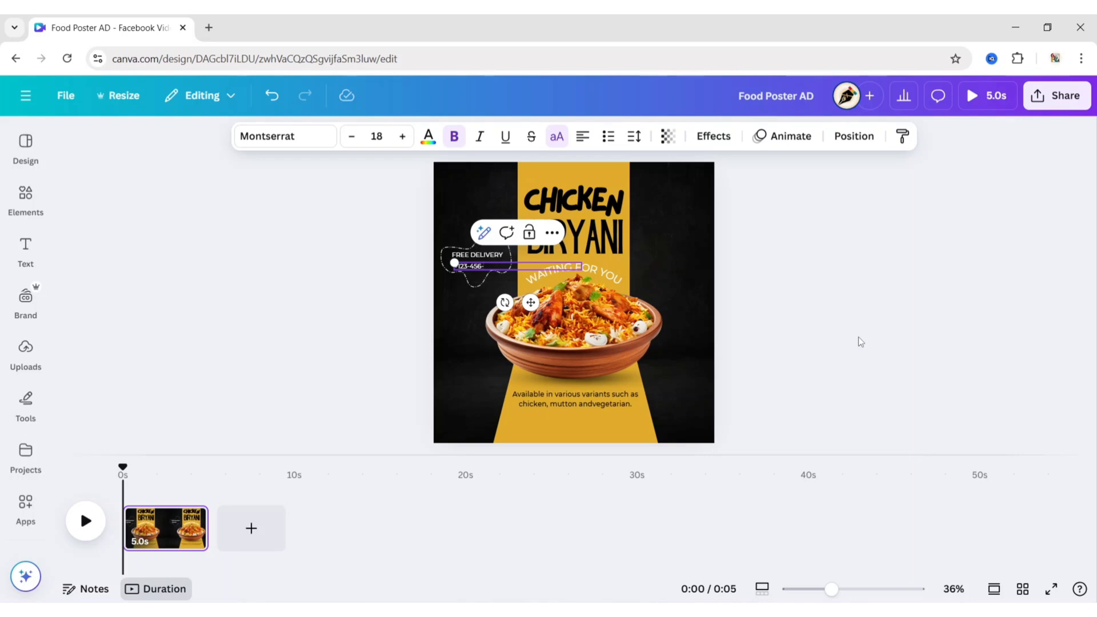
# Step: Set the phone number's font to Montserrat SemiBold and its size to 20
pyautogui.click(315, 146)
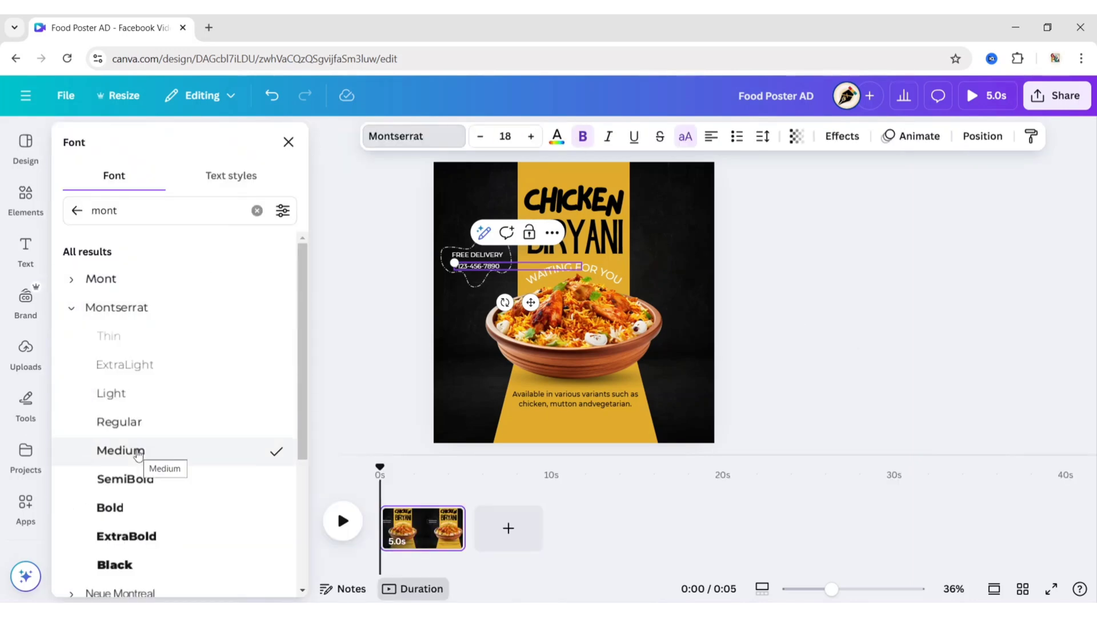
pyautogui.click(123, 479)
pyautogui.click(288, 144)
pyautogui.click(372, 331)
pyautogui.click(480, 266)
pyautogui.click(376, 137)
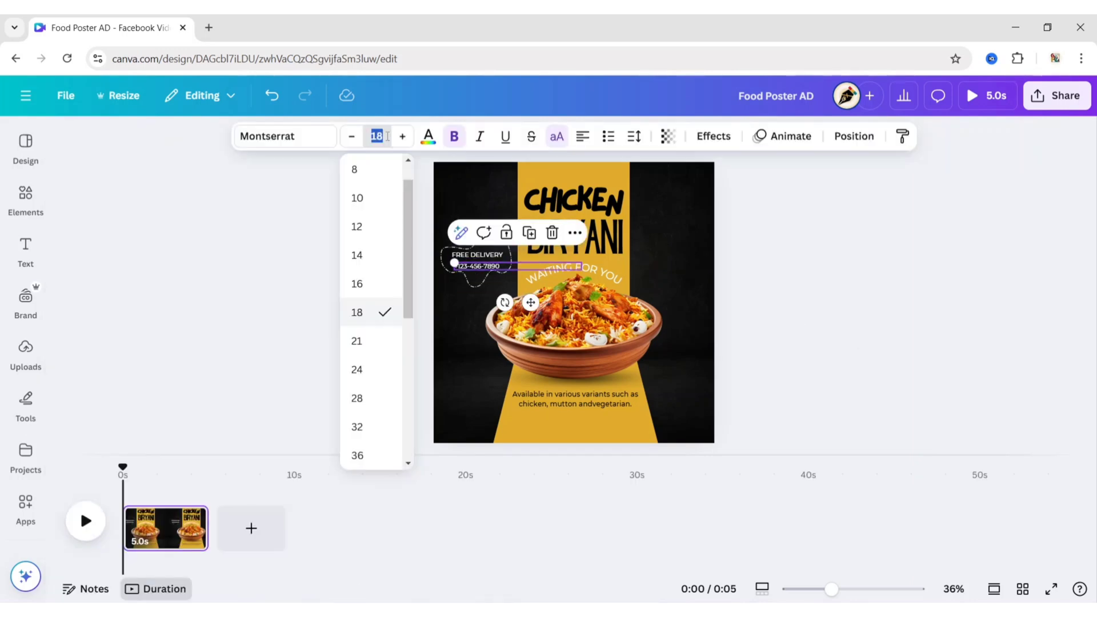
pyautogui.click(402, 136)
pyautogui.click(403, 137)
# Step: Tighten the gap between the two lines by nudging the phone number up and FREE DELIVERY slightly down
pyautogui.click(380, 236)
pyautogui.click(482, 267)
pyautogui.press('Up')
pyautogui.press('Up')
pyautogui.press('Up')
pyautogui.press('Up')
pyautogui.press('Up')
pyautogui.press('Up')
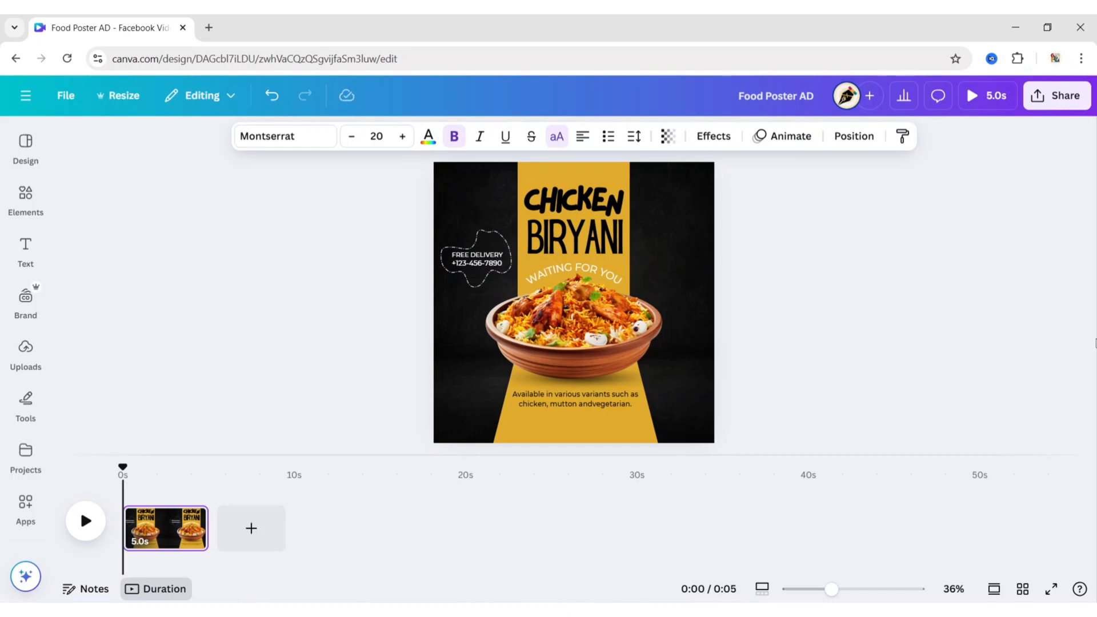
pyautogui.click(478, 255)
pyautogui.press('Down')
pyautogui.press('Down')
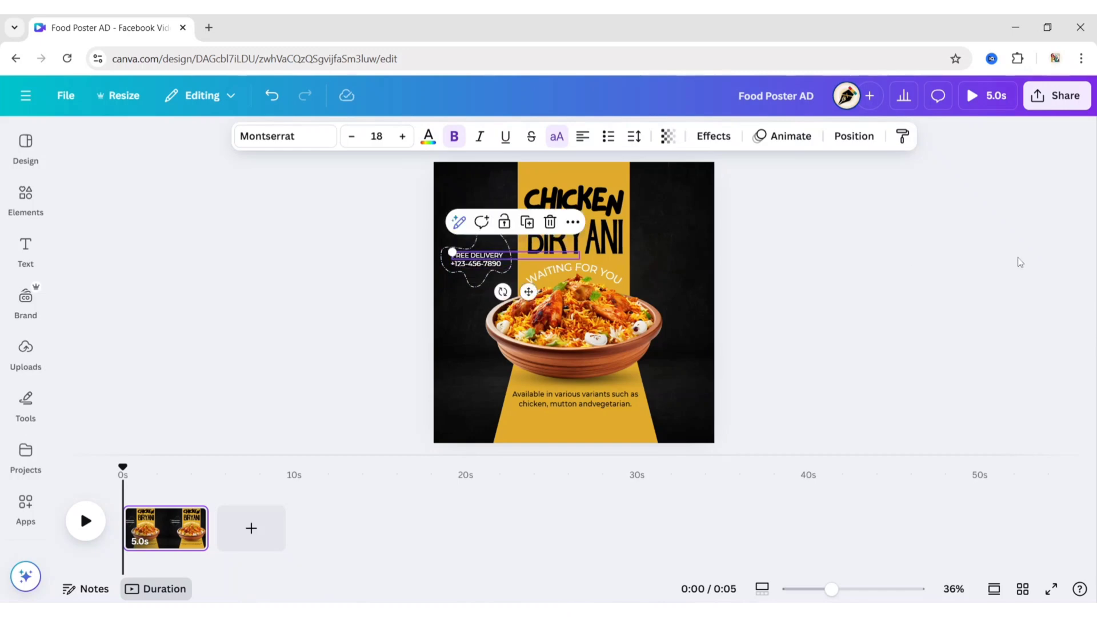
# Step: Move the dashed outline and its two text lines together slightly upward
pyautogui.click(922, 265)
pyautogui.moveTo(409, 215); pyautogui.dragTo(495, 264)
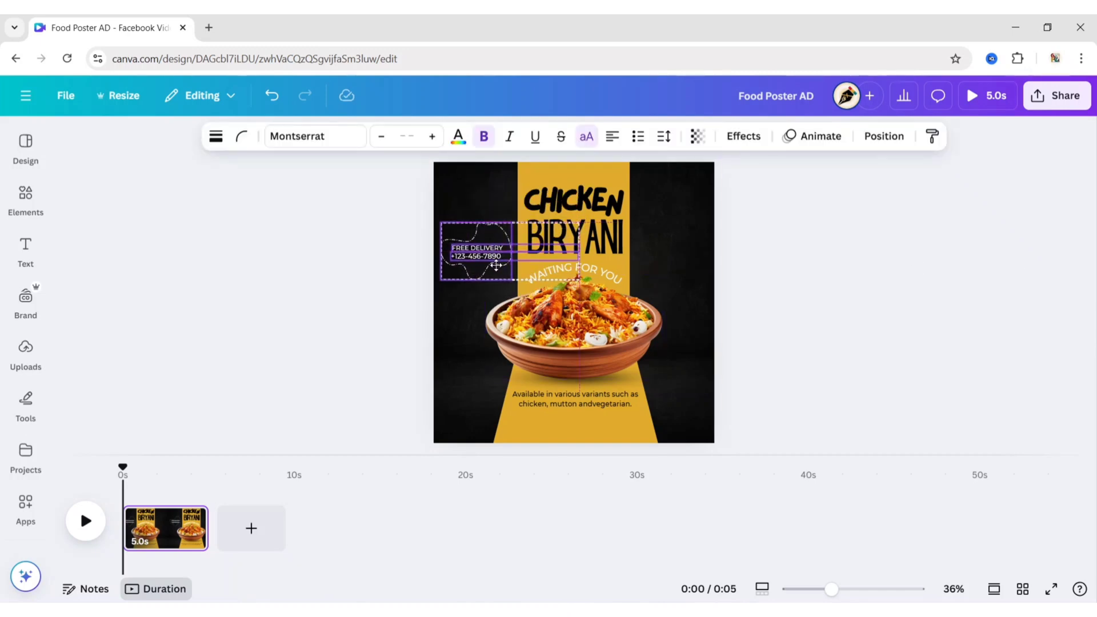
pyautogui.click(817, 244)
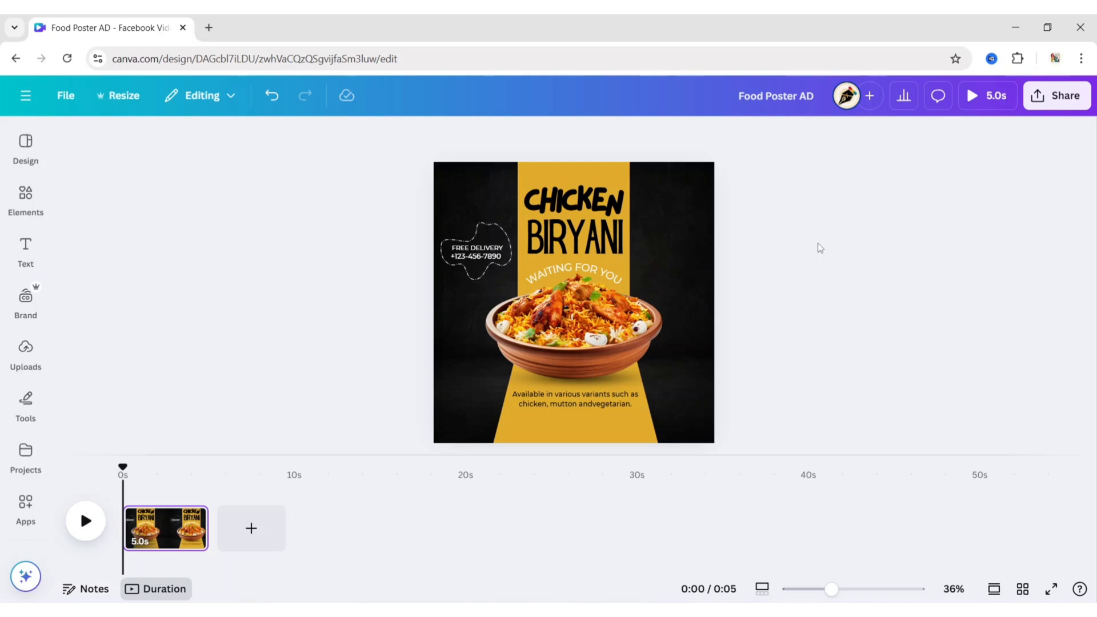
# Step: Search the elements for "discount" and add the yellow burst graphic to the poster
pyautogui.click(26, 198)
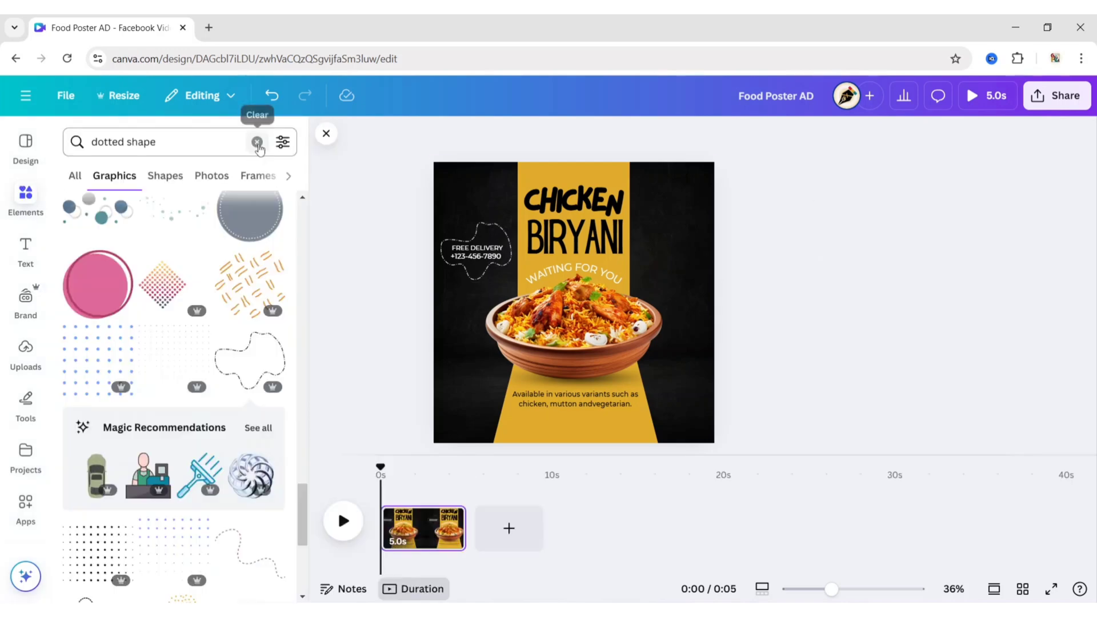
pyautogui.click(257, 144)
pyautogui.write('discount')
pyautogui.press('Return')
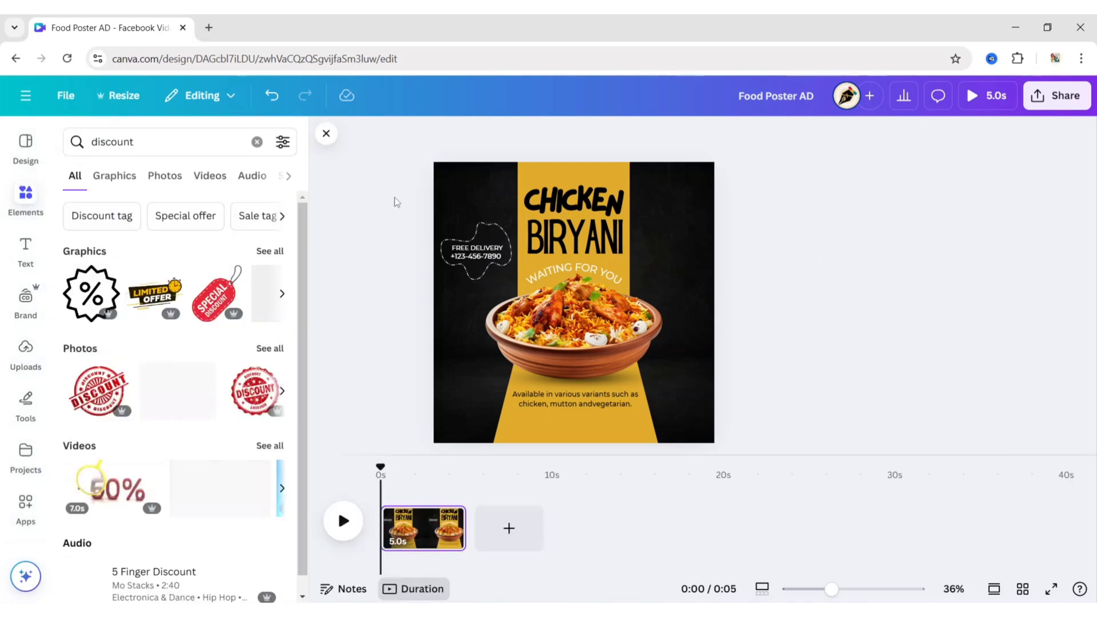
pyautogui.click(114, 175)
pyautogui.click(252, 438)
pyautogui.click(327, 133)
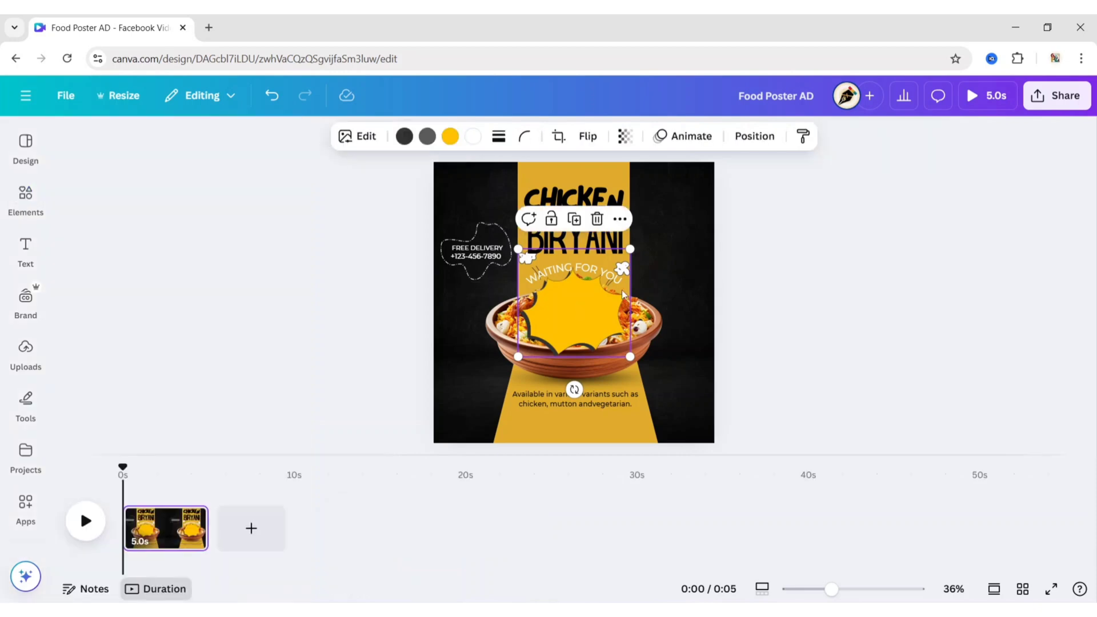
# Step: Shrink the burst graphic and place it on the dark area right of the BIRYANI heading
pyautogui.moveTo(616, 297); pyautogui.dragTo(703, 246)
pyautogui.moveTo(718, 199); pyautogui.dragTo(674, 241)
pyautogui.moveTo(643, 282); pyautogui.dragTo(678, 255)
# Step: Recolour the burst with the biryani photo's colours: golden yellow for its fill, orange for its dark part and dark brown for its grey part
pyautogui.click(451, 136)
pyautogui.click(193, 554)
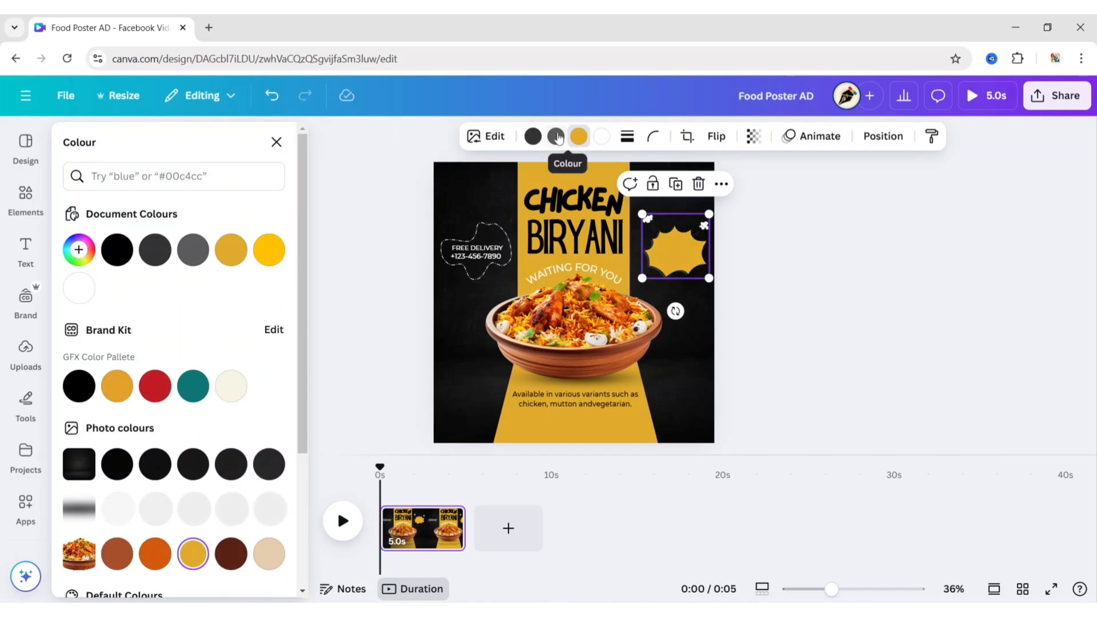
pyautogui.click(533, 137)
pyautogui.click(155, 554)
pyautogui.click(557, 137)
pyautogui.click(231, 554)
pyautogui.click(277, 142)
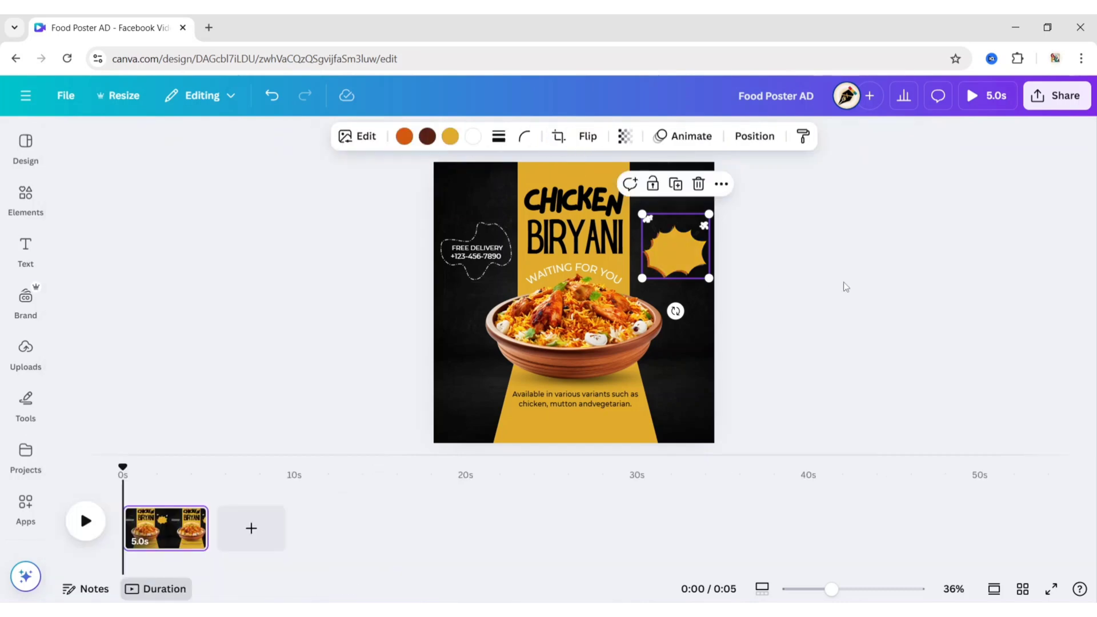
pyautogui.click(846, 287)
# Step: Duplicate the FREE DELIVERY text onto the burst and change the copy's text to DISCOUNT
pyautogui.click(478, 250)
pyautogui.moveTo(533, 289); pyautogui.dragTo(734, 282)
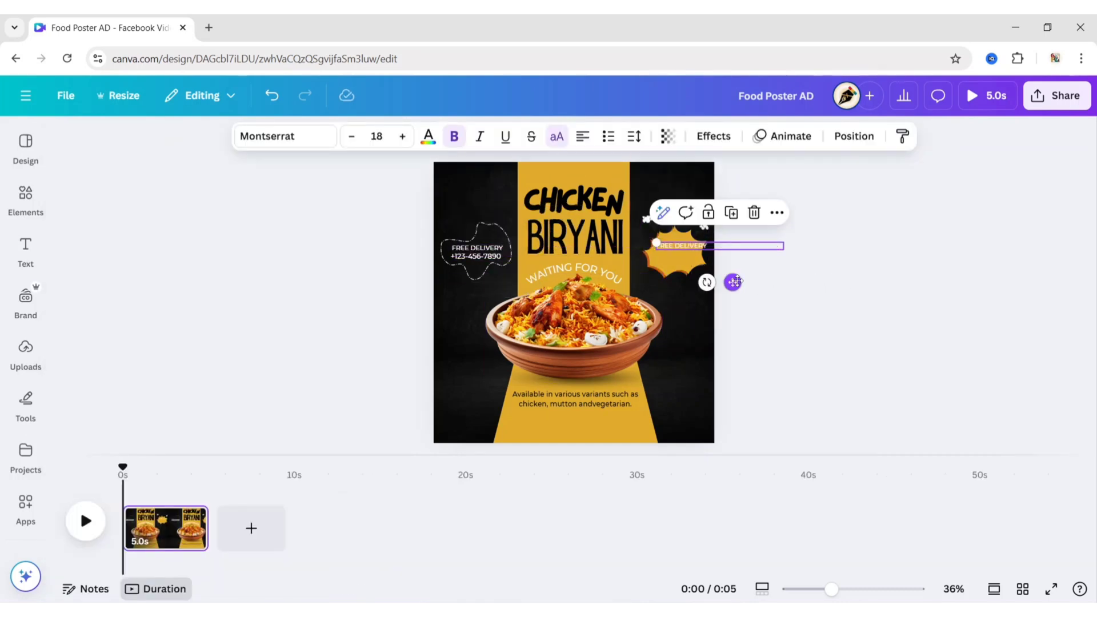
pyautogui.write('DISCOUN')
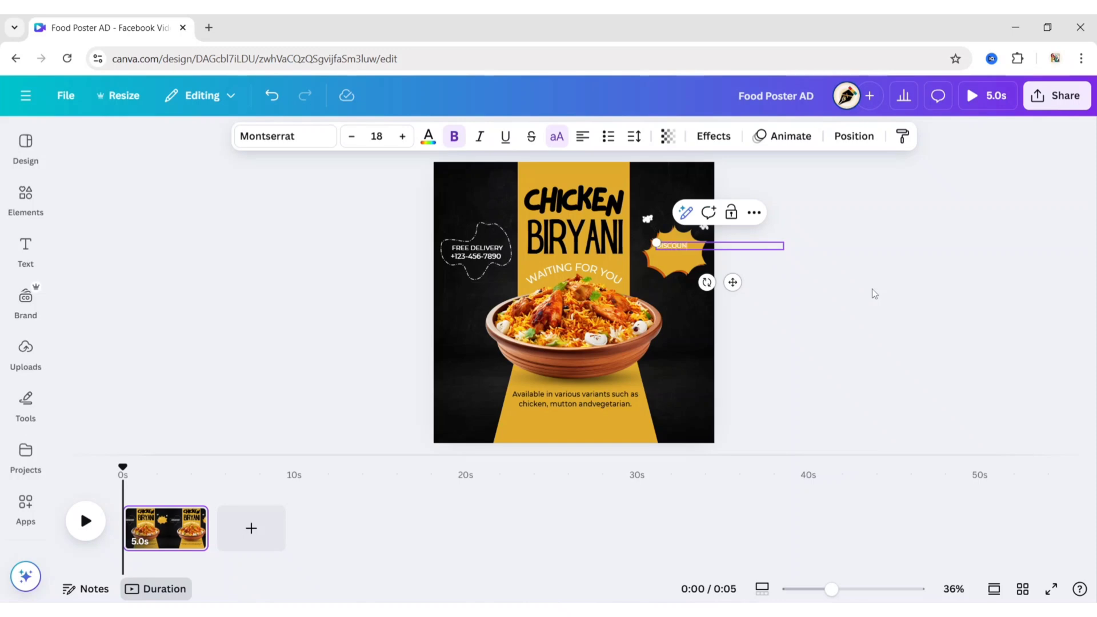
pyautogui.write('T')
pyautogui.click(812, 308)
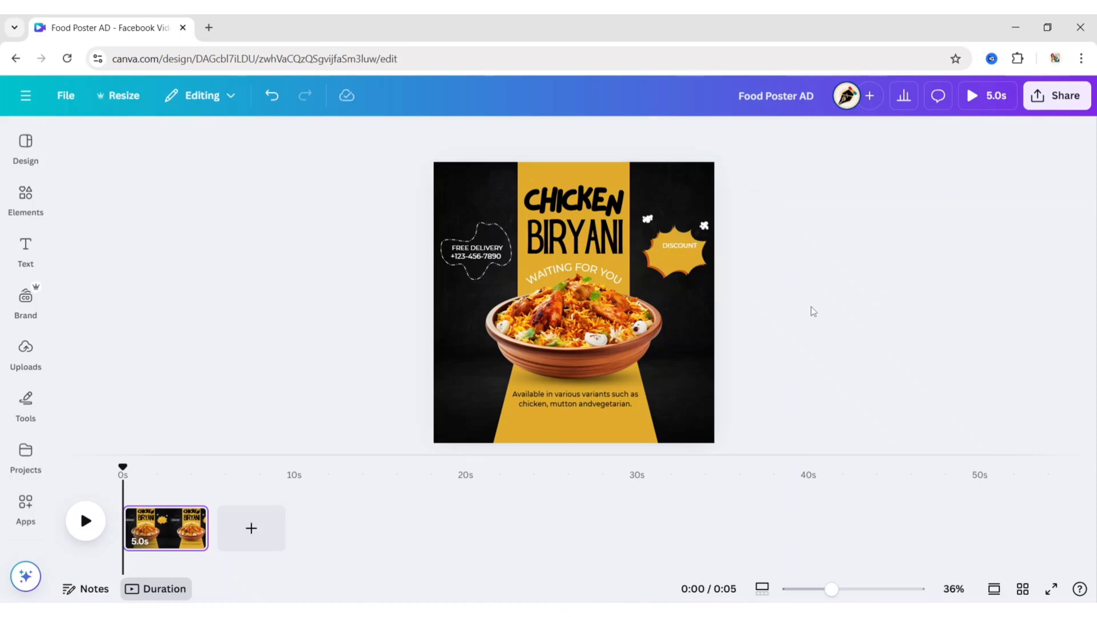
# Step: Duplicate DISCOUNT just beneath itself and change the copy's text to 50% OFF
pyautogui.click(685, 245)
pyautogui.click(740, 212)
pyautogui.moveTo(743, 287); pyautogui.dragTo(739, 297)
pyautogui.doubleClick(691, 259)
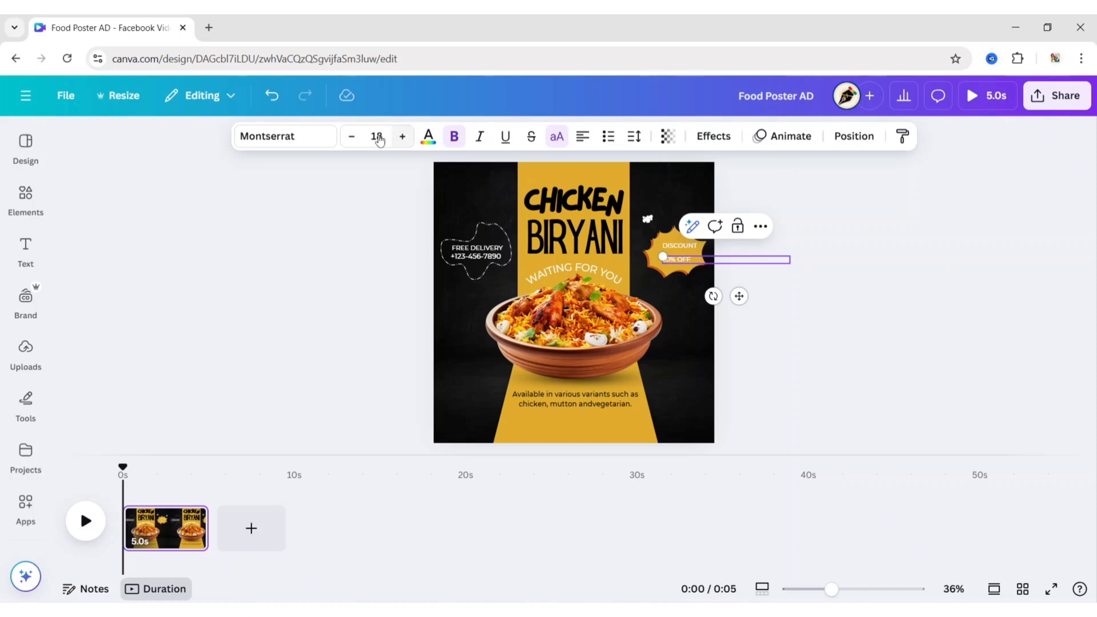
# Step: Set the 50% OFF text's font to Montserrat Bold and its size to 25
pyautogui.click(286, 136)
pyautogui.click(71, 307)
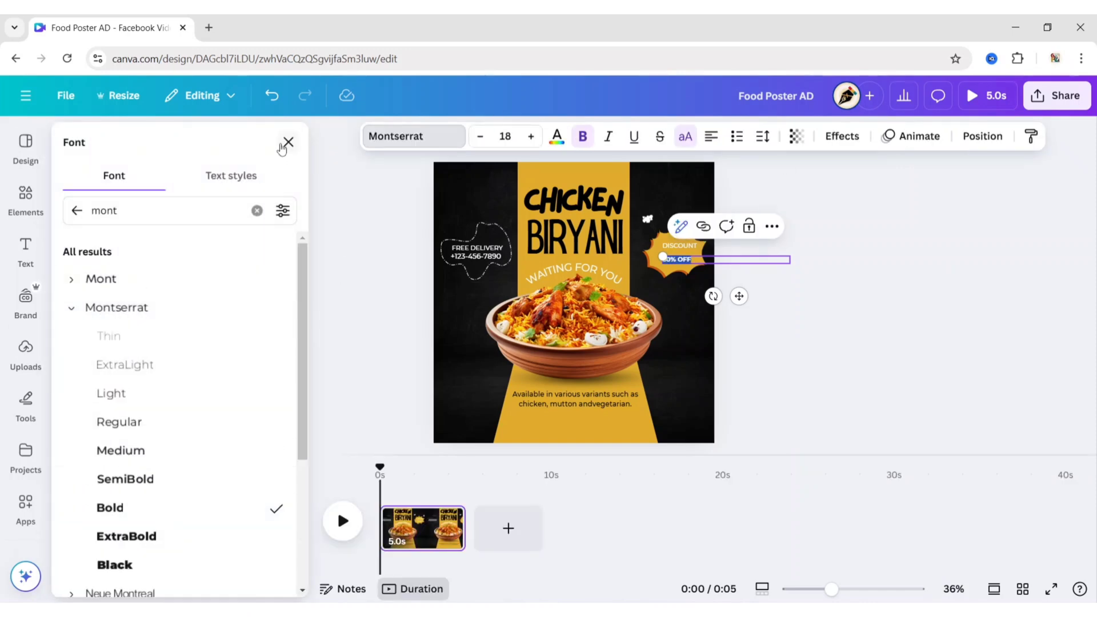
pyautogui.click(944, 383)
pyautogui.click(743, 260)
pyautogui.click(377, 136)
pyautogui.write('25')
pyautogui.press('Return')
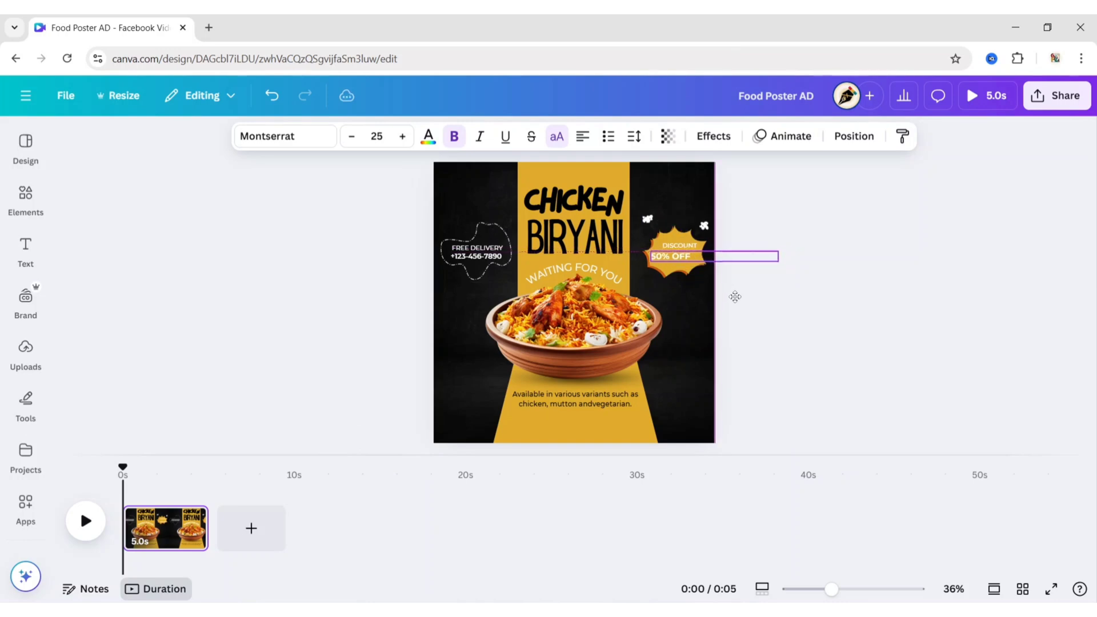
# Step: Centre-align DISCOUNT and 50% OFF and position them closely stacked in the middle of the burst
pyautogui.hotkey('ctrl', 'z')
pyautogui.click(583, 138)
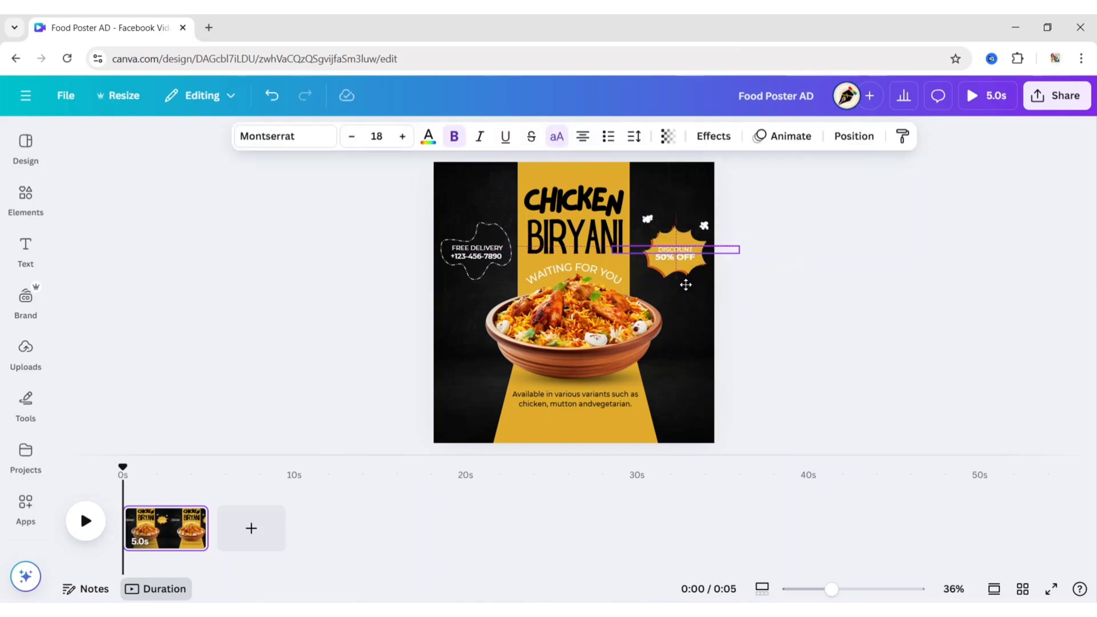
pyautogui.hotkey('ctrl', 'z')
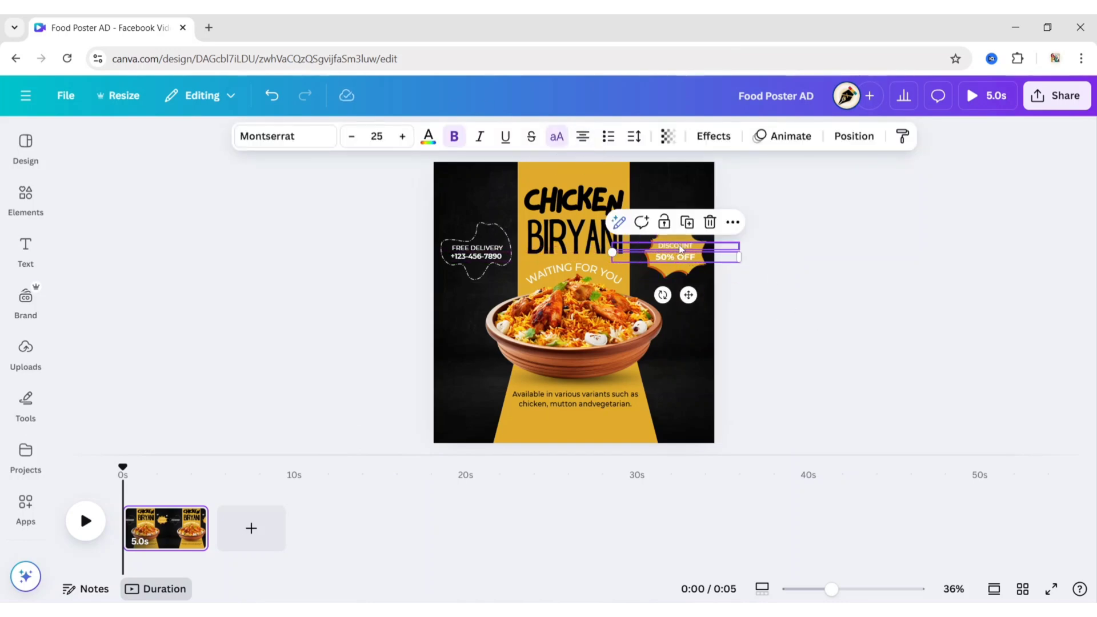
pyautogui.click(635, 136)
pyautogui.click(869, 241)
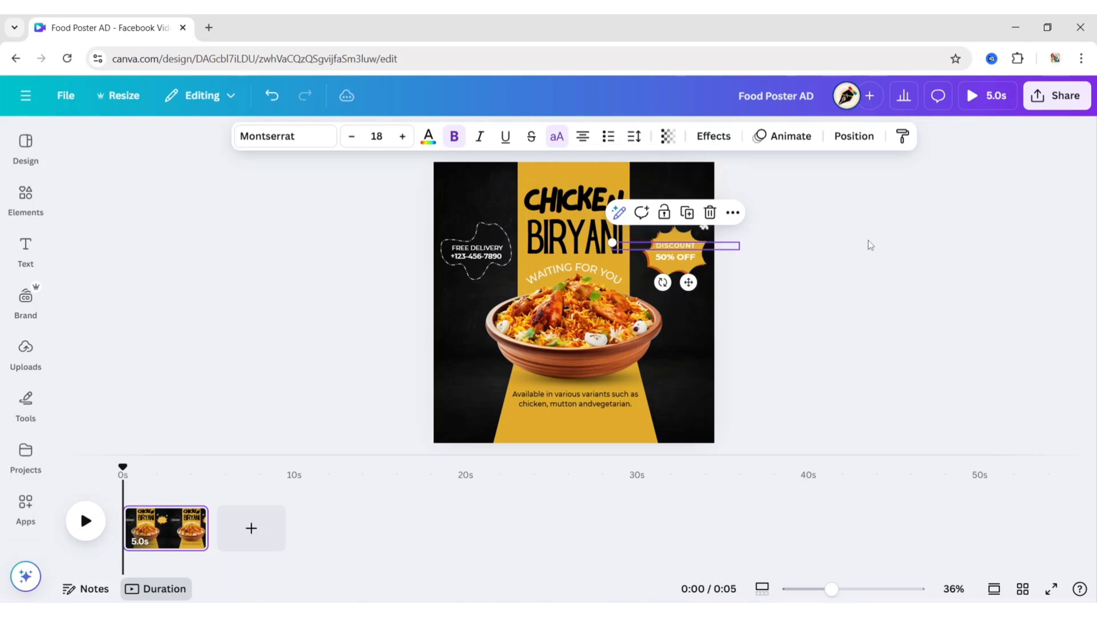
pyautogui.click(841, 294)
pyautogui.click(689, 245)
pyautogui.click(889, 235)
# Step: Change the 50% OFF text's colour to black
pyautogui.click(680, 257)
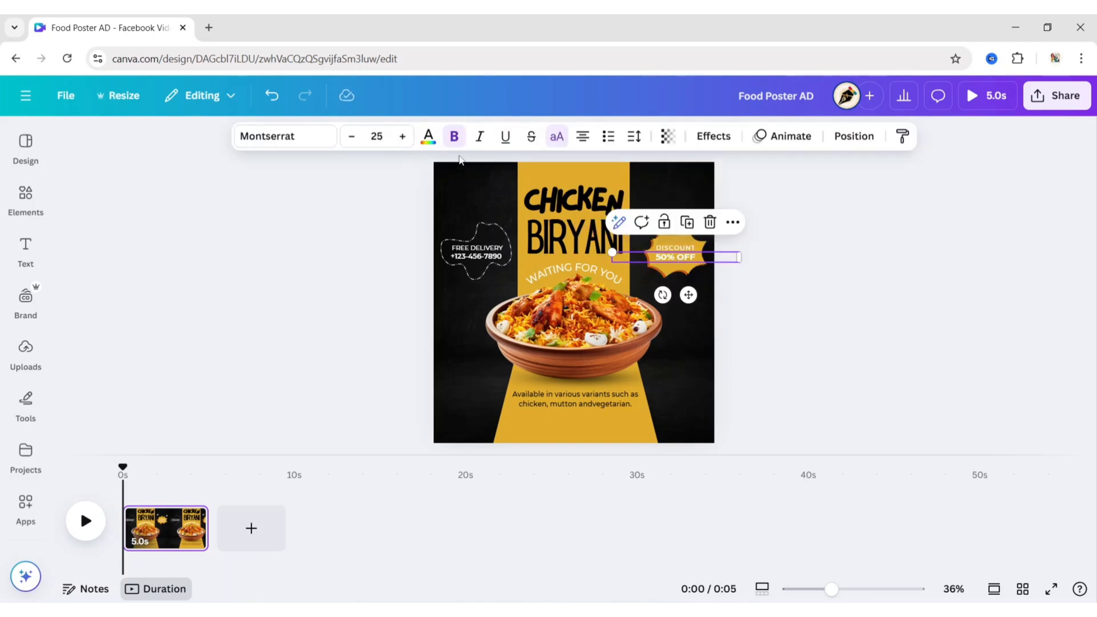
pyautogui.click(429, 137)
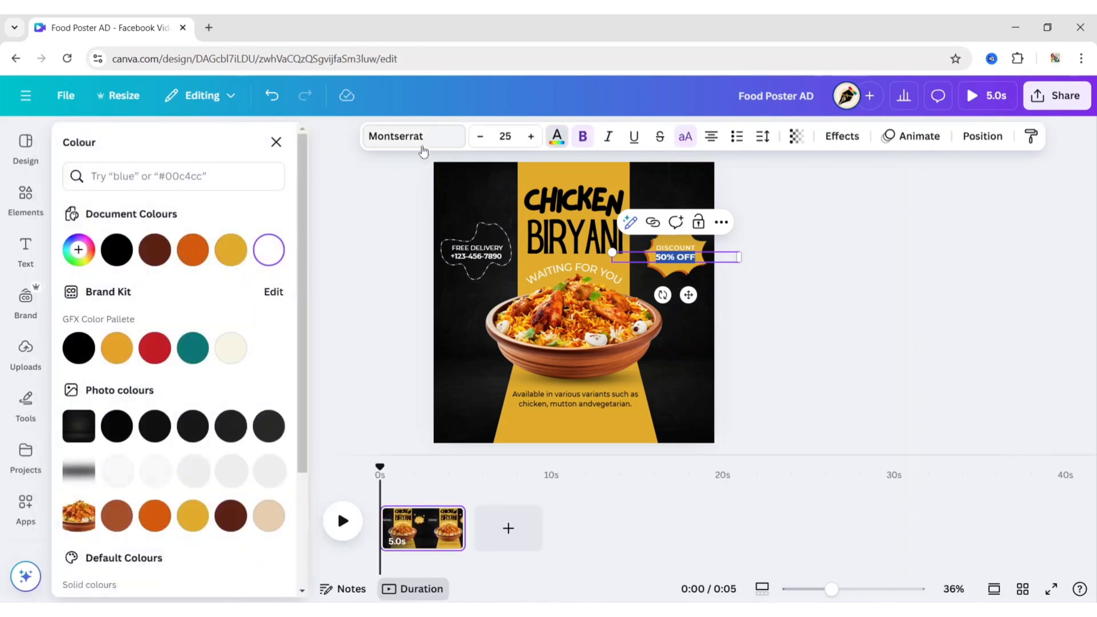
pyautogui.click(81, 347)
pyautogui.click(277, 141)
pyautogui.click(922, 376)
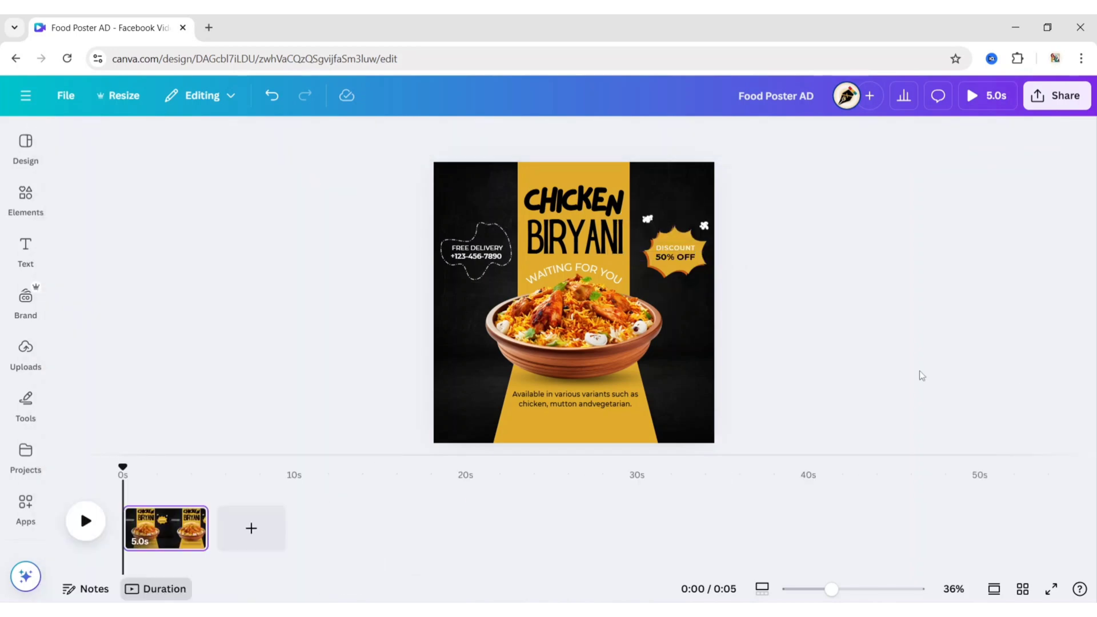
# Step: Search the elements' graphics for "order now" and add the red framed ORDER NOW stamp
pyautogui.click(32, 203)
pyautogui.click(261, 142)
pyautogui.write('order now')
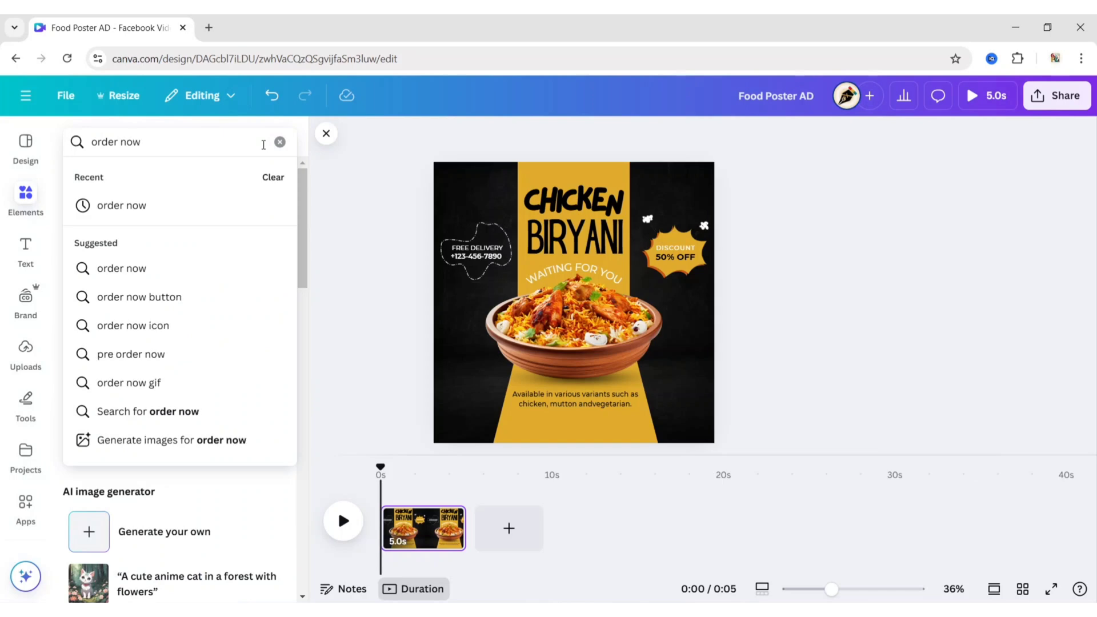
pyautogui.press('Return')
pyautogui.click(114, 176)
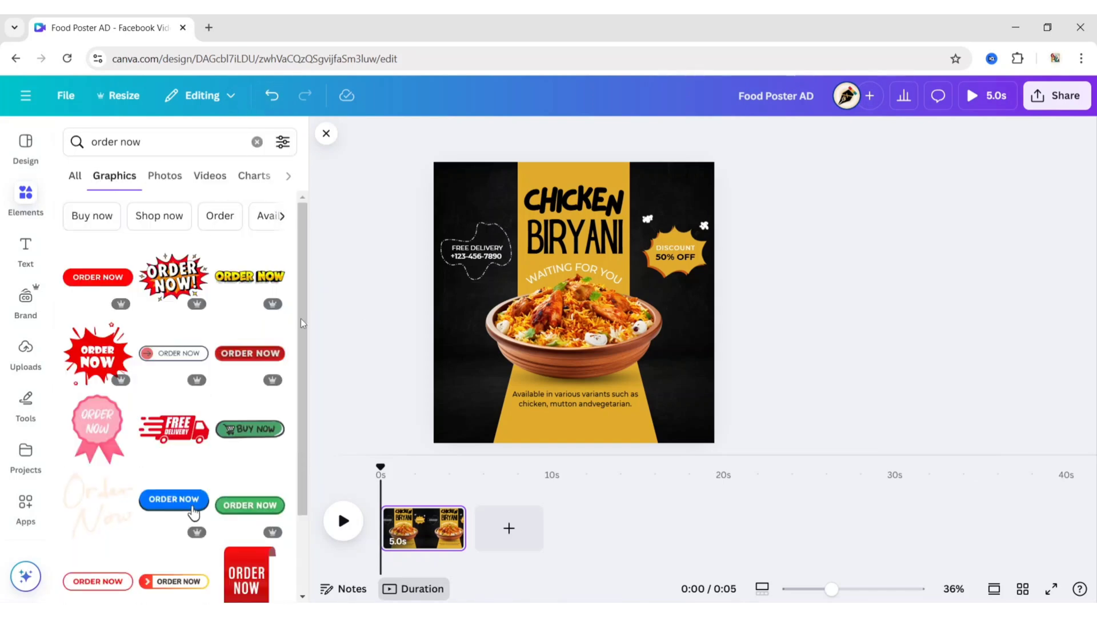
pyautogui.scroll(-10, 301, 317)
pyautogui.click(87, 514)
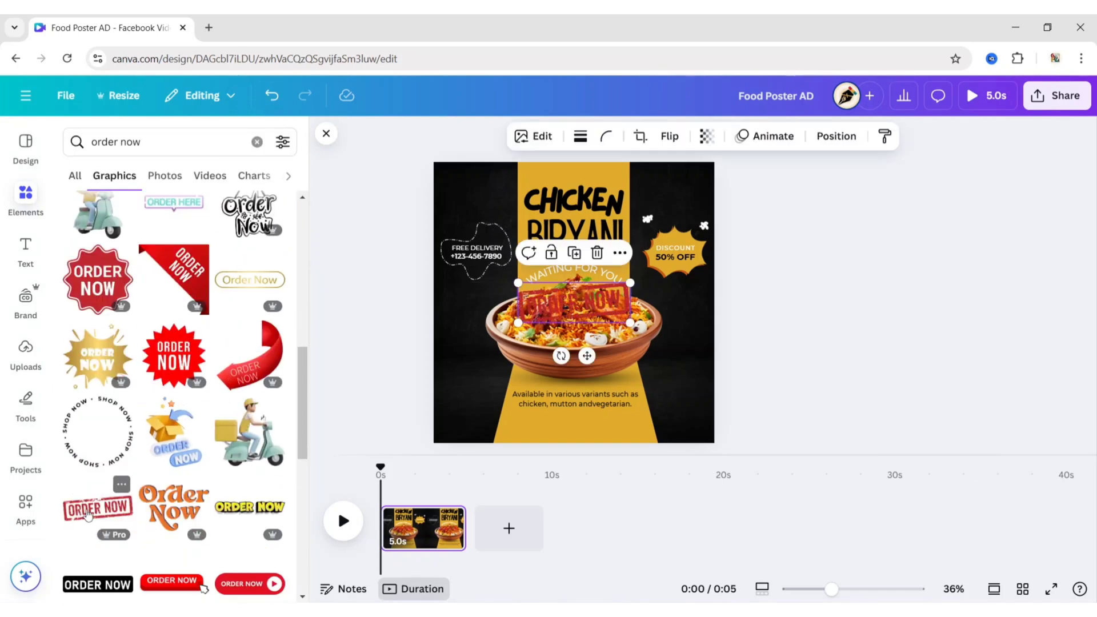
# Step: Recolour the ORDER NOW stamp white and place it below the description text
pyautogui.click(567, 137)
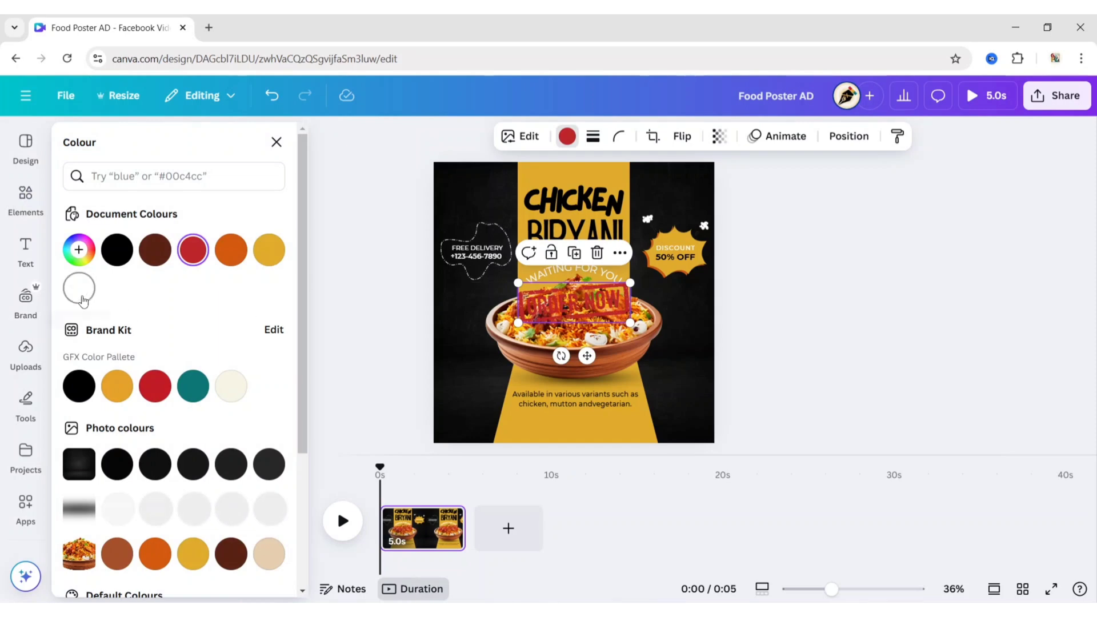
pyautogui.click(82, 299)
pyautogui.click(276, 142)
pyautogui.moveTo(600, 389); pyautogui.dragTo(589, 469)
pyautogui.click(843, 352)
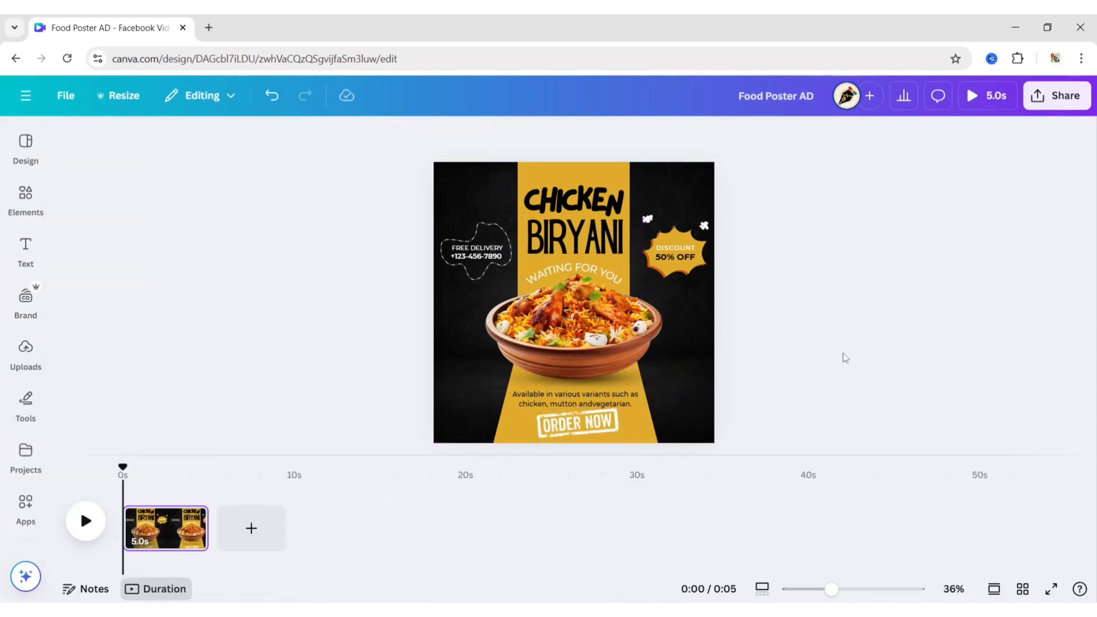
# Step: Nudge the description text slightly upward, away from the ORDER NOW stamp
pyautogui.click(576, 399)
pyautogui.press('Up')
pyautogui.press('Up')
pyautogui.press('Up')
pyautogui.press('Up')
pyautogui.press('Up')
pyautogui.press('Up')
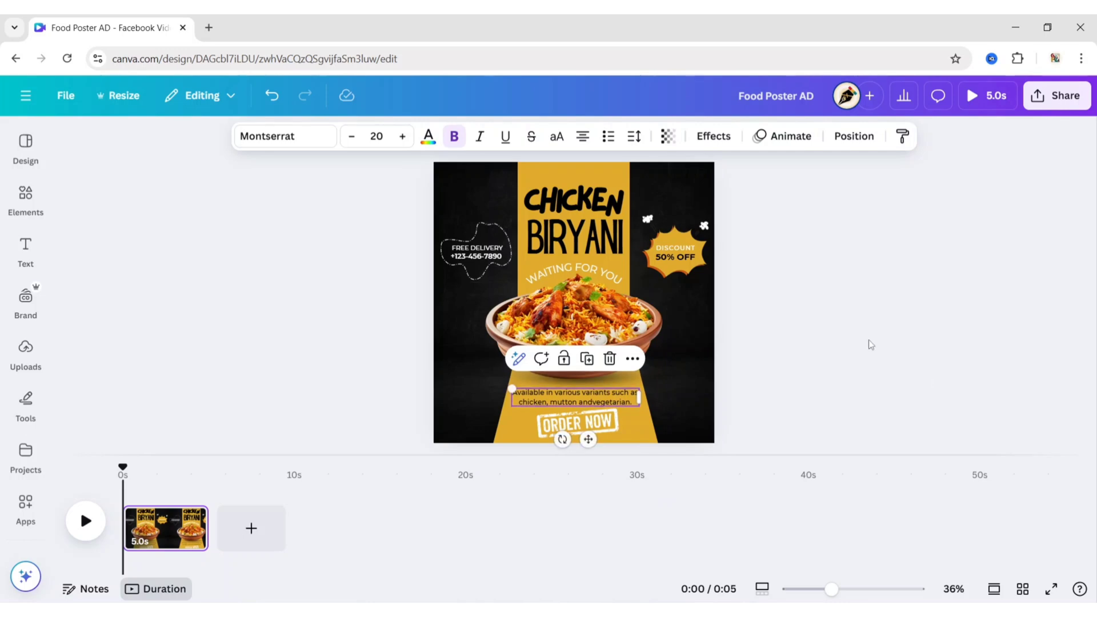
pyautogui.click(869, 344)
# Step: Shrink the ORDER NOW stamp slightly to leave more room beneath the description
pyautogui.click(578, 424)
pyautogui.moveTo(620, 409); pyautogui.dragTo(613, 416)
pyautogui.click(831, 278)
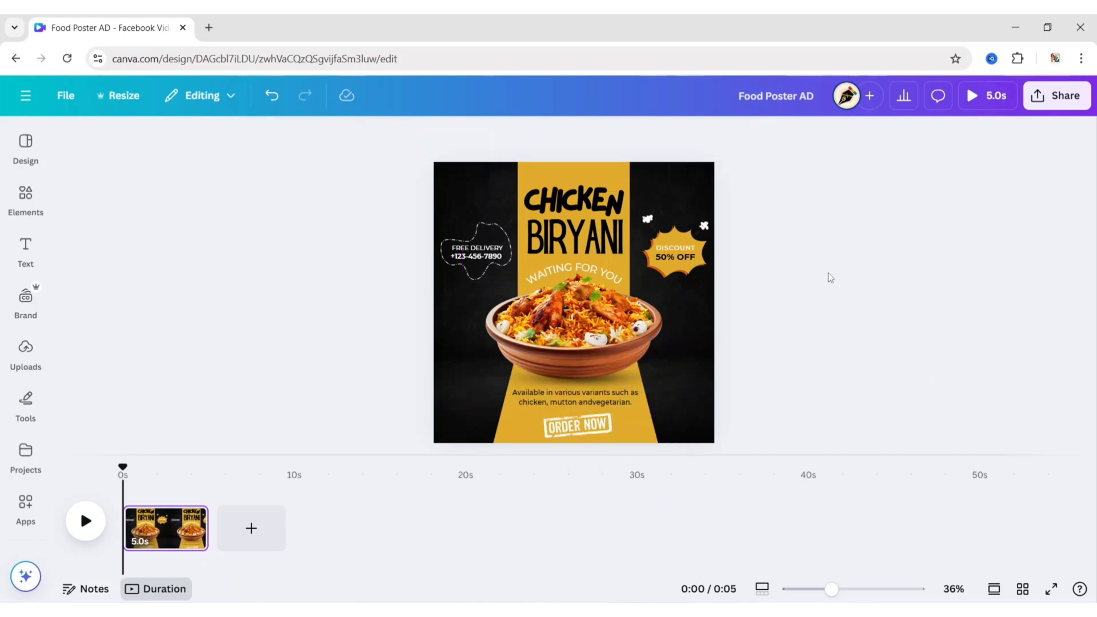
# Step: Search the elements' graphics for "smoke texture" and add the wide grey smoke graphic to the poster
pyautogui.click(26, 197)
pyautogui.click(253, 140)
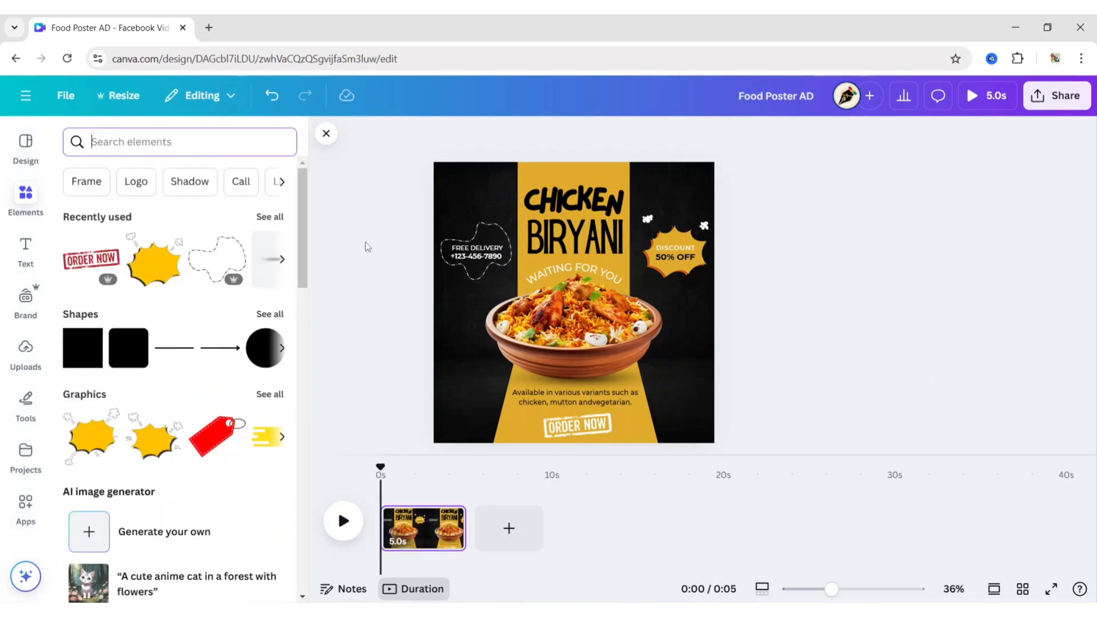
pyautogui.write('smoke texture')
pyautogui.press('Return')
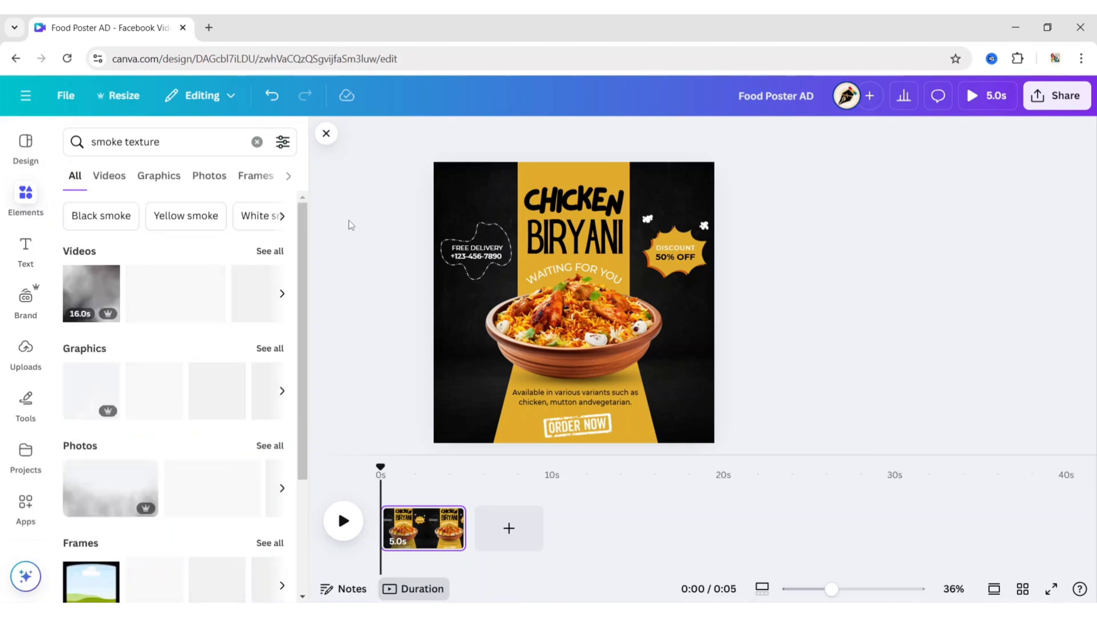
pyautogui.click(156, 176)
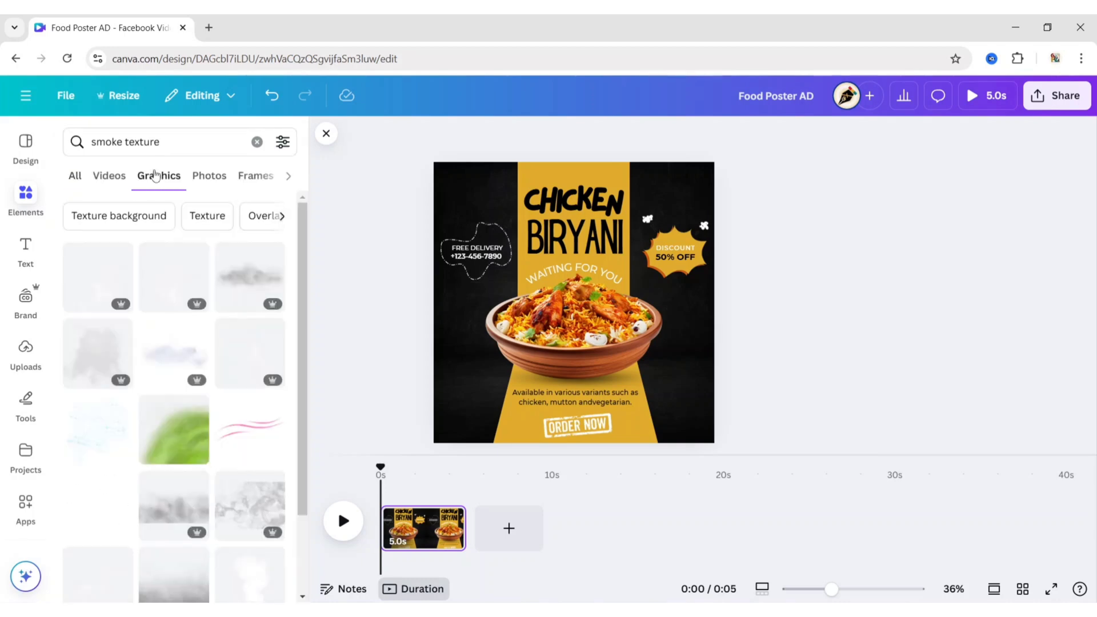
pyautogui.scroll(-3, 240, 286)
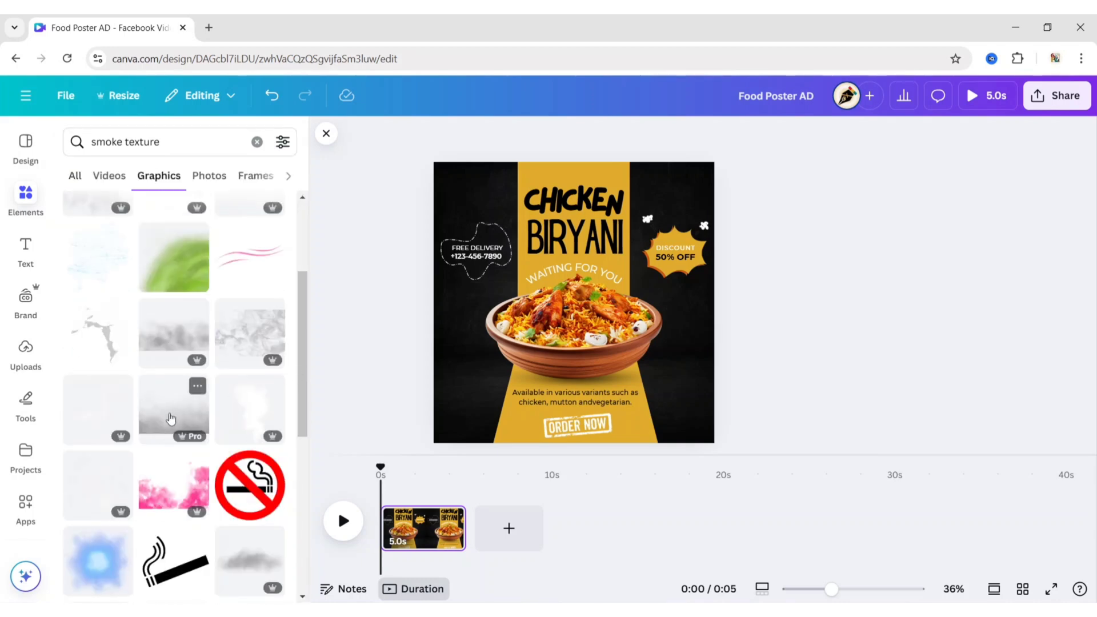
pyautogui.click(170, 419)
pyautogui.click(327, 133)
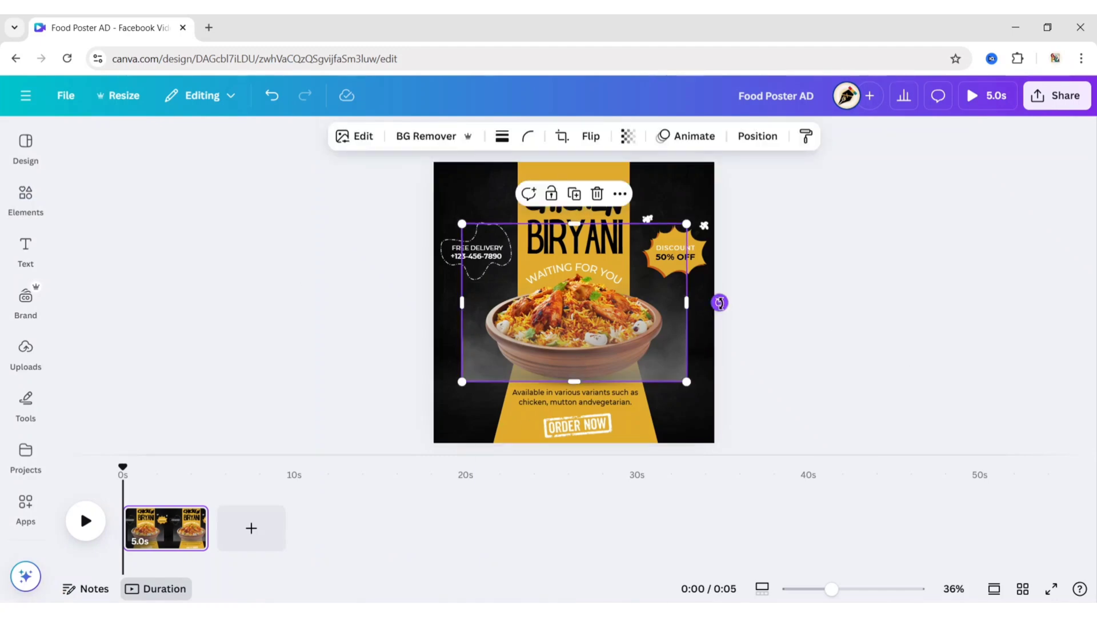
# Step: Rotate the smoke graphic 180°, align it to the poster's top edge and enlarge it to the full 1080 px width
pyautogui.moveTo(720, 303); pyautogui.dragTo(435, 300)
pyautogui.click(605, 277)
pyautogui.moveTo(664, 292); pyautogui.dragTo(635, 231)
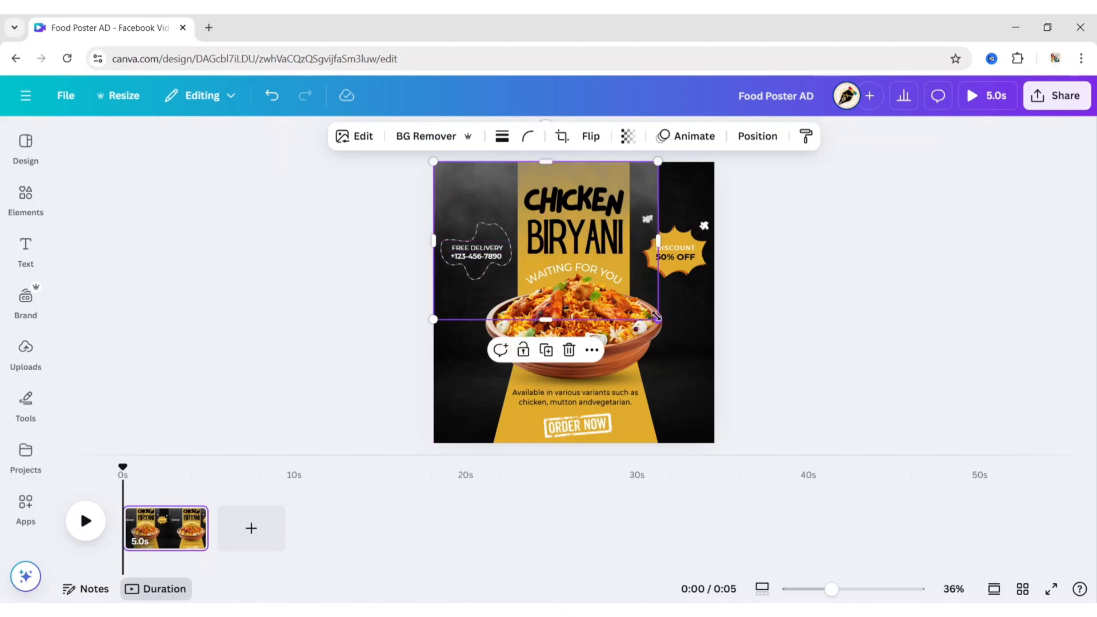
pyautogui.moveTo(658, 316); pyautogui.dragTo(714, 359)
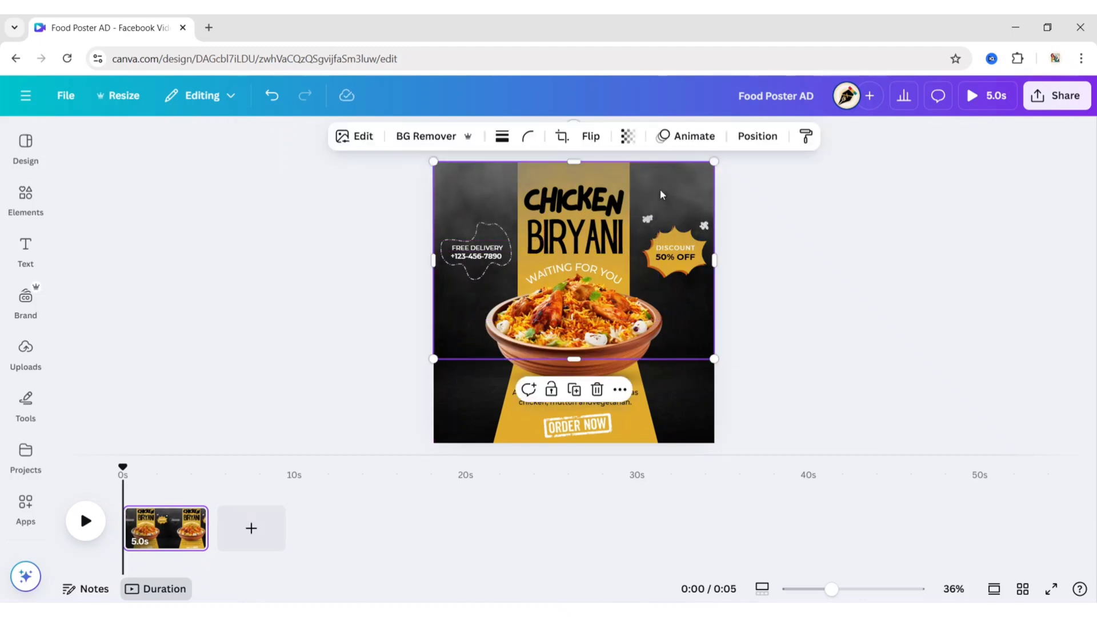
# Step: Bring the smoke graphic to the front of all poster elements
pyautogui.click(757, 136)
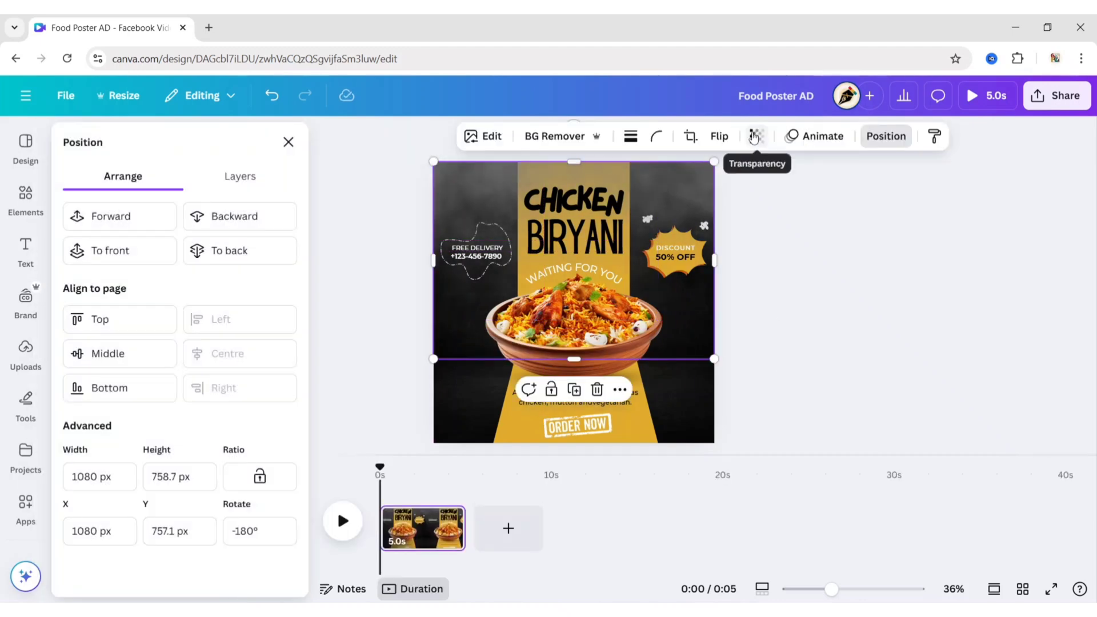
pyautogui.click(117, 257)
pyautogui.click(287, 142)
pyautogui.click(300, 328)
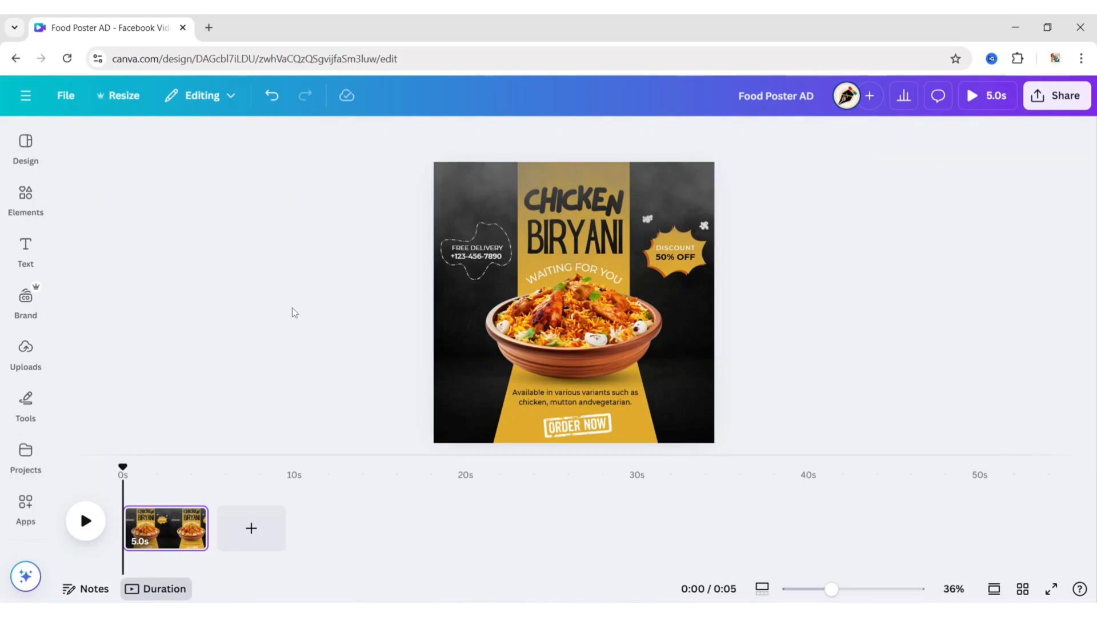
# Step: Search the elements' graphics for "curve" and add the black double-crescent graphic to the poster
pyautogui.click(40, 204)
pyautogui.click(257, 142)
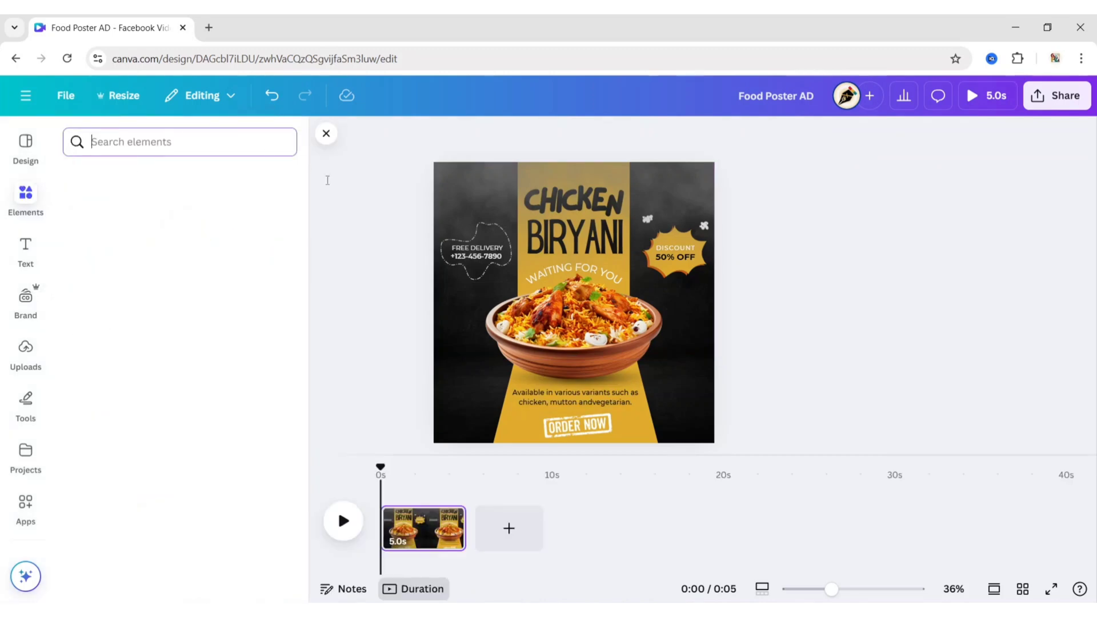
pyautogui.write('curve')
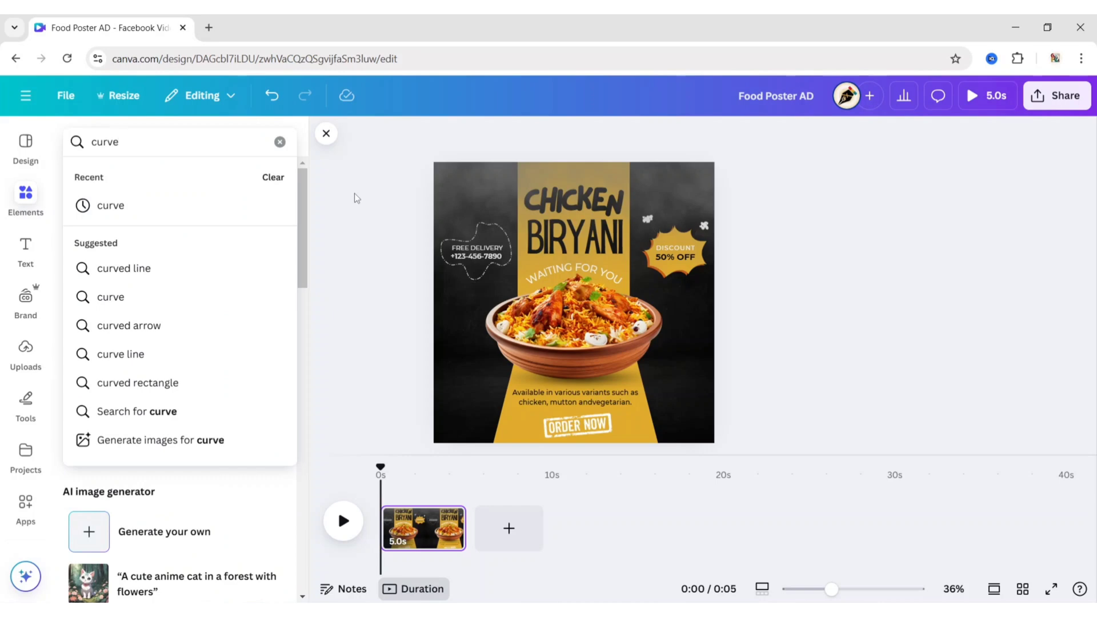
pyautogui.press('Return')
pyautogui.scroll(-15, 293, 332)
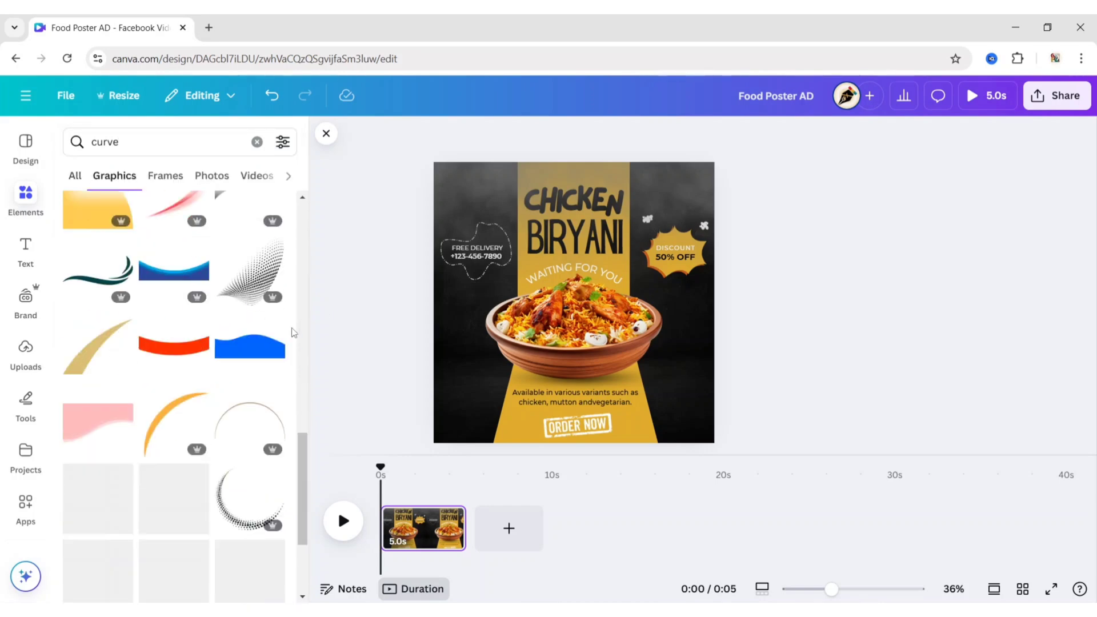
pyautogui.scroll(-12, 293, 332)
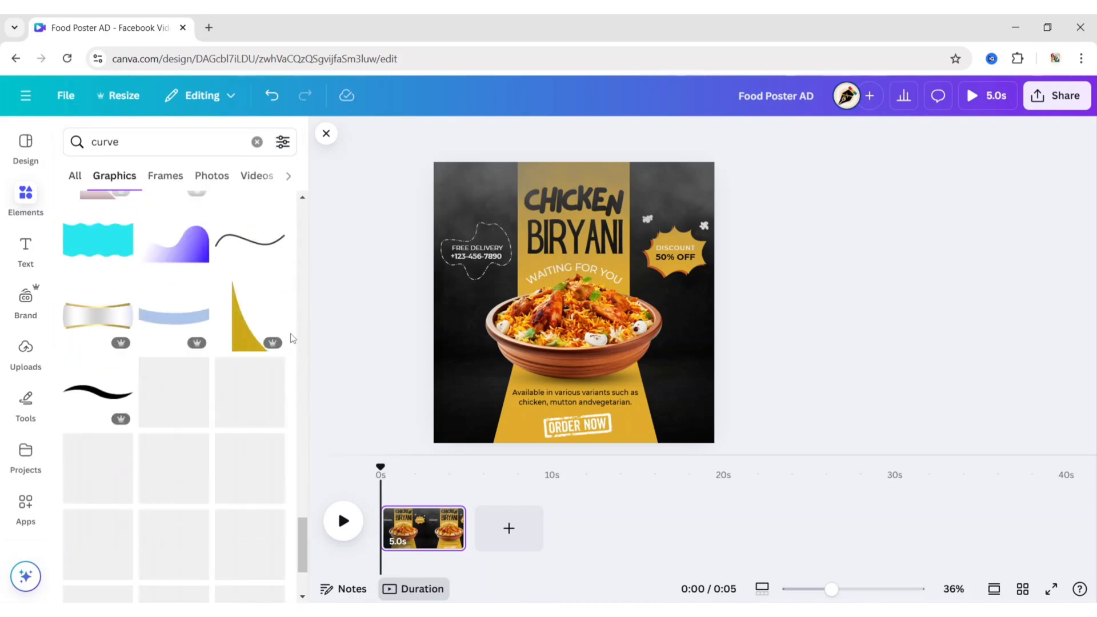
pyautogui.click(173, 439)
pyautogui.click(326, 133)
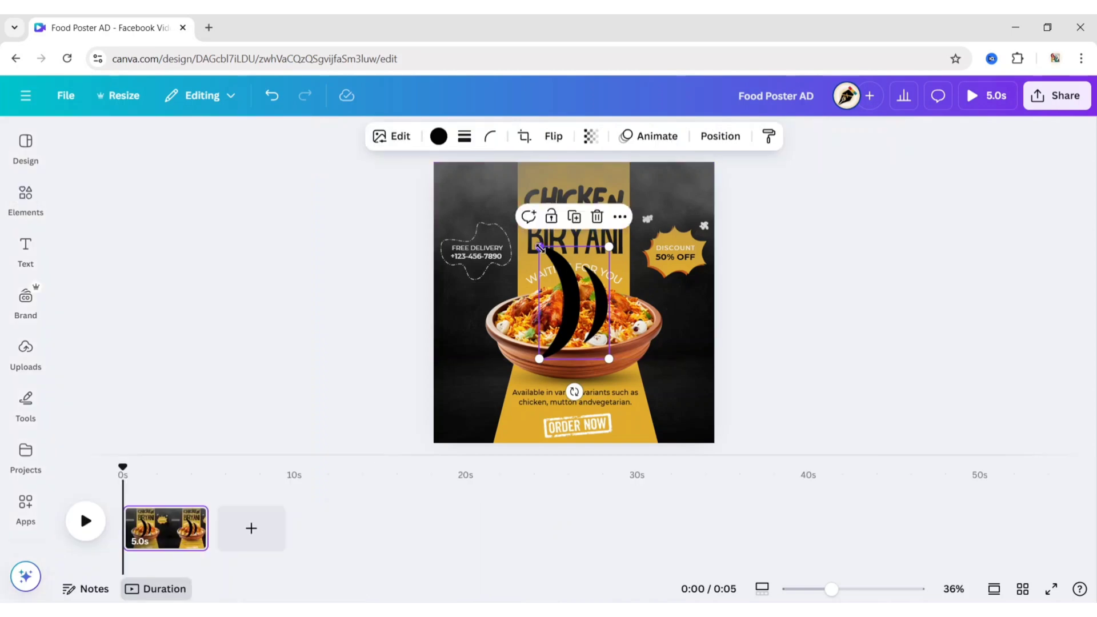
# Step: Shrink and slightly tilt the double-crescent graphic beside the bowl's right edge and recolour it white
pyautogui.moveTo(571, 297); pyautogui.dragTo(679, 326)
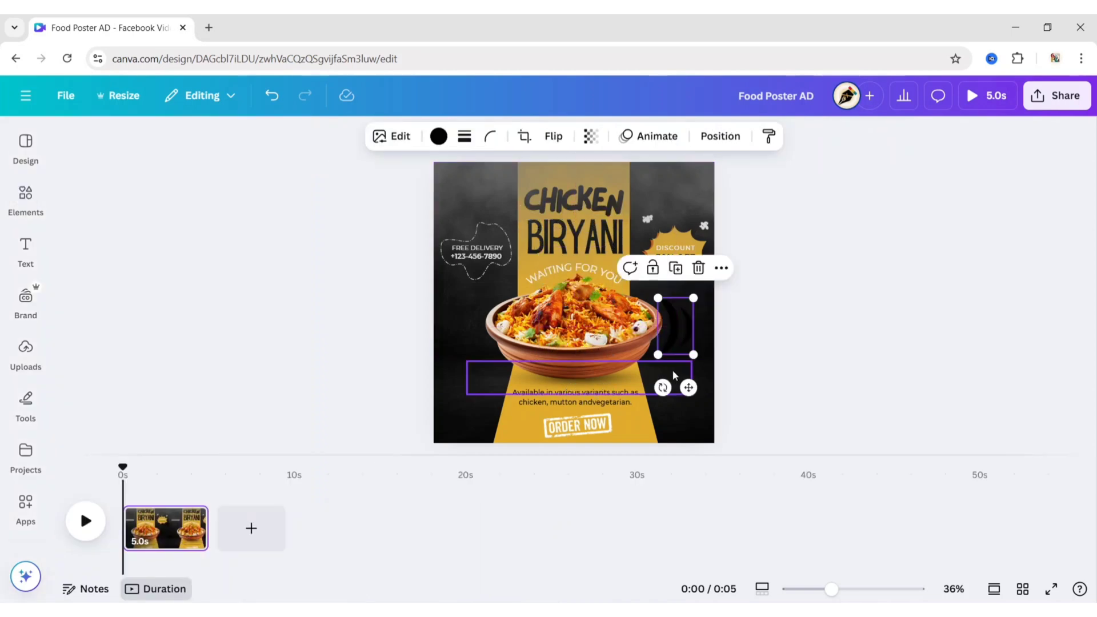
pyautogui.click(438, 137)
pyautogui.click(277, 143)
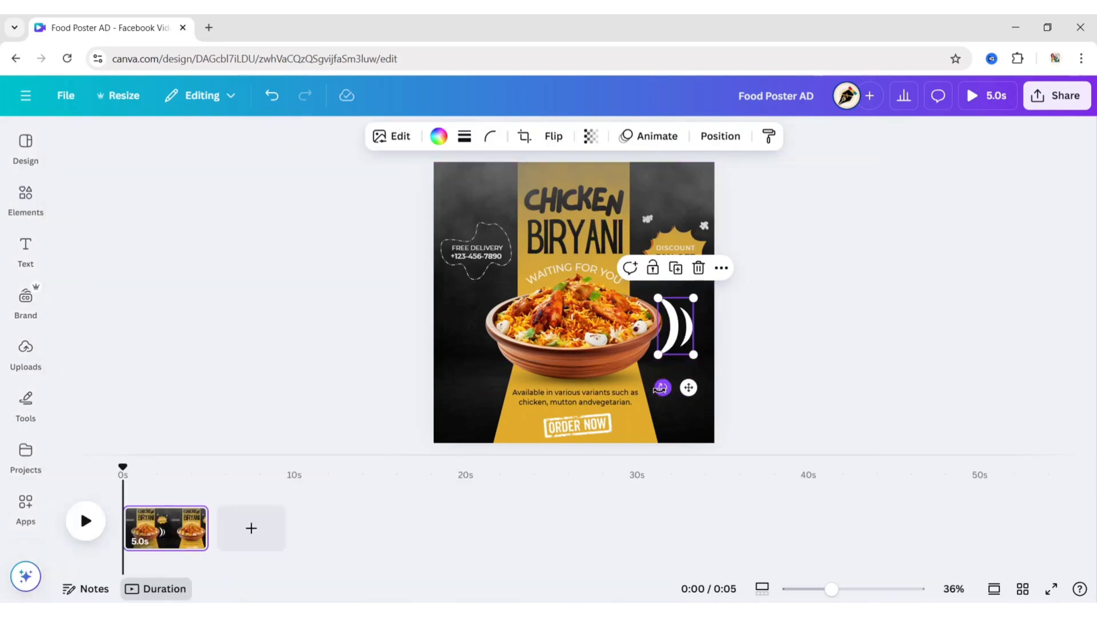
pyautogui.moveTo(663, 388); pyautogui.dragTo(659, 388)
pyautogui.moveTo(661, 296); pyautogui.dragTo(681, 341)
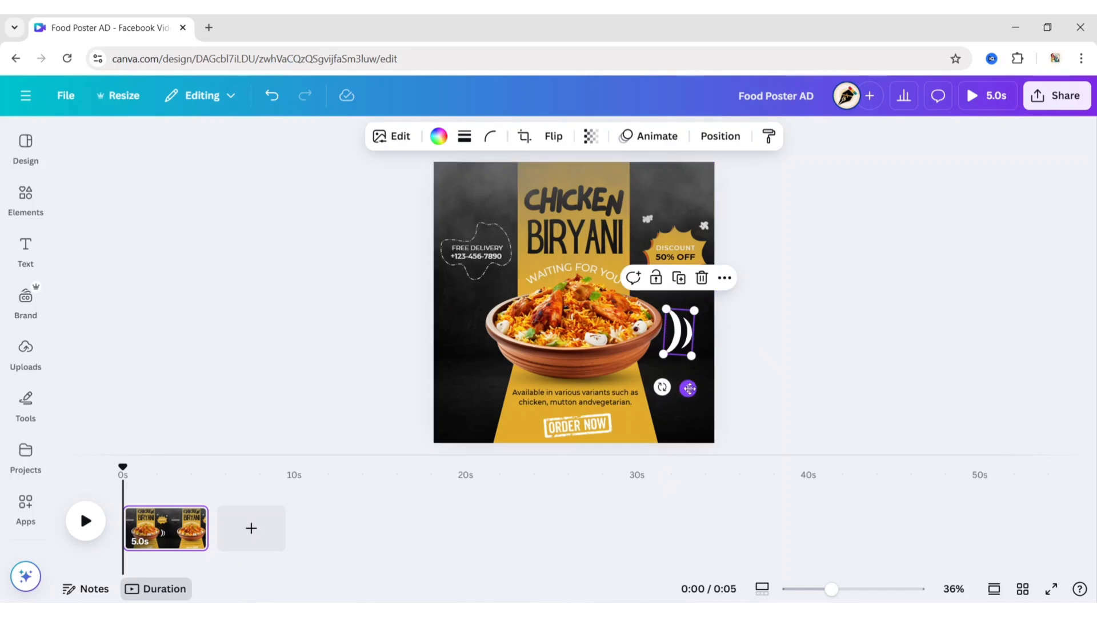
# Step: Duplicate the white crescents, place the copy beside the bowl's left edge and flip it horizontally to mirror the original
pyautogui.moveTo(688, 385); pyautogui.dragTo(478, 379)
pyautogui.click(684, 273)
pyautogui.click(554, 136)
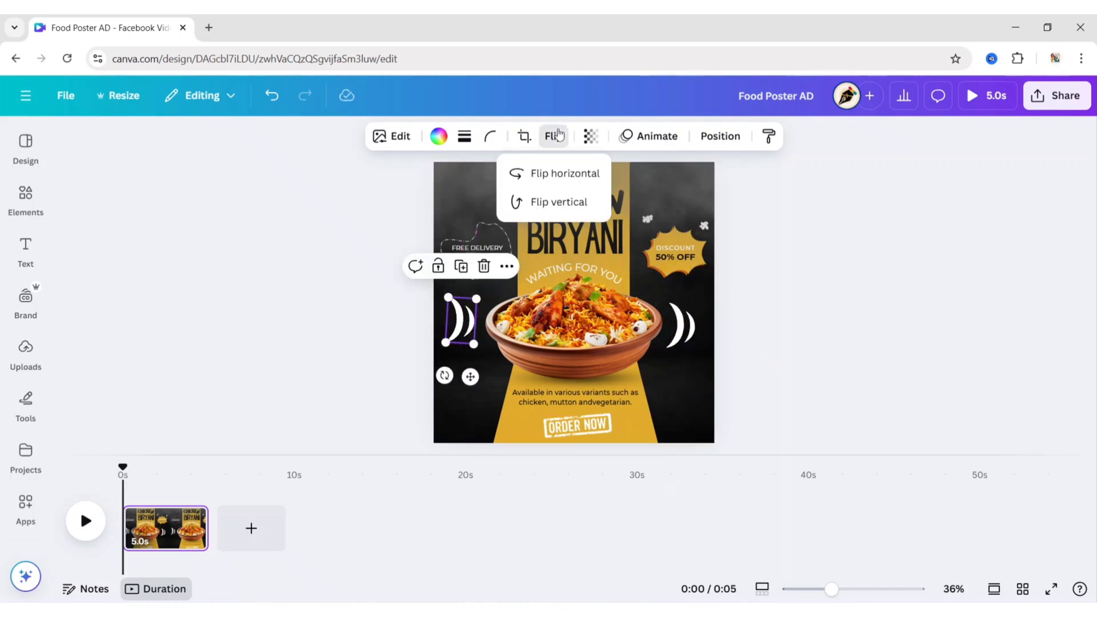
pyautogui.click(333, 346)
pyautogui.click(332, 346)
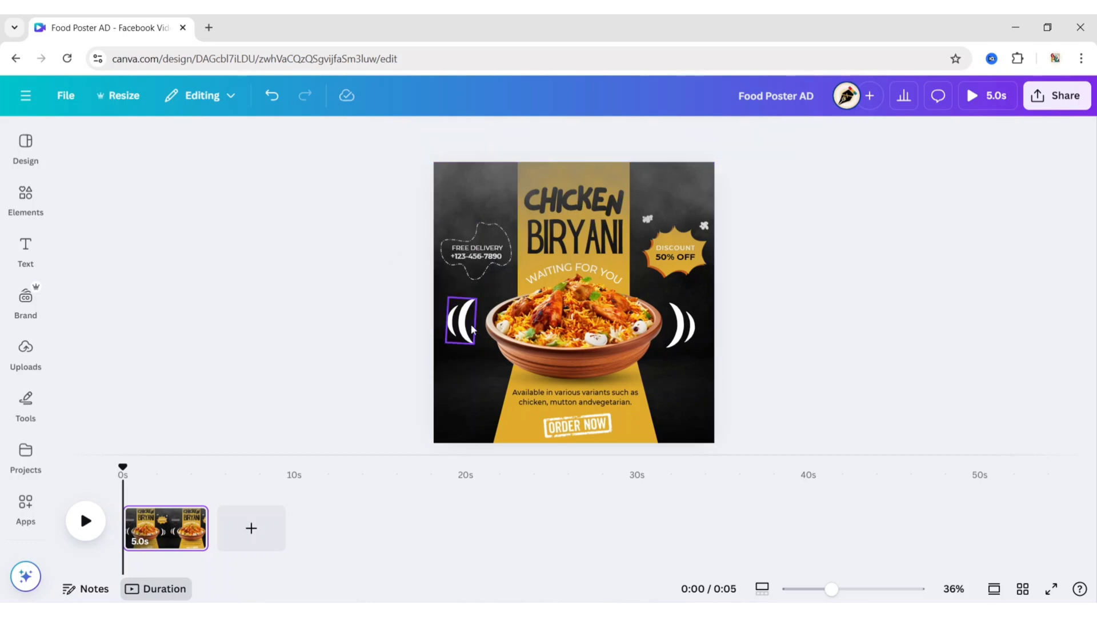
pyautogui.click(464, 326)
pyautogui.moveTo(473, 378); pyautogui.dragTo(480, 381)
pyautogui.click(854, 317)
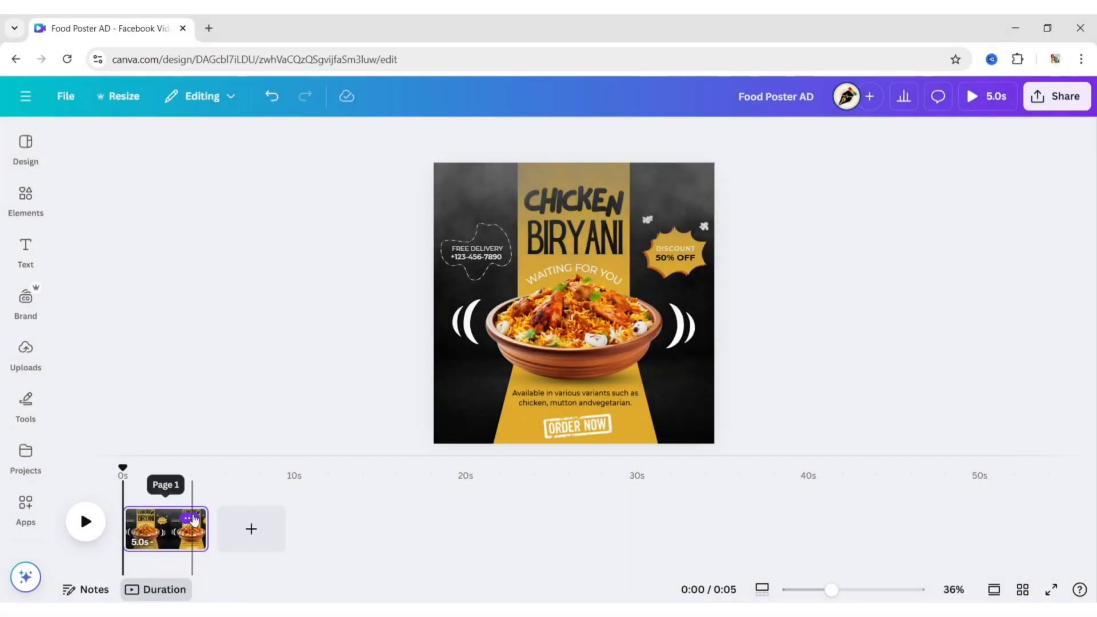
# Step: Duplicate the poster page and return to the first page
pyautogui.click(190, 518)
pyautogui.click(255, 281)
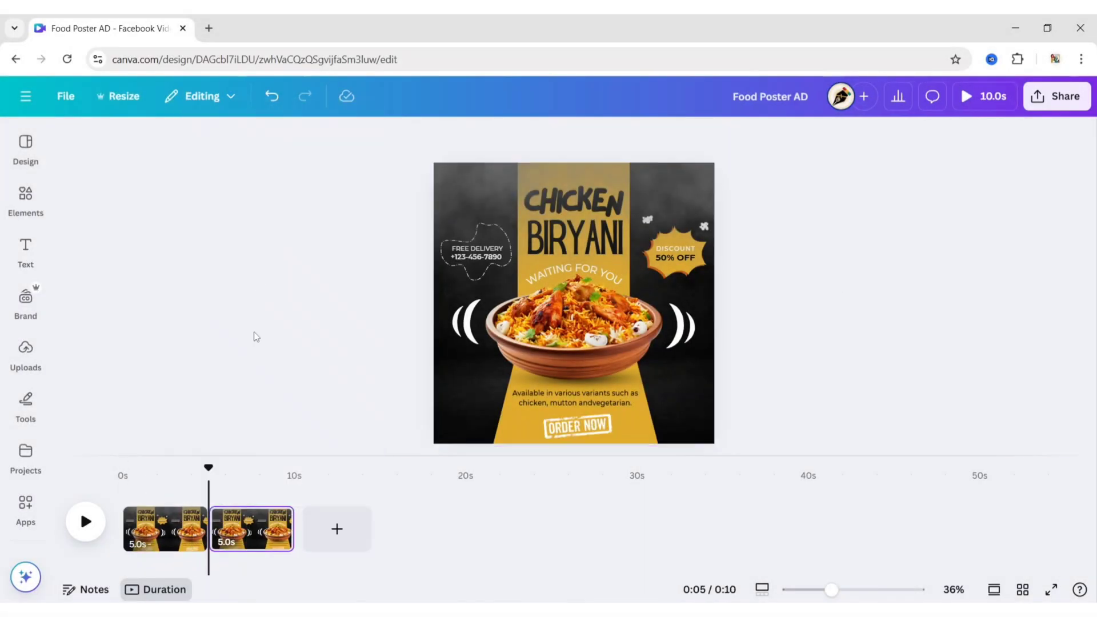
pyautogui.click(183, 518)
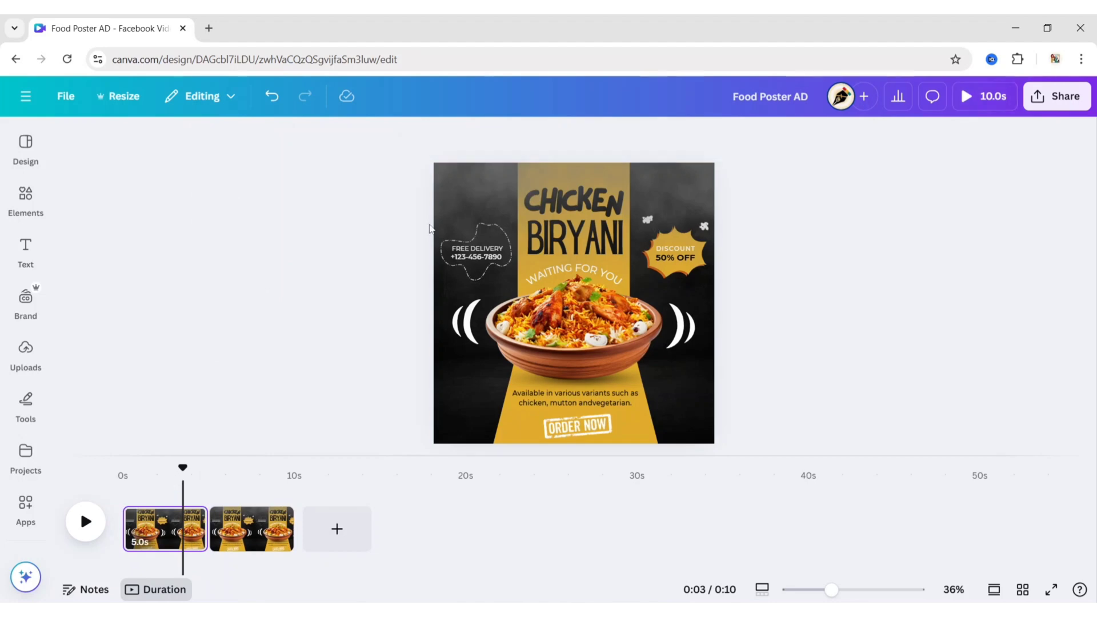
# Step: Delete the smoke overlay, both crescent graphics and the ORDER NOW stamp from the first page
pyautogui.click(485, 207)
pyautogui.click(595, 392)
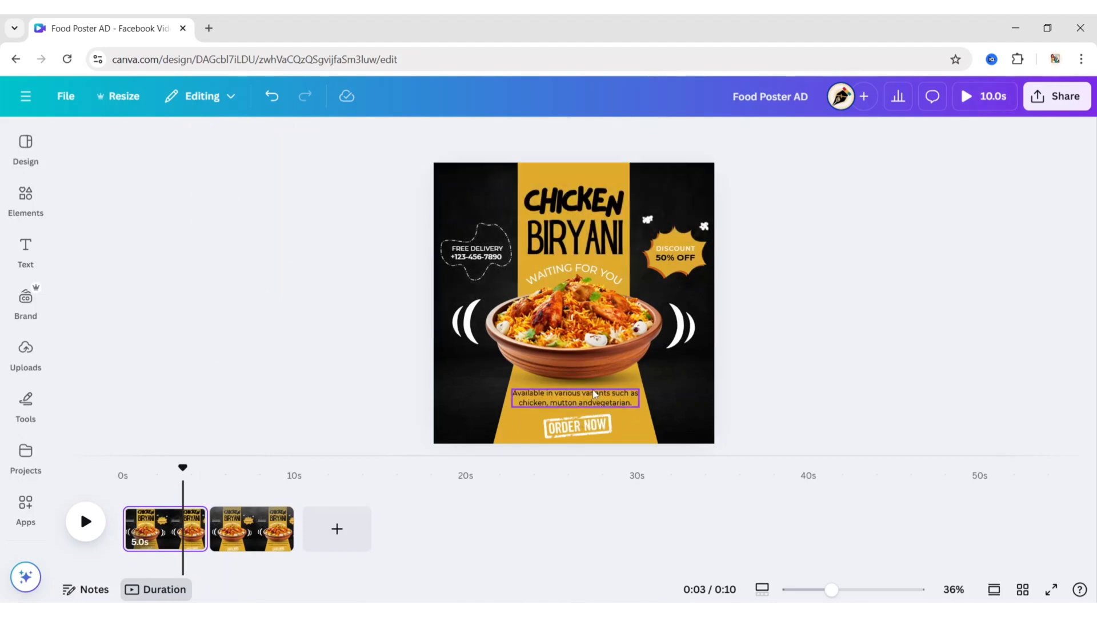
pyautogui.click(694, 312)
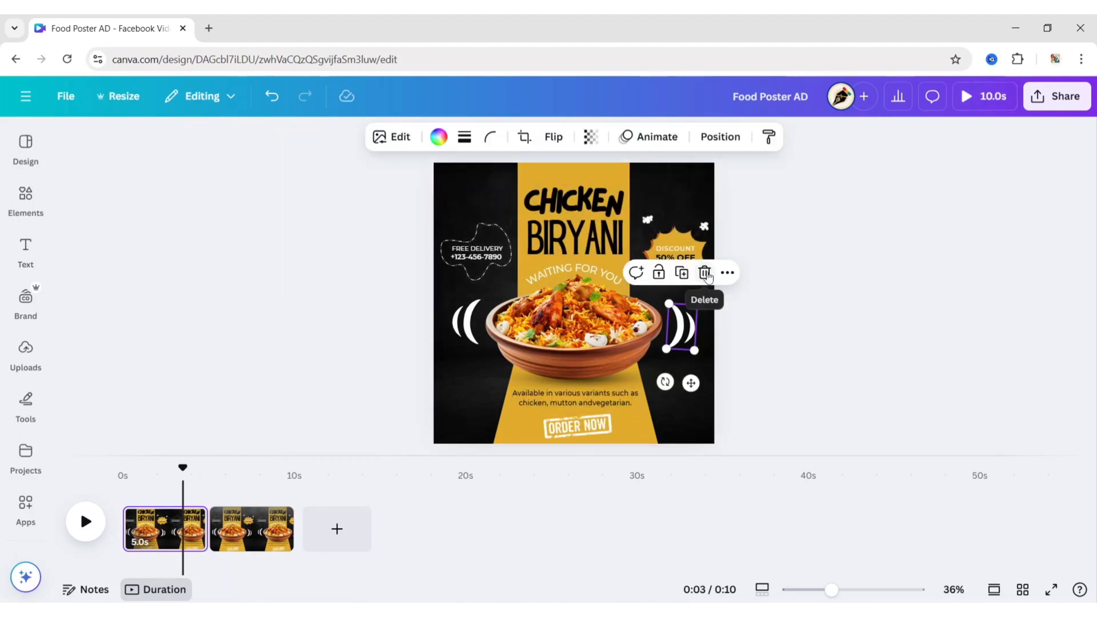
pyautogui.click(705, 273)
pyautogui.click(466, 323)
pyautogui.click(485, 265)
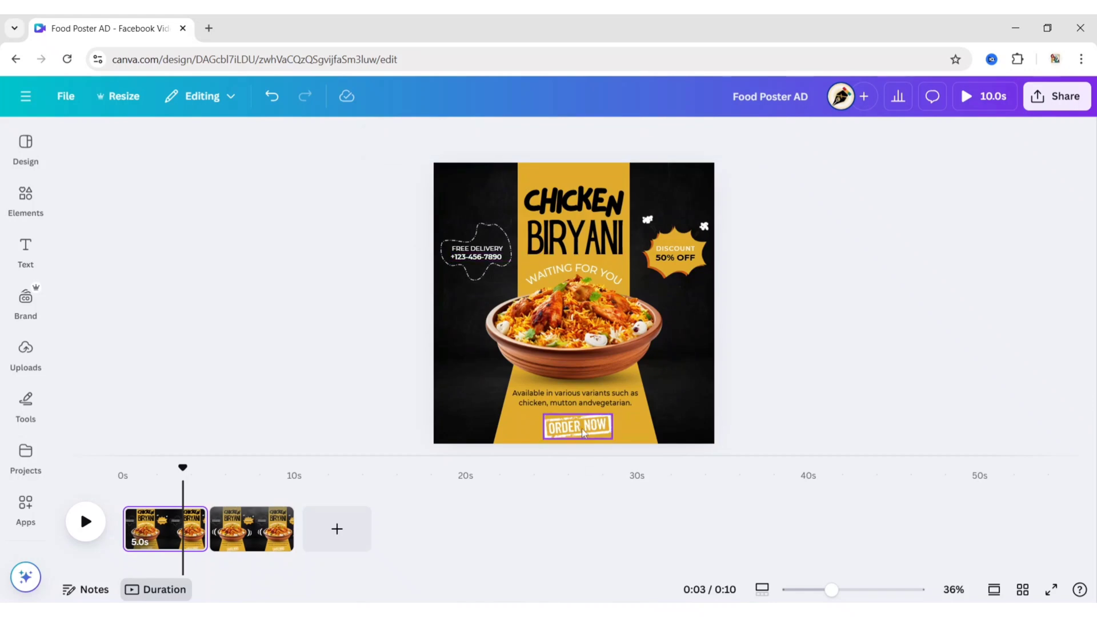
pyautogui.click(582, 429)
pyautogui.click(599, 383)
# Step: Apply the Burst text animation, on enter only, to the CHICKEN and BIRYANI headings together
pyautogui.click(622, 214)
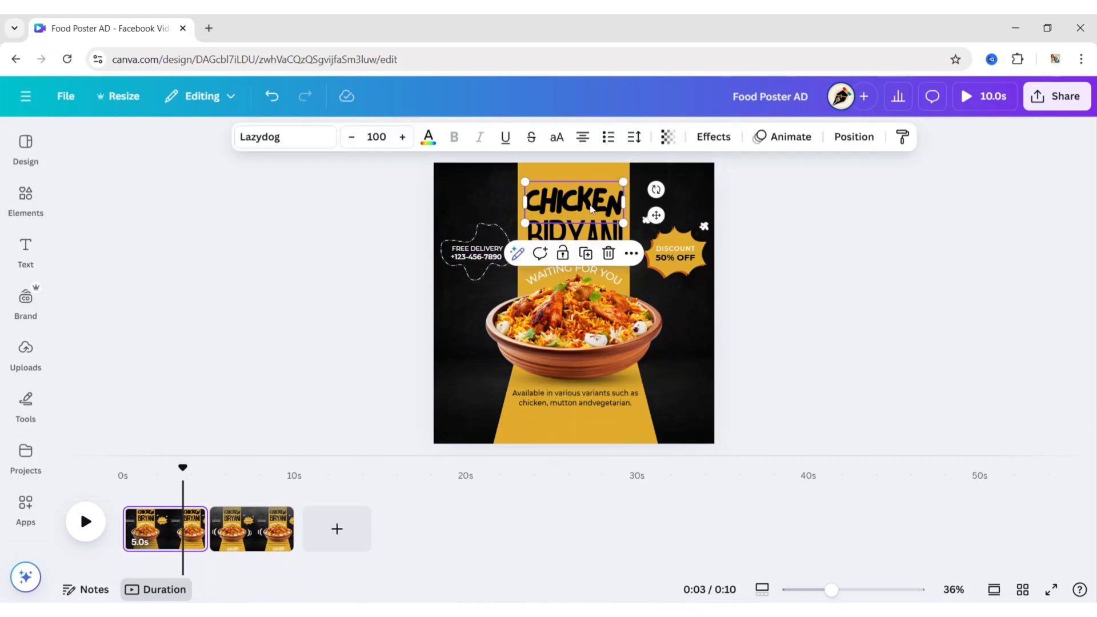
pyautogui.keyDown('shift'); pyautogui.click(595, 235); pyautogui.keyUp('shift')
pyautogui.click(783, 143)
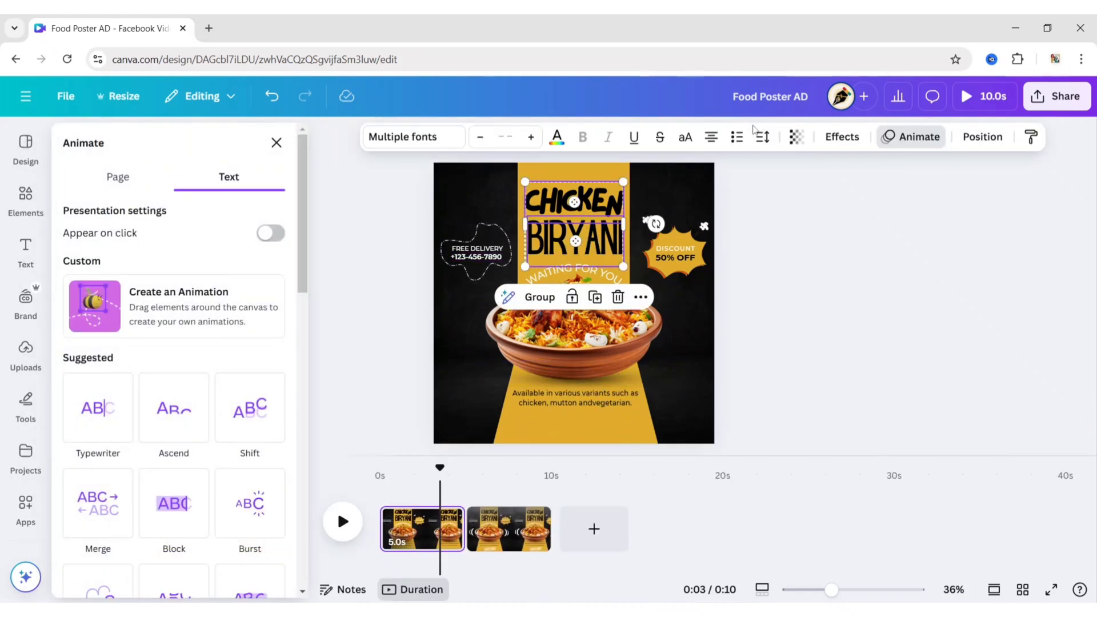
pyautogui.click(250, 503)
pyautogui.click(152, 523)
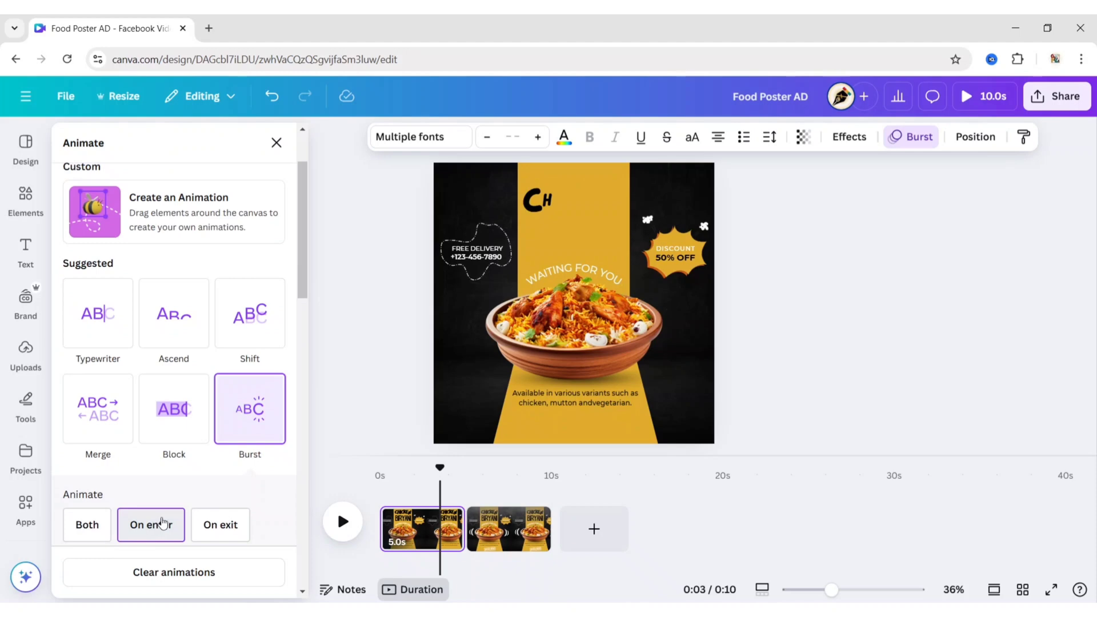
pyautogui.click(277, 143)
# Step: Apply the Ascend animation, on enter only, to the text lines of the free-delivery and discount badges
pyautogui.click(472, 251)
pyautogui.keyDown('shift'); pyautogui.click(483, 260); pyautogui.keyUp('shift')
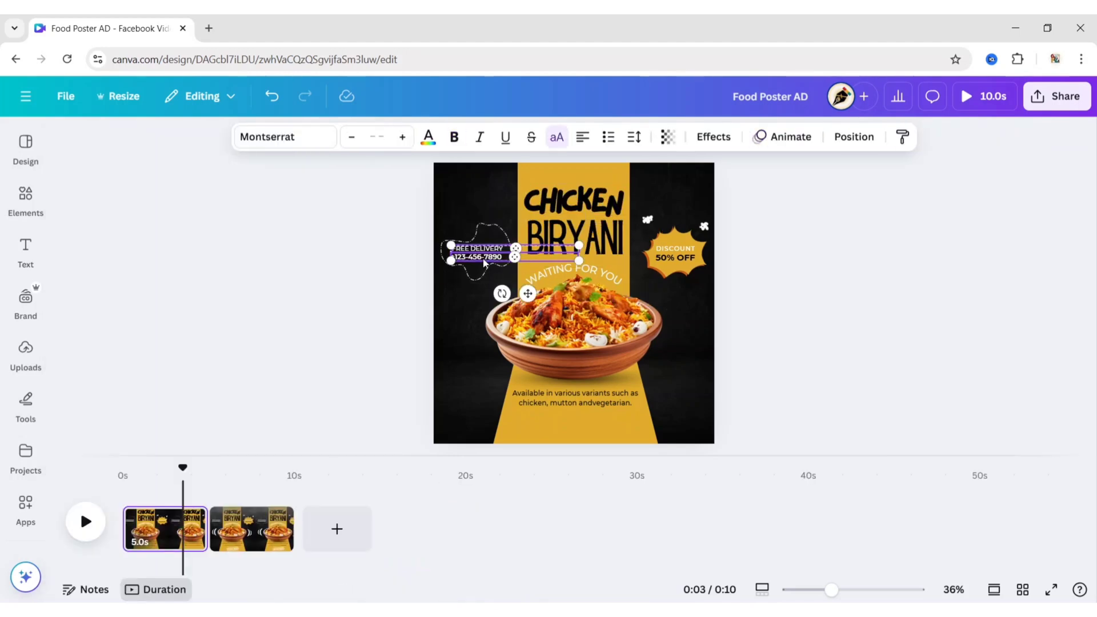
pyautogui.keyDown('shift'); pyautogui.click(683, 253); pyautogui.keyUp('shift')
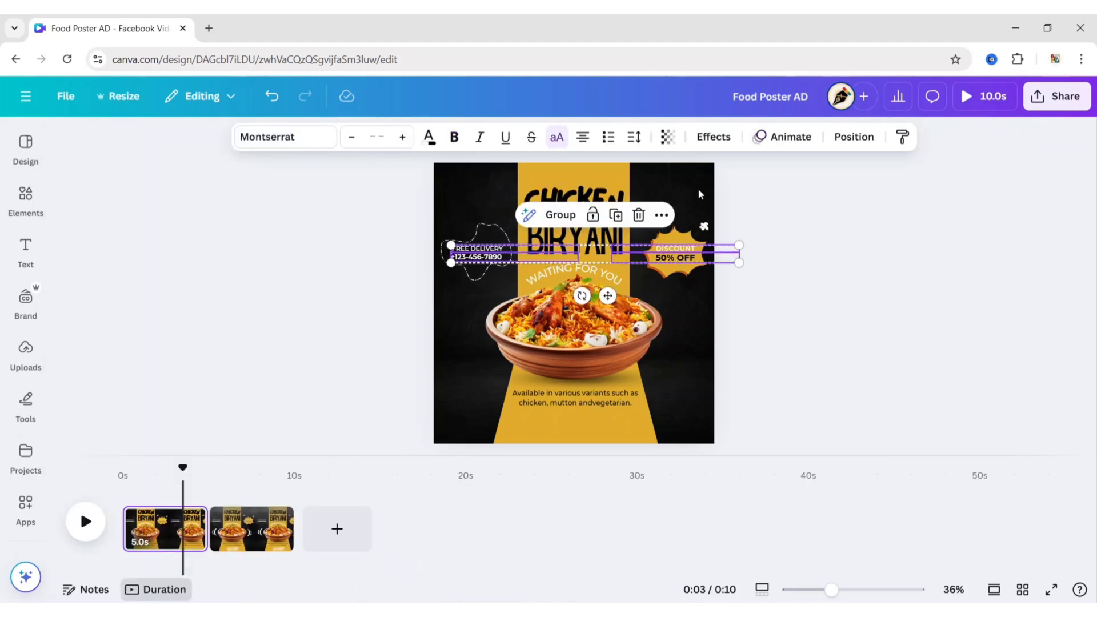
pyautogui.click(800, 139)
pyautogui.click(174, 407)
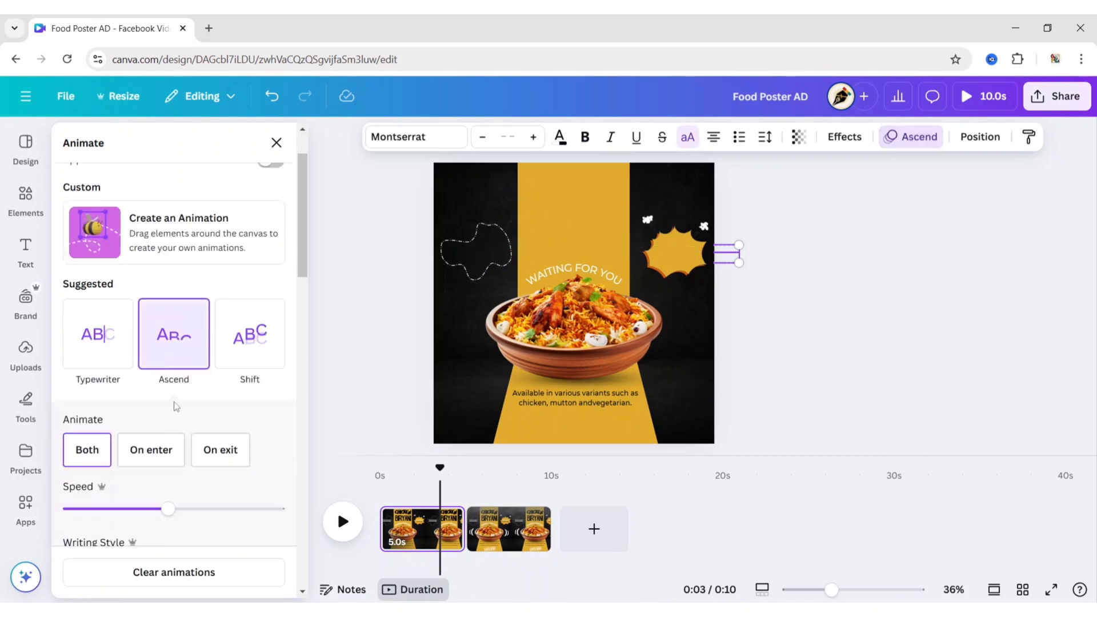
pyautogui.scroll(-2, 165, 394)
pyautogui.click(156, 371)
pyautogui.click(277, 143)
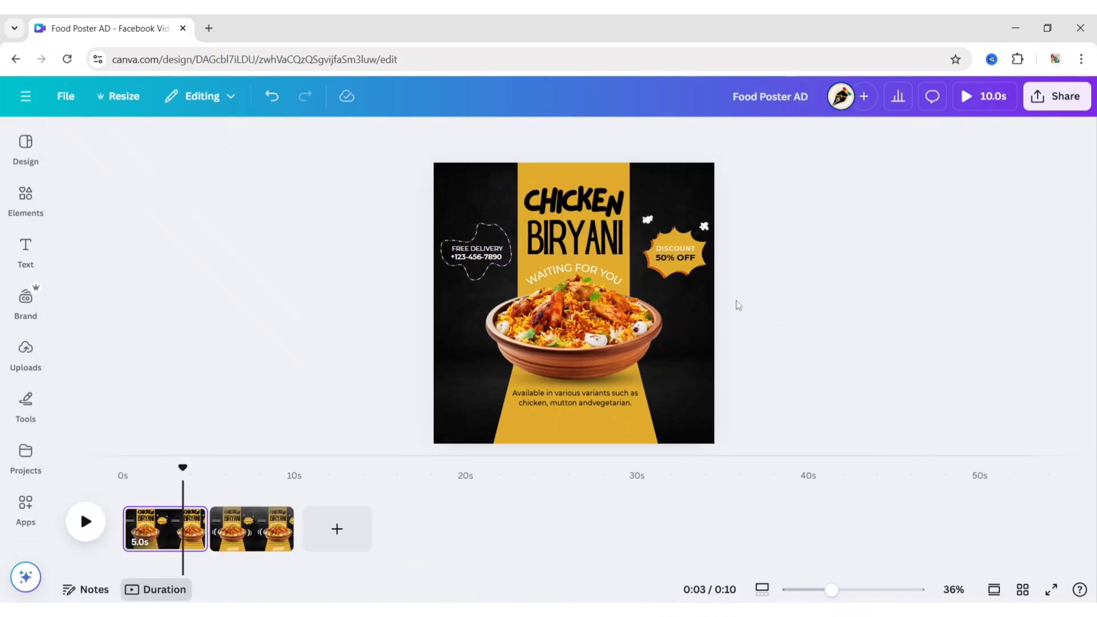
# Step: Apply the Typewriter animation to the curved WAITING FOR YOU tagline and to the description below the bowl
pyautogui.click(607, 278)
pyautogui.click(792, 138)
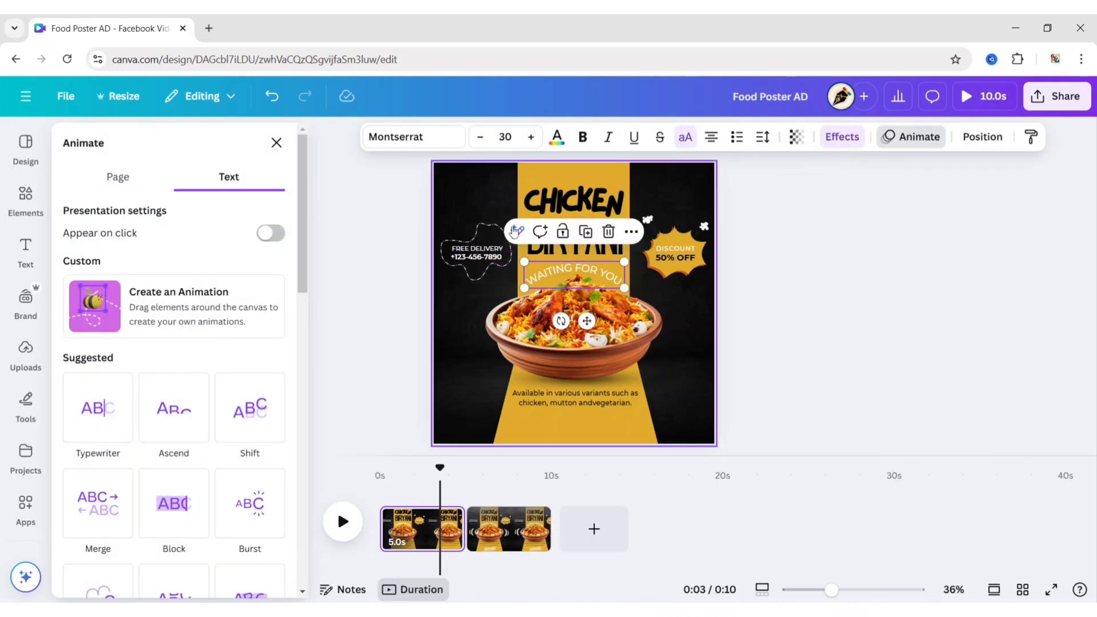
pyautogui.click(114, 421)
pyautogui.click(607, 402)
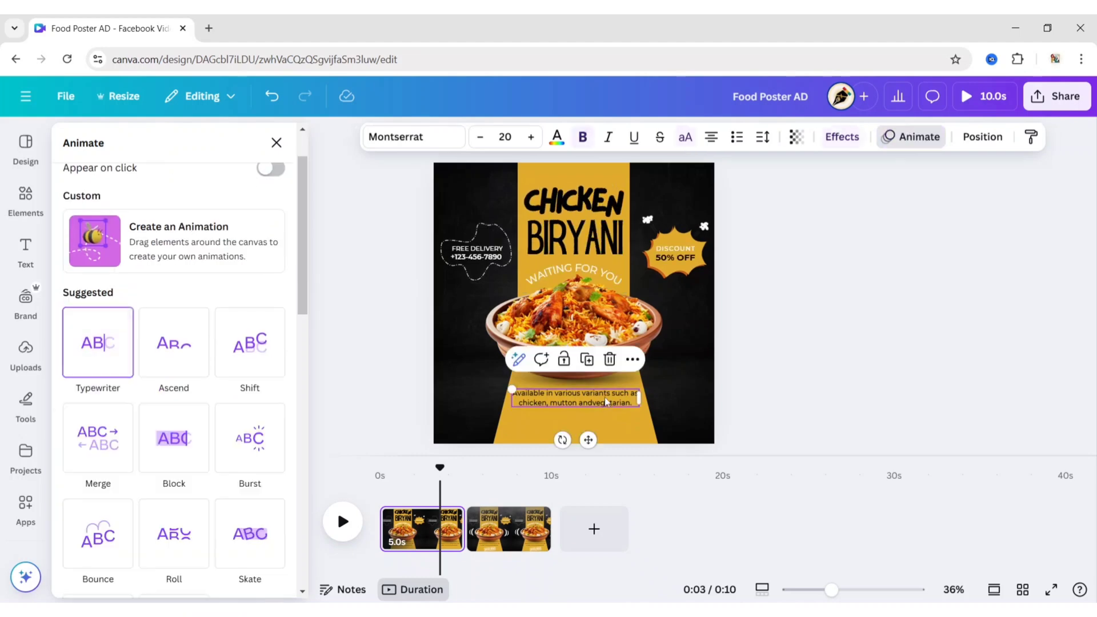
pyautogui.click(104, 346)
pyautogui.click(377, 266)
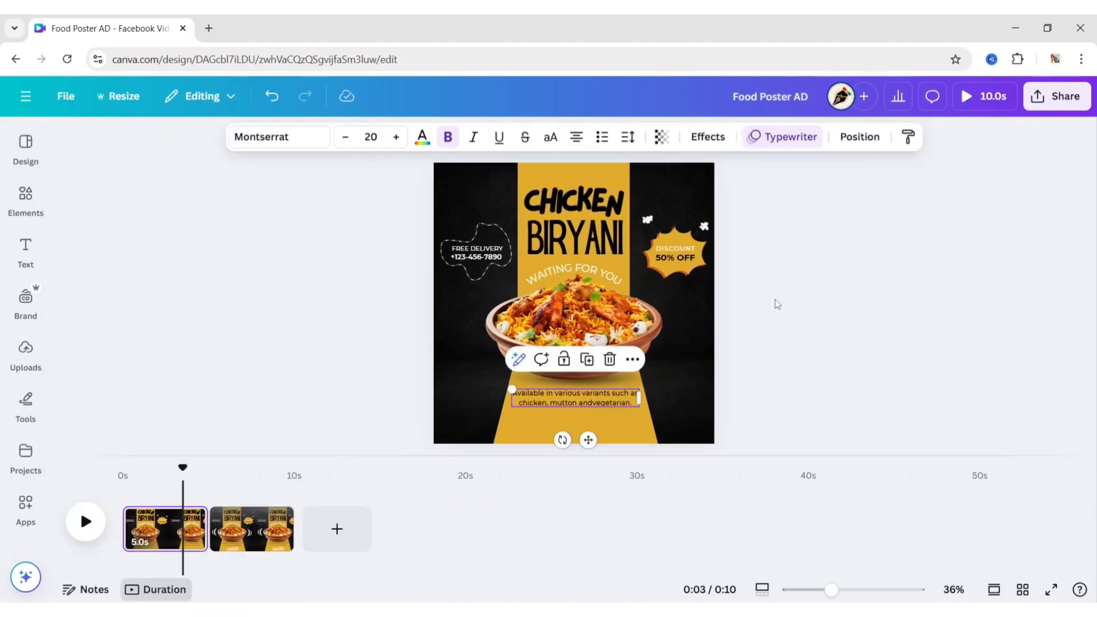
# Step: Apply the Neon animation, on enter only, to the dashed outline shape of the free-delivery badge
pyautogui.click(805, 299)
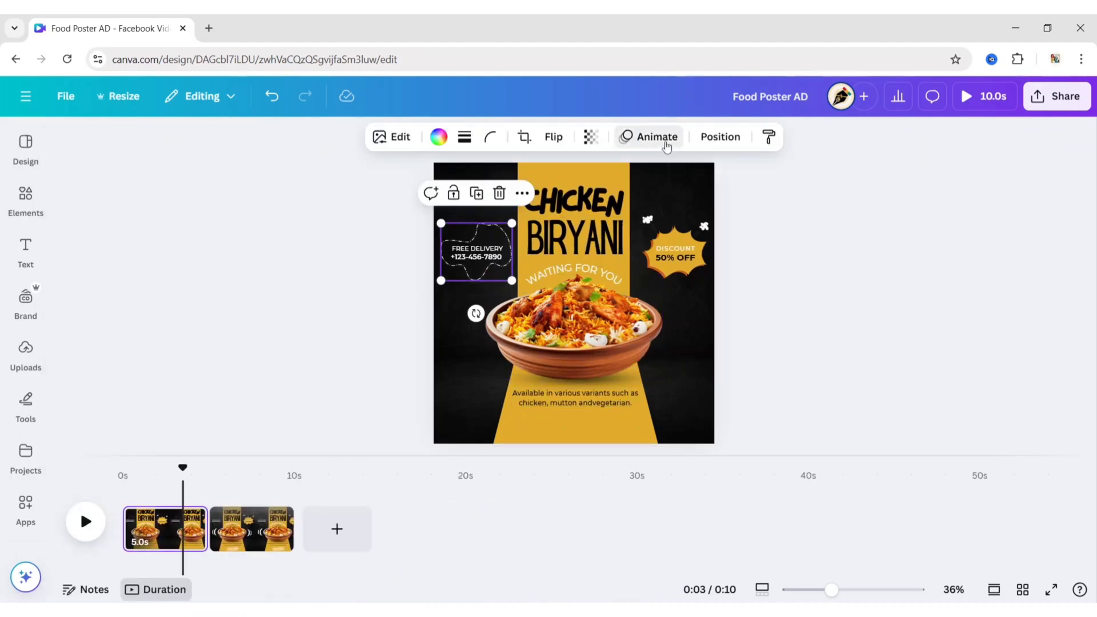
pyautogui.click(658, 137)
pyautogui.scroll(-5, 302, 285)
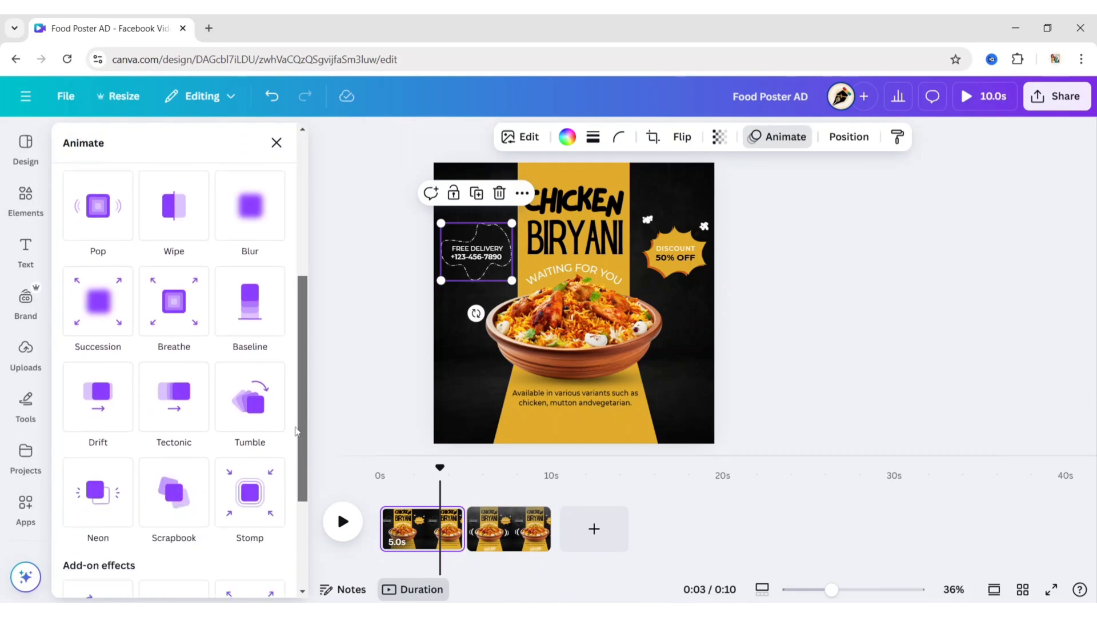
pyautogui.click(79, 474)
pyautogui.click(151, 525)
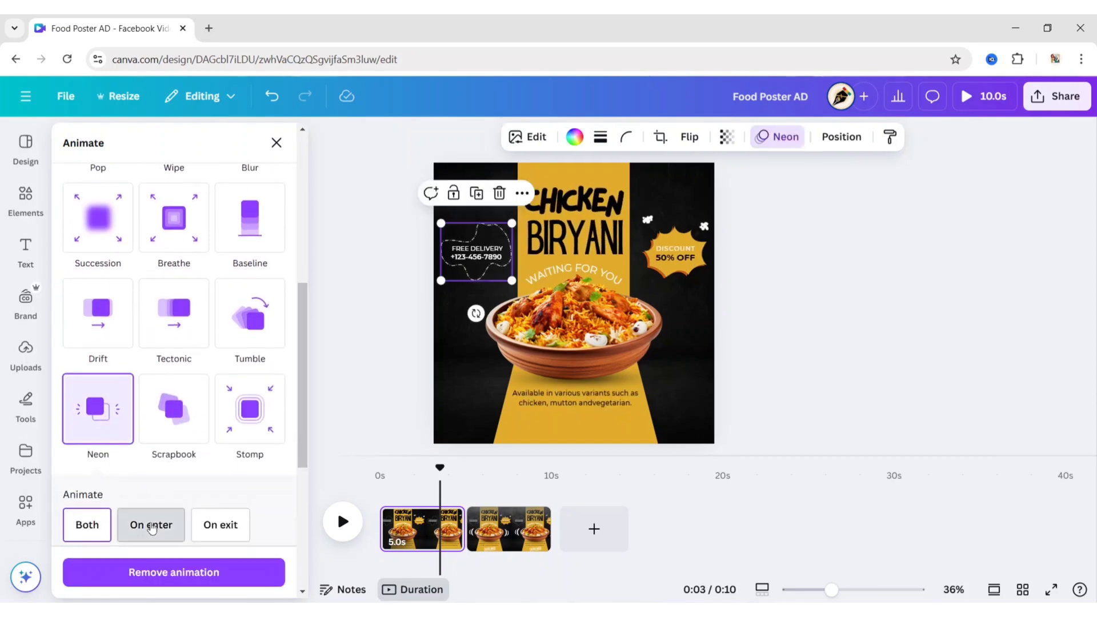
# Step: Apply the Pop animation, on enter only, to the yellow discount badge shape
pyautogui.click(680, 269)
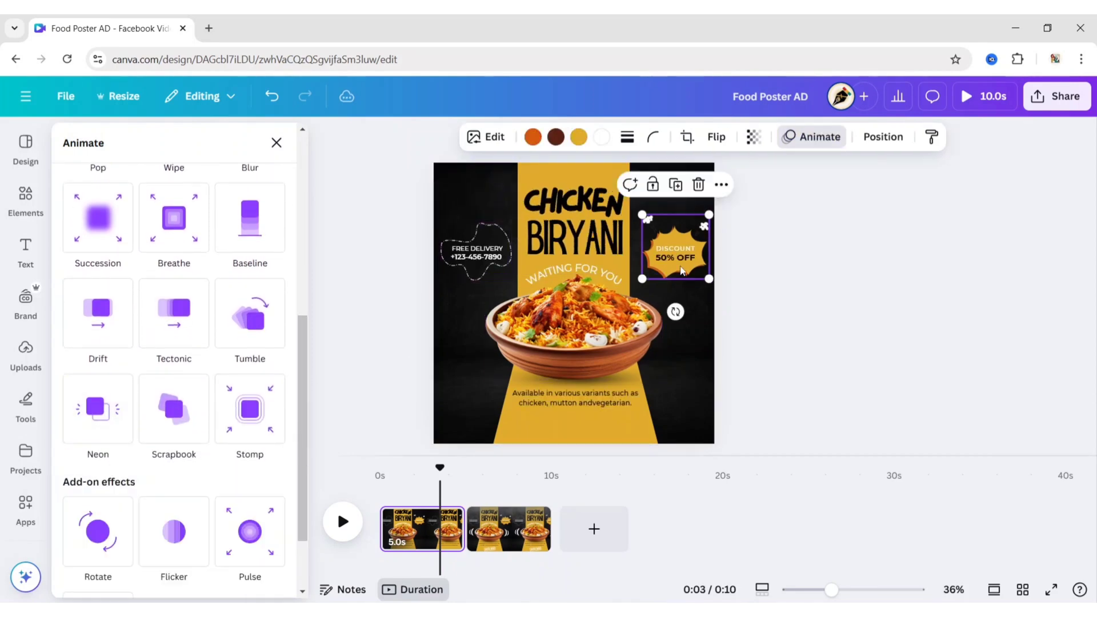
pyautogui.moveTo(304, 391); pyautogui.dragTo(301, 283)
pyautogui.click(105, 350)
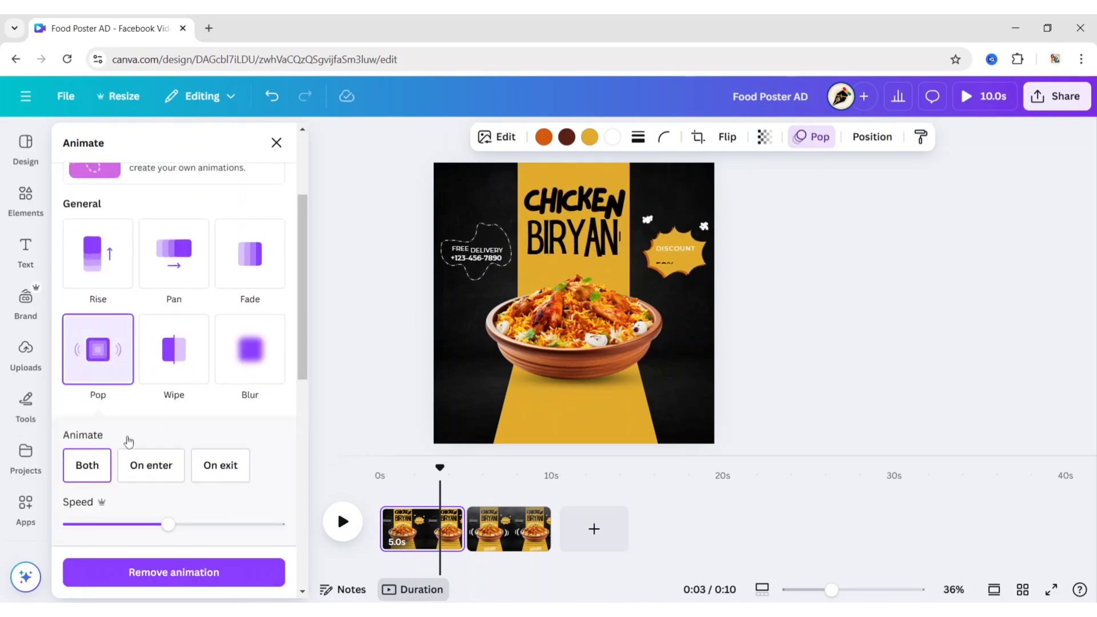
pyautogui.click(151, 465)
pyautogui.click(277, 142)
pyautogui.click(813, 316)
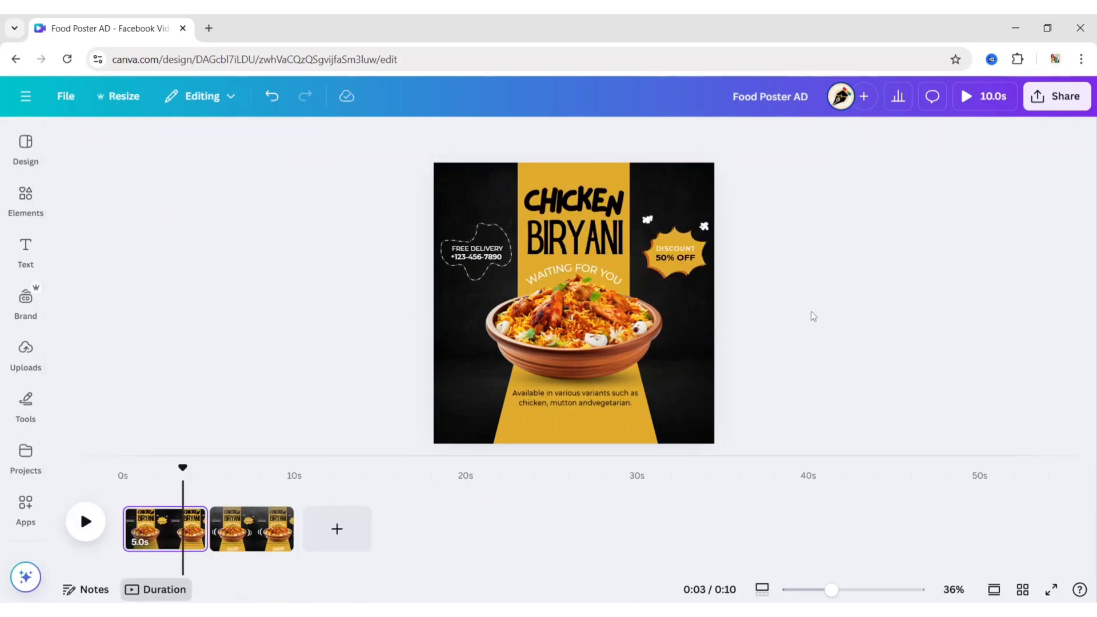
# Step: Apply the Scrapbook animation to the biryani bowl photo
pyautogui.click(602, 336)
pyautogui.click(693, 137)
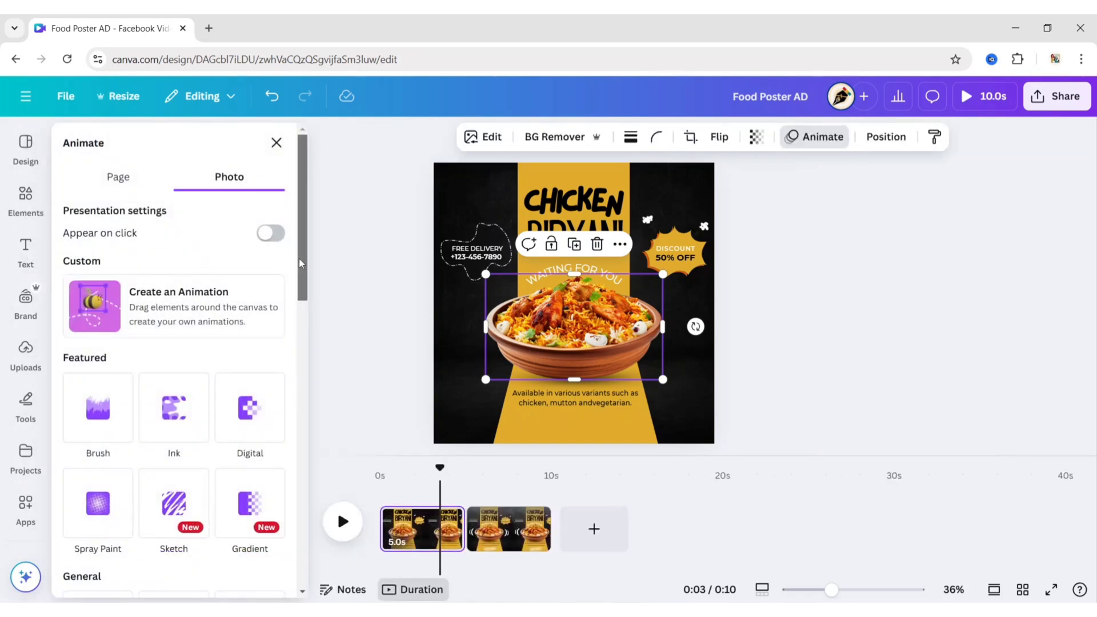
pyautogui.moveTo(300, 259); pyautogui.dragTo(309, 457)
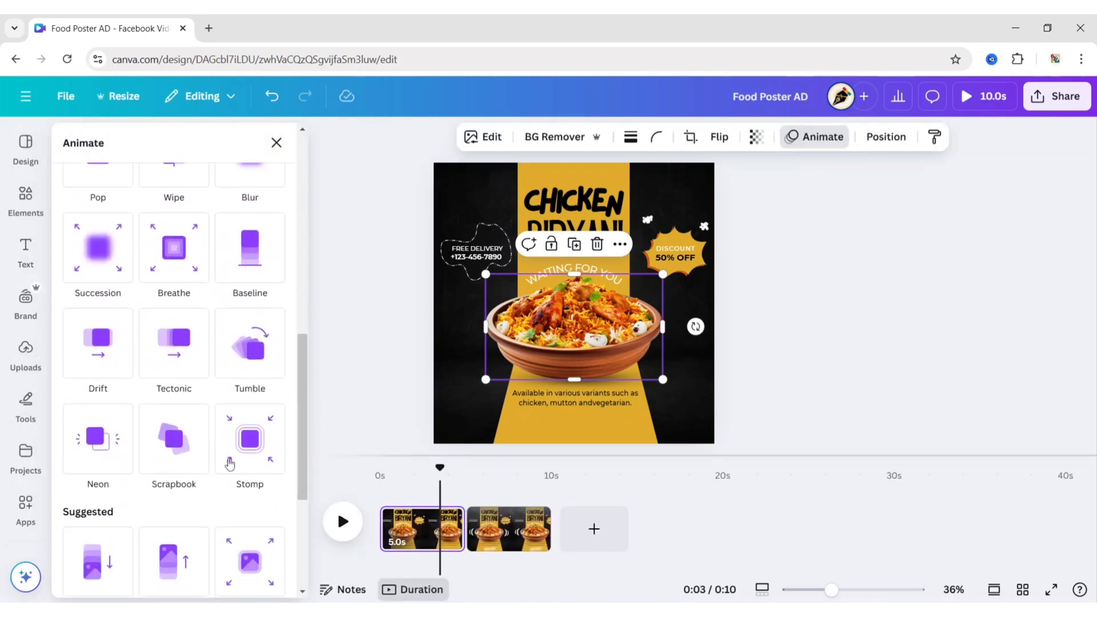
pyautogui.click(181, 442)
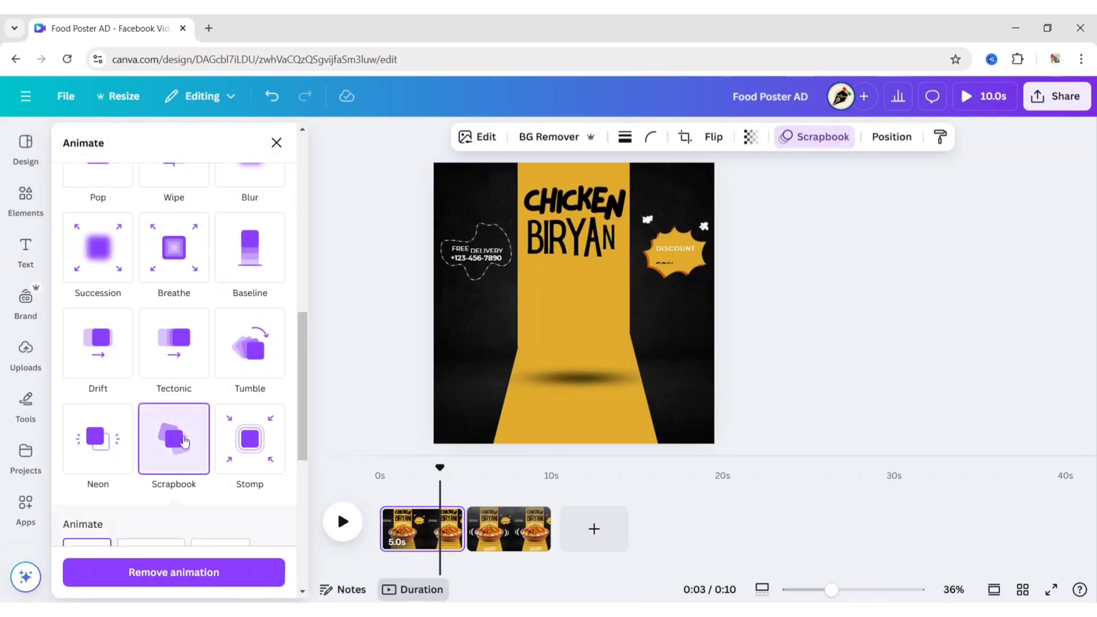
# Step: Apply the Blur animation to the shadow beneath the biryani bowl
pyautogui.click(631, 382)
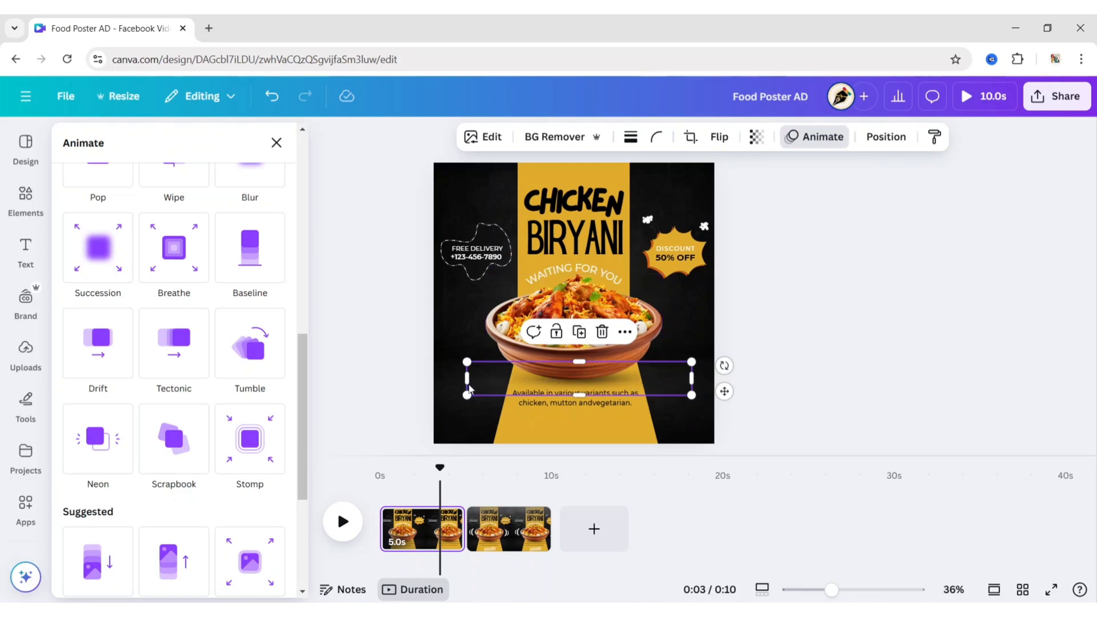
pyautogui.scroll(5, 305, 320)
pyautogui.click(260, 366)
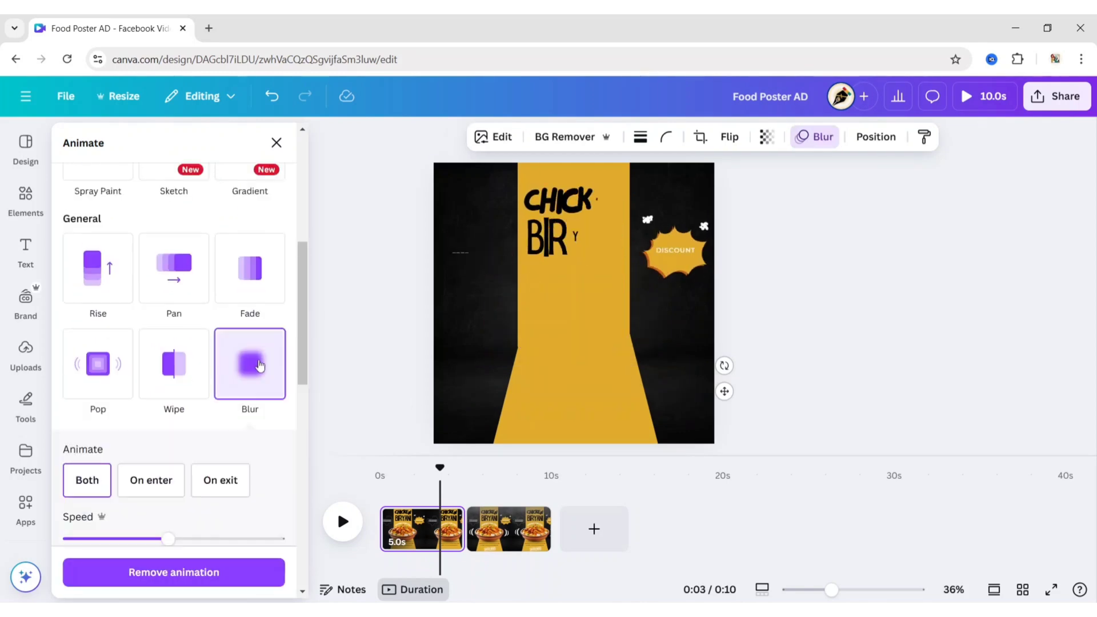
pyautogui.click(277, 143)
pyautogui.click(777, 258)
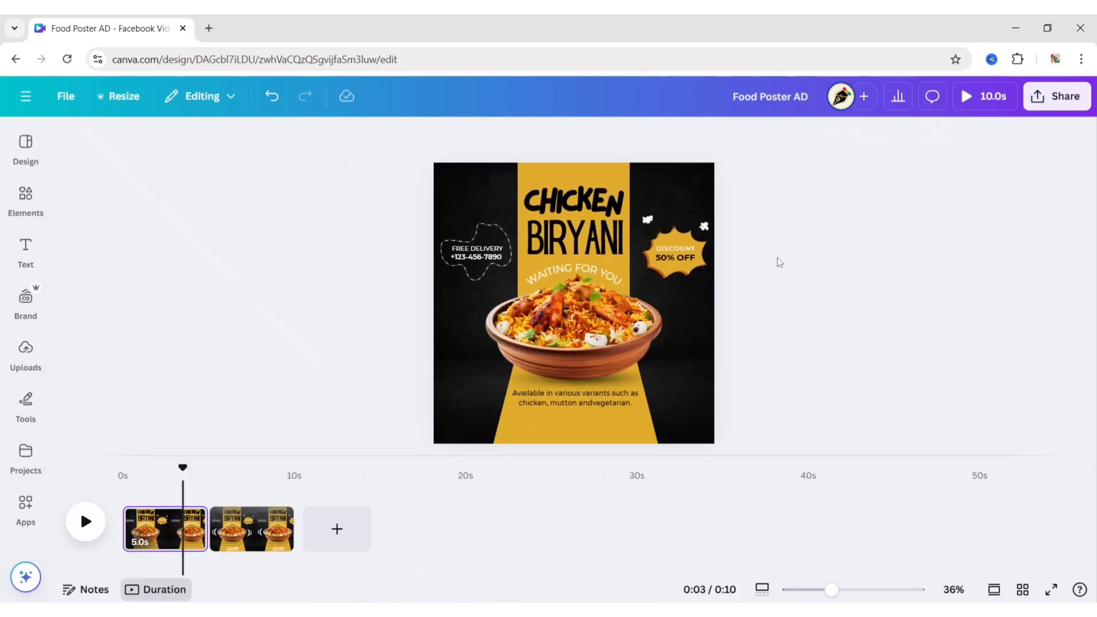
# Step: Apply the Wipe animation, on enter only and in the upward direction, to the yellow vertical strip behind the headings
pyautogui.click(560, 166)
pyautogui.click(819, 137)
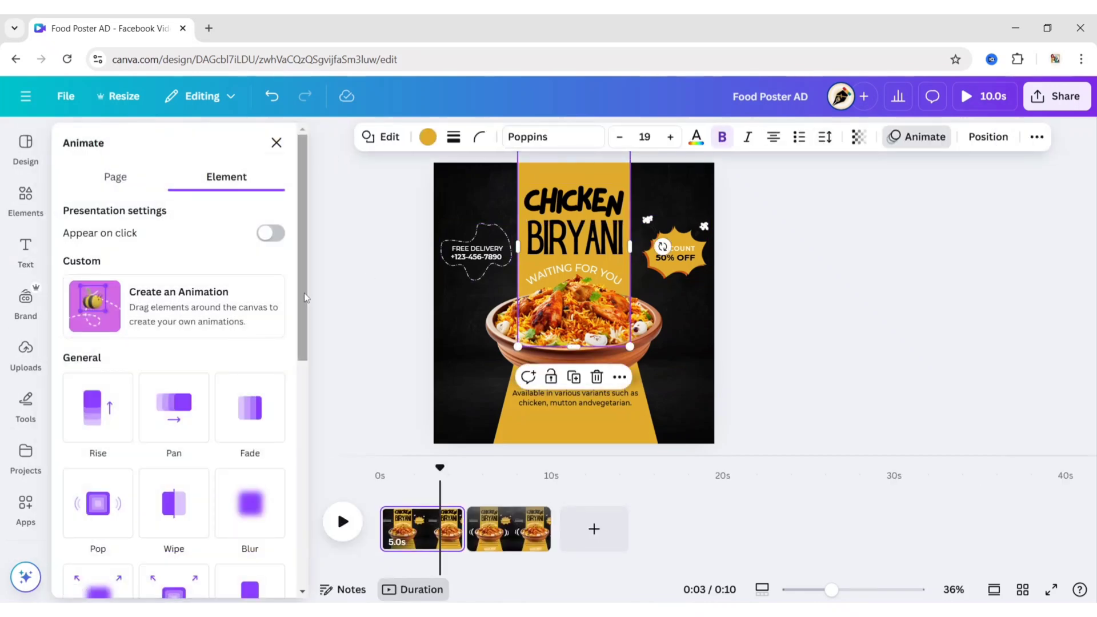
pyautogui.scroll(-3, 176, 364)
pyautogui.click(176, 364)
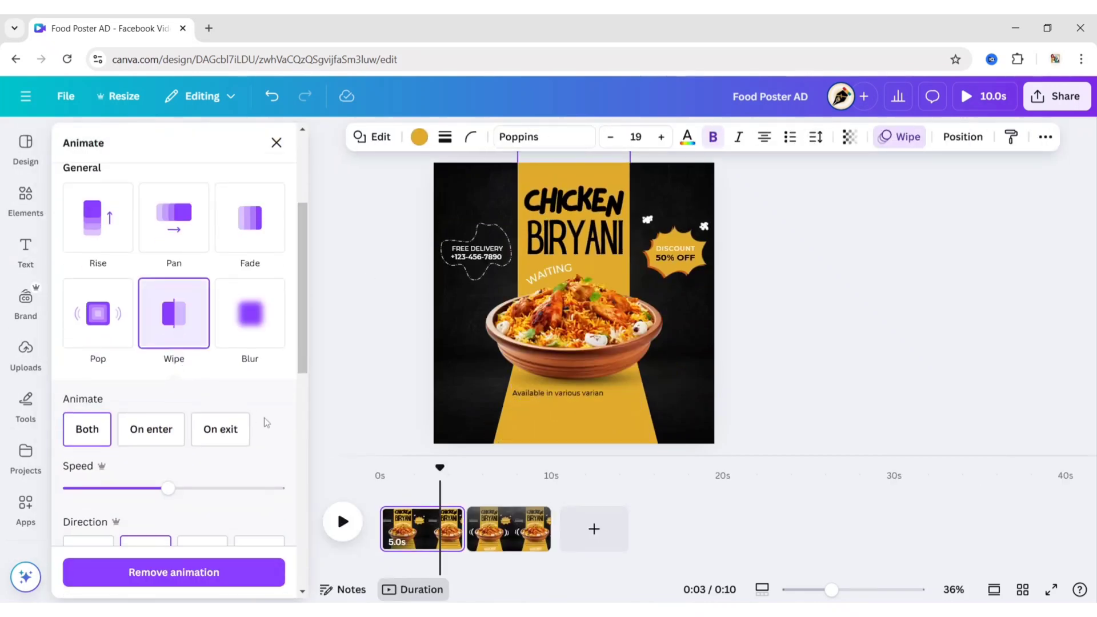
pyautogui.scroll(-2, 175, 361)
pyautogui.click(137, 360)
pyautogui.click(202, 480)
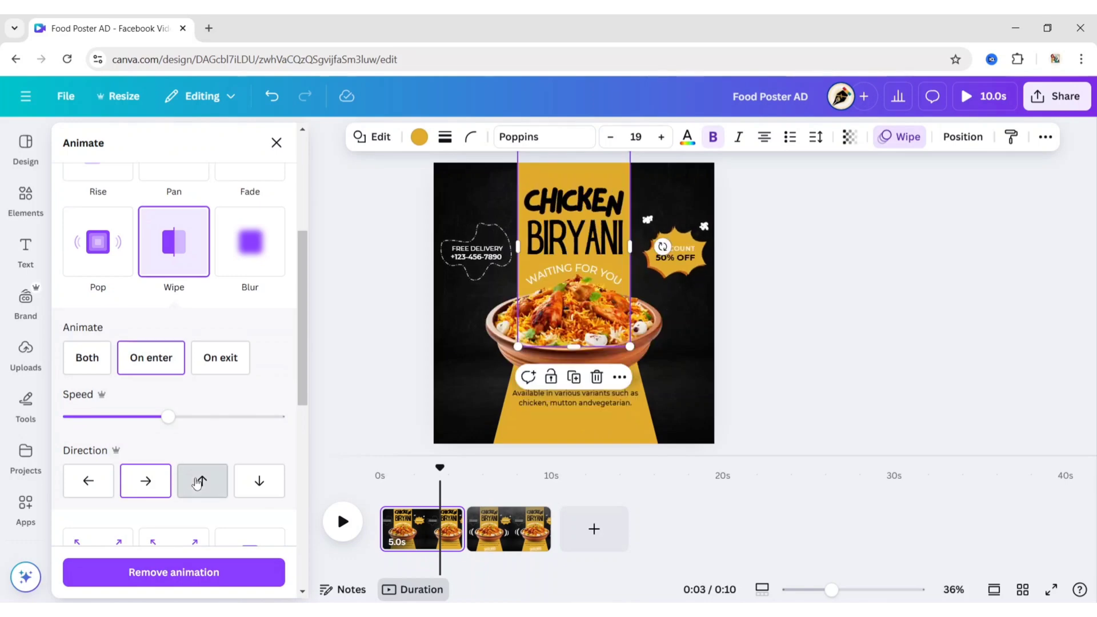
# Step: Apply the Wipe animation with the leftward direction and a slightly lower speed to the yellow trapezoid below the bowl
pyautogui.click(505, 427)
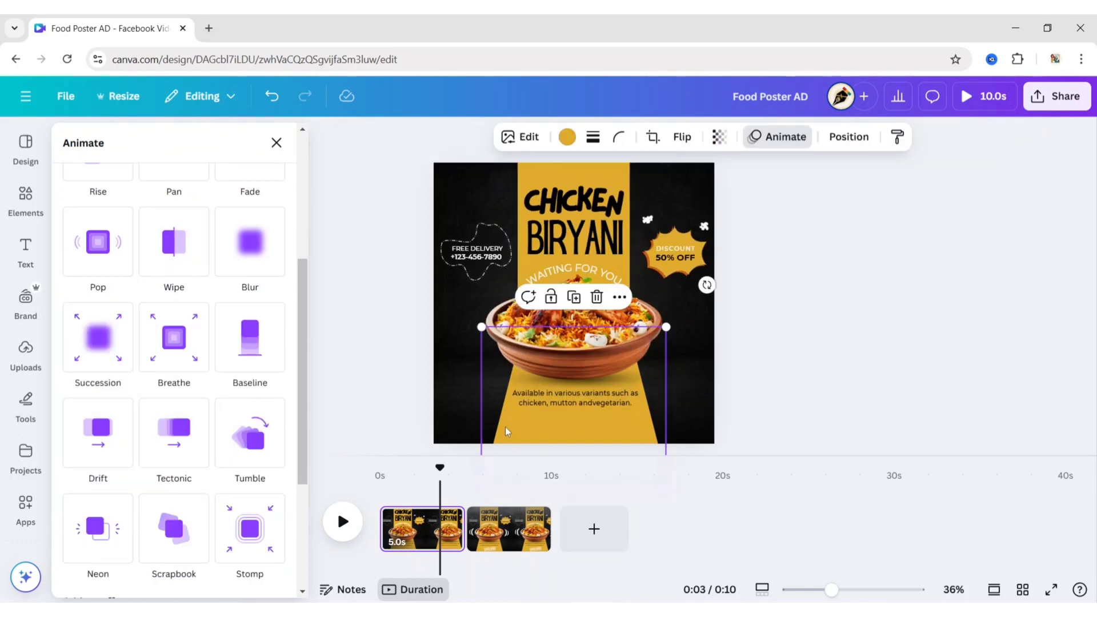
pyautogui.click(176, 252)
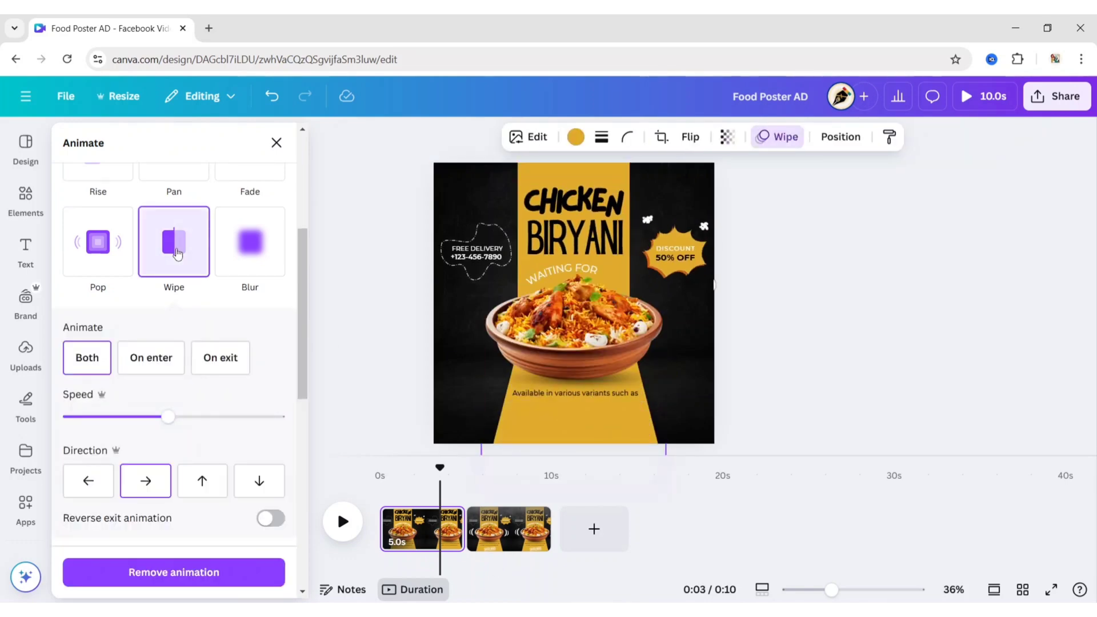
pyautogui.click(90, 482)
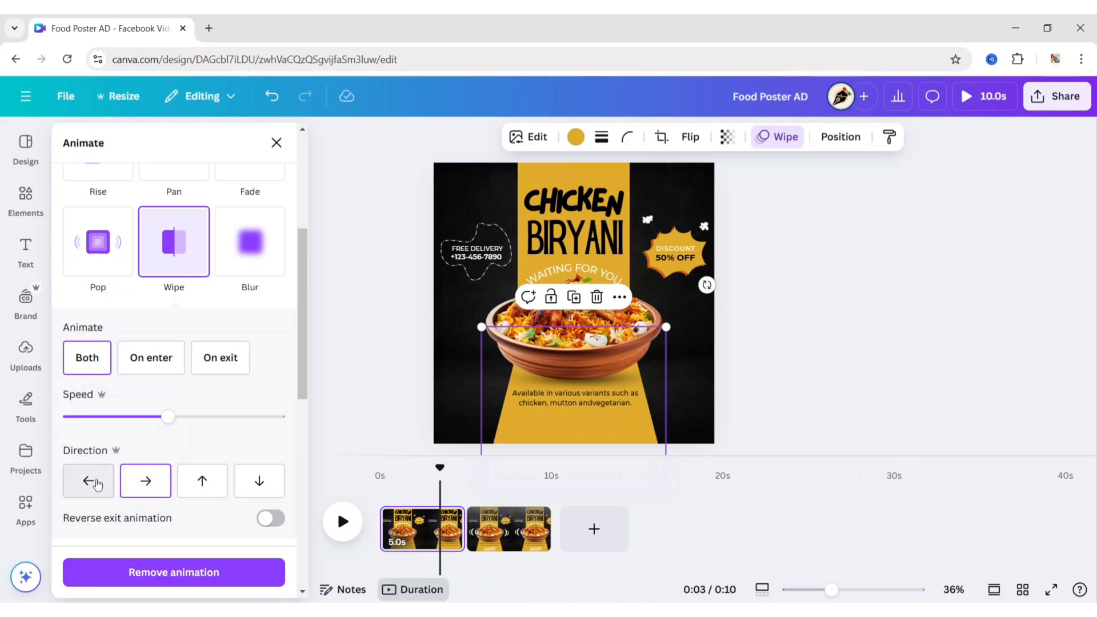
pyautogui.moveTo(166, 422)
pyautogui.mouseDown()
pyautogui.moveTo(144, 421)
pyautogui.moveTo(163, 422)
pyautogui.mouseUp()
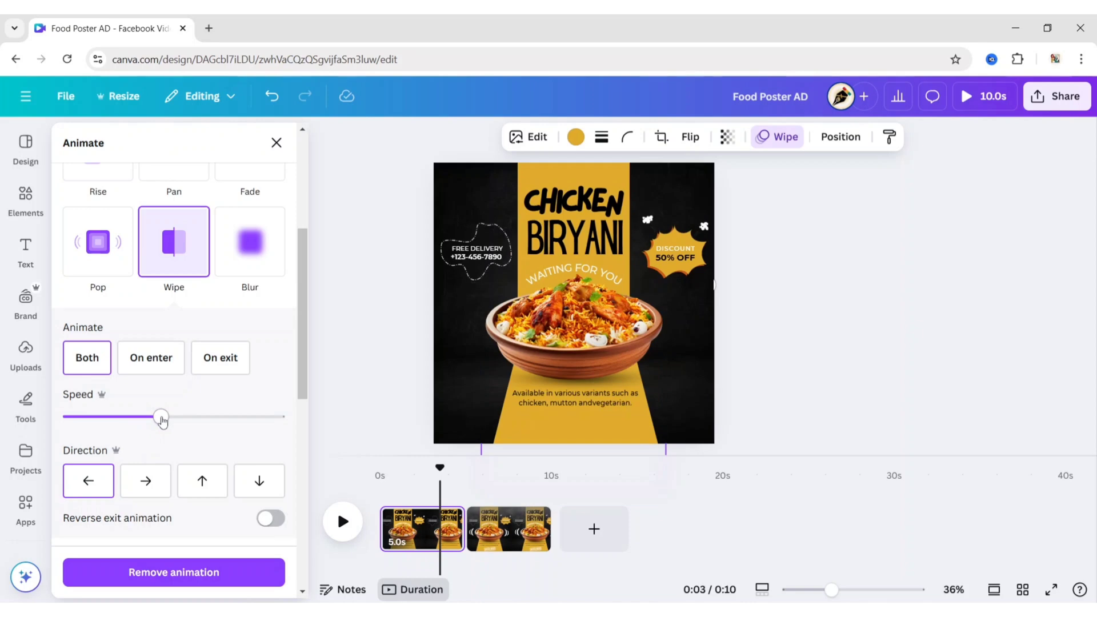
pyautogui.click(276, 144)
pyautogui.press('Escape')
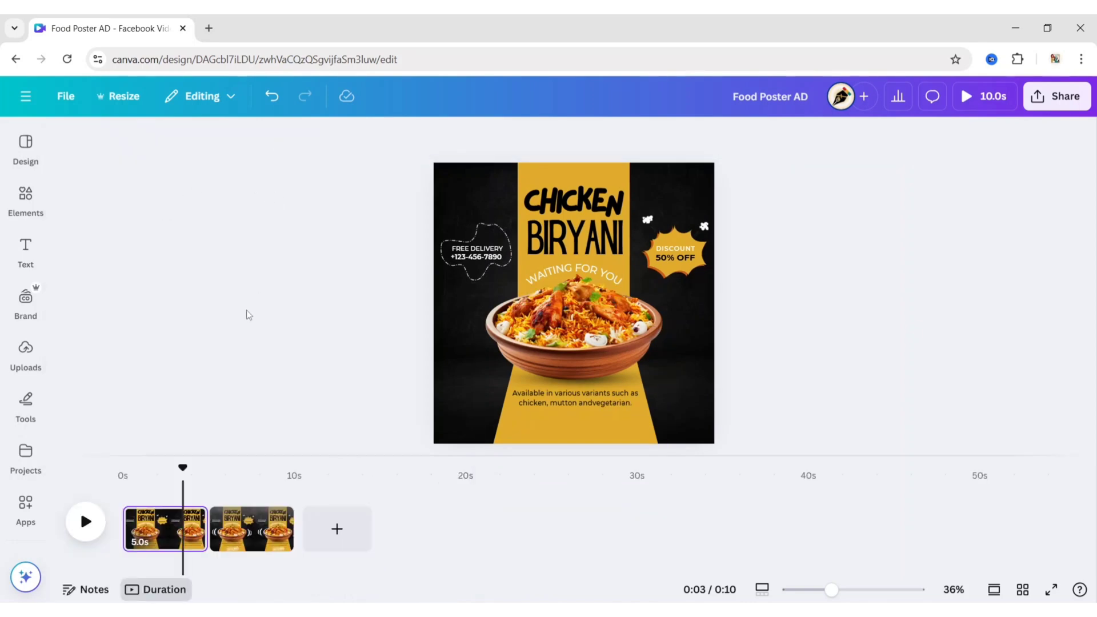
# Step: Extend the first page's duration to 13.0 s and return the playhead to 0 s
pyautogui.moveTo(175, 472); pyautogui.dragTo(122, 472)
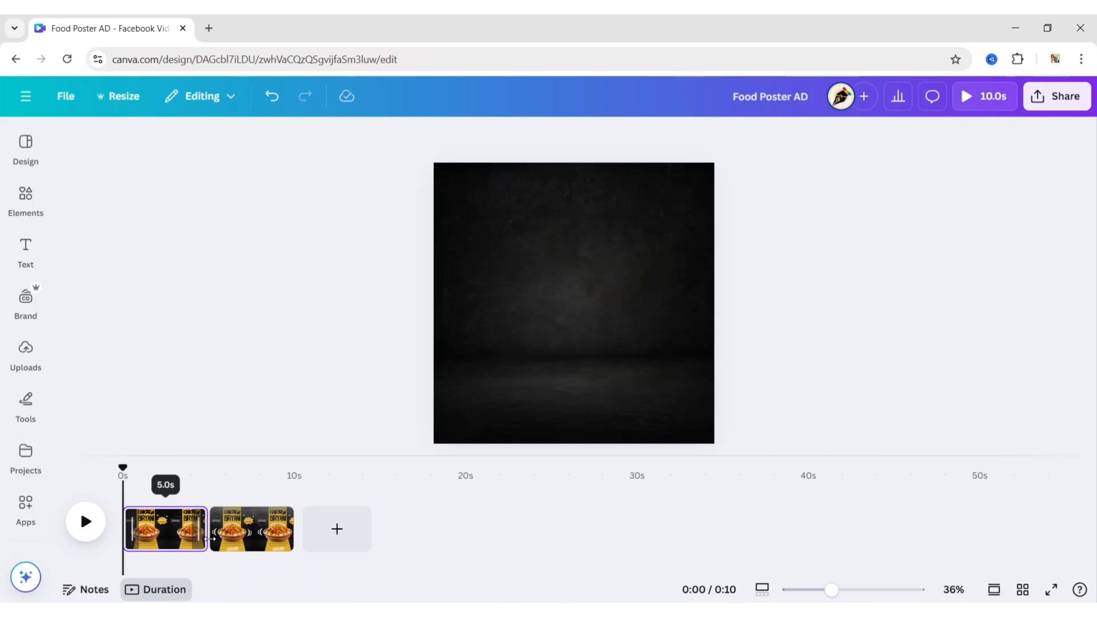
pyautogui.moveTo(209, 539); pyautogui.dragTo(346, 551)
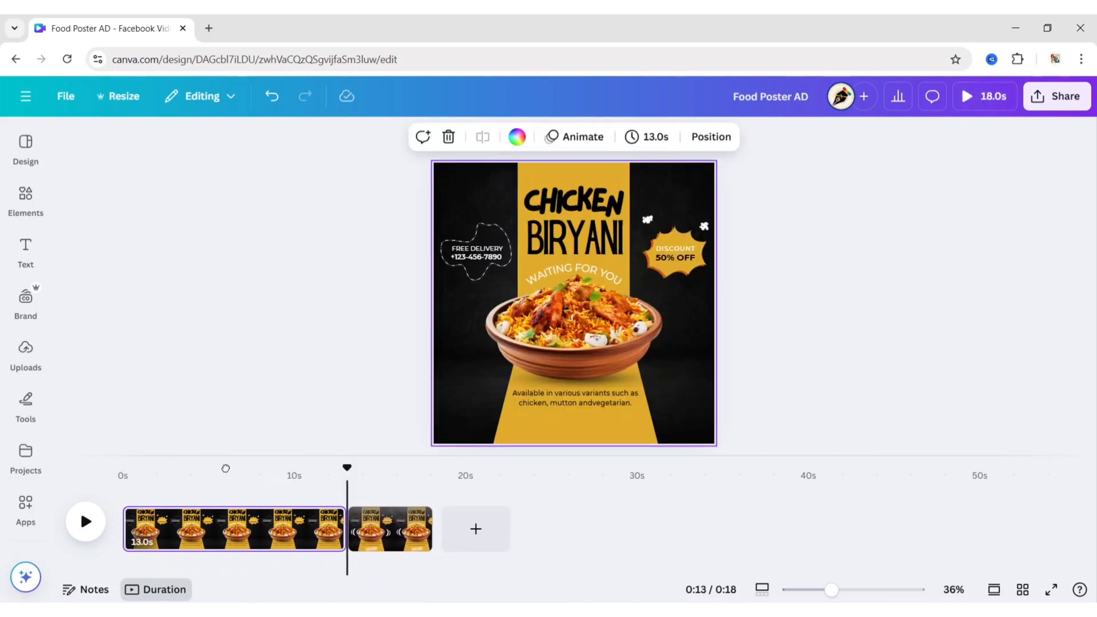
pyautogui.moveTo(226, 469); pyautogui.dragTo(122, 469)
# Step: Select all poster elements on the first page and show their element timing
pyautogui.moveTo(321, 151); pyautogui.dragTo(893, 449)
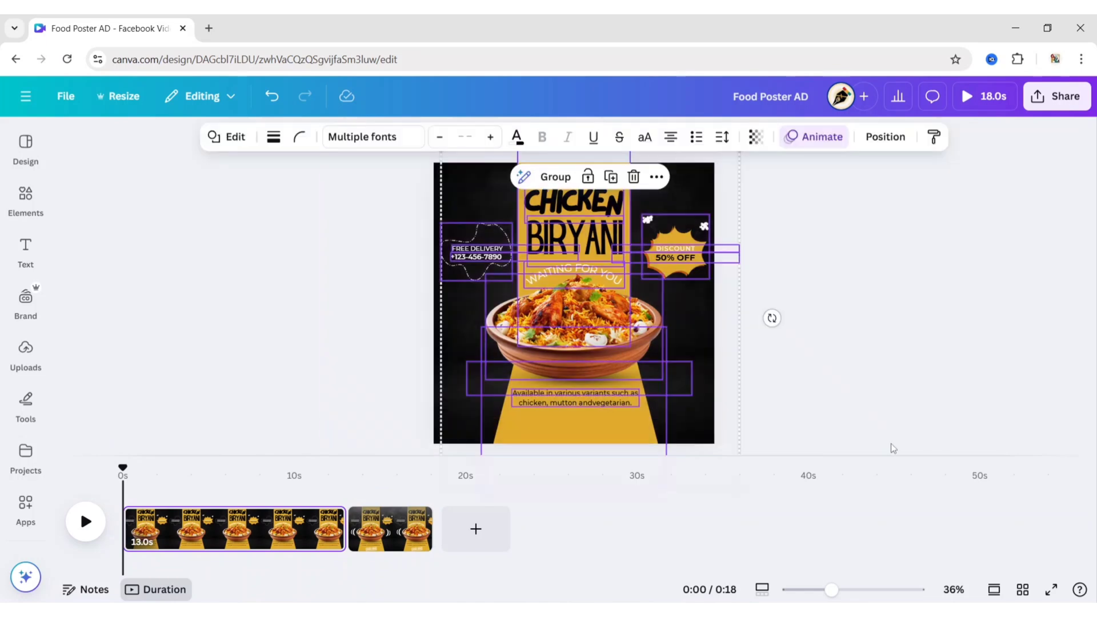
pyautogui.click(657, 178)
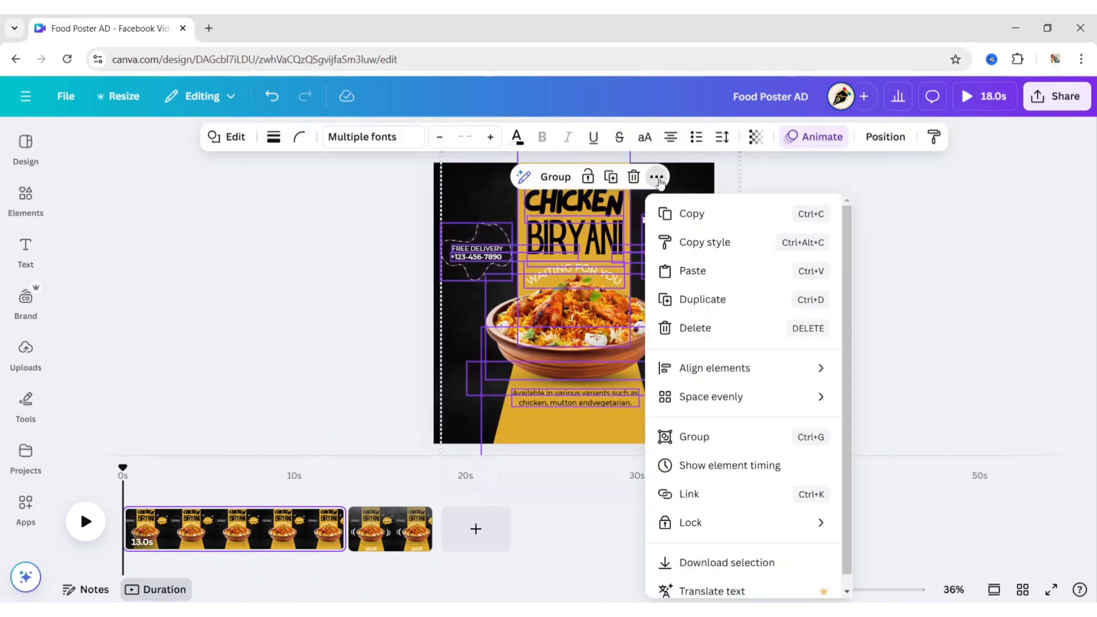
pyautogui.click(766, 466)
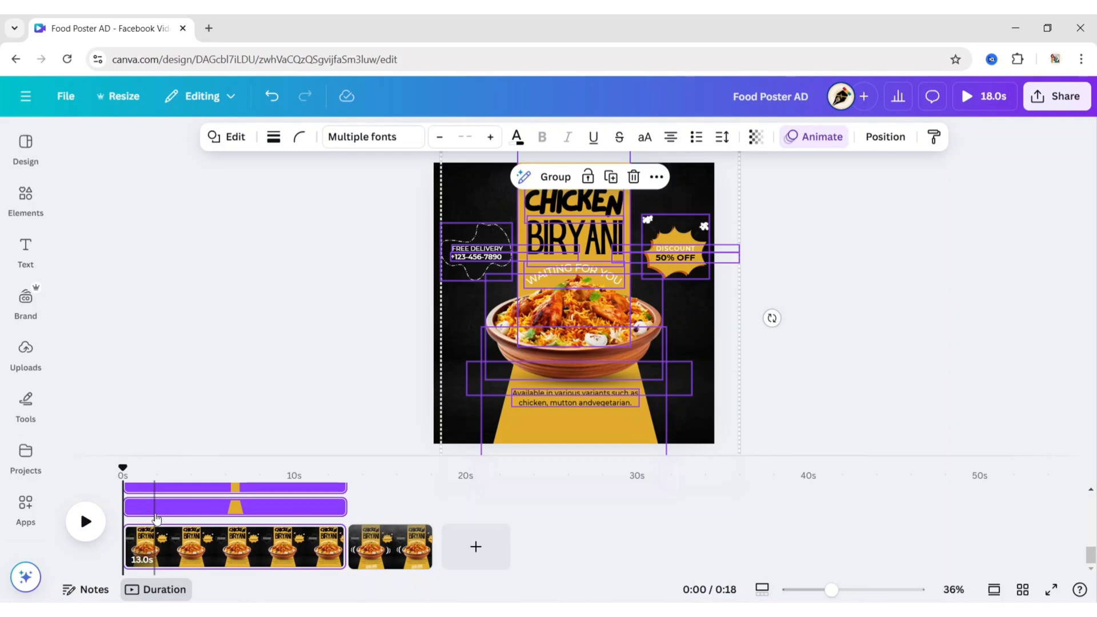
# Step: Delay the start of the yellow strip and the yellow trapezoid to about 2 s on the timeline
pyautogui.click(83, 530)
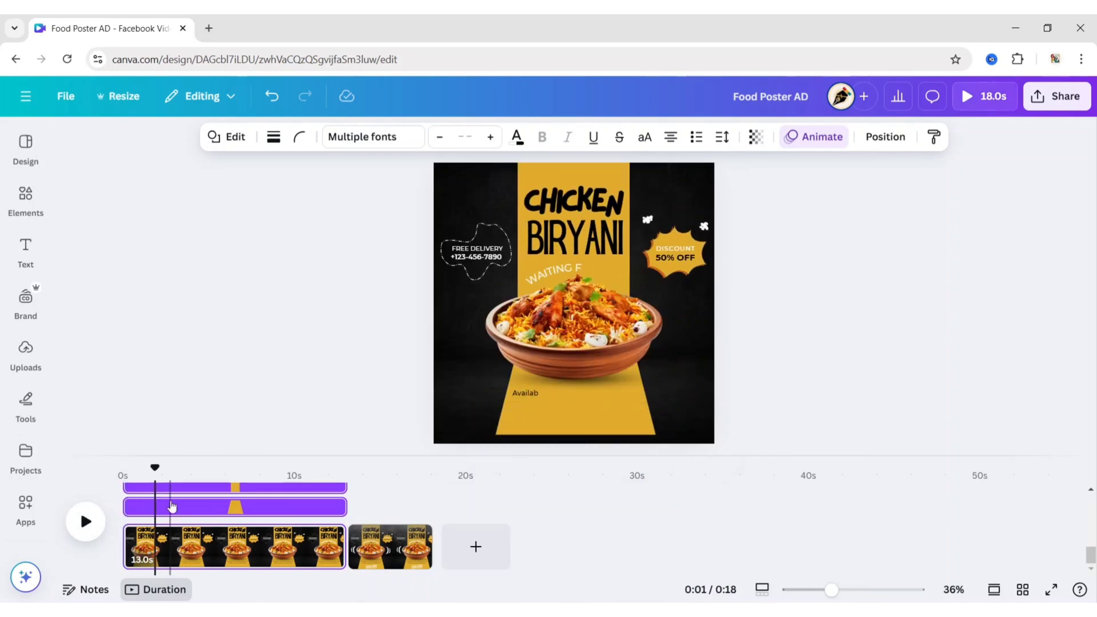
pyautogui.scroll(5, 171, 506)
pyautogui.scroll(-3, 172, 507)
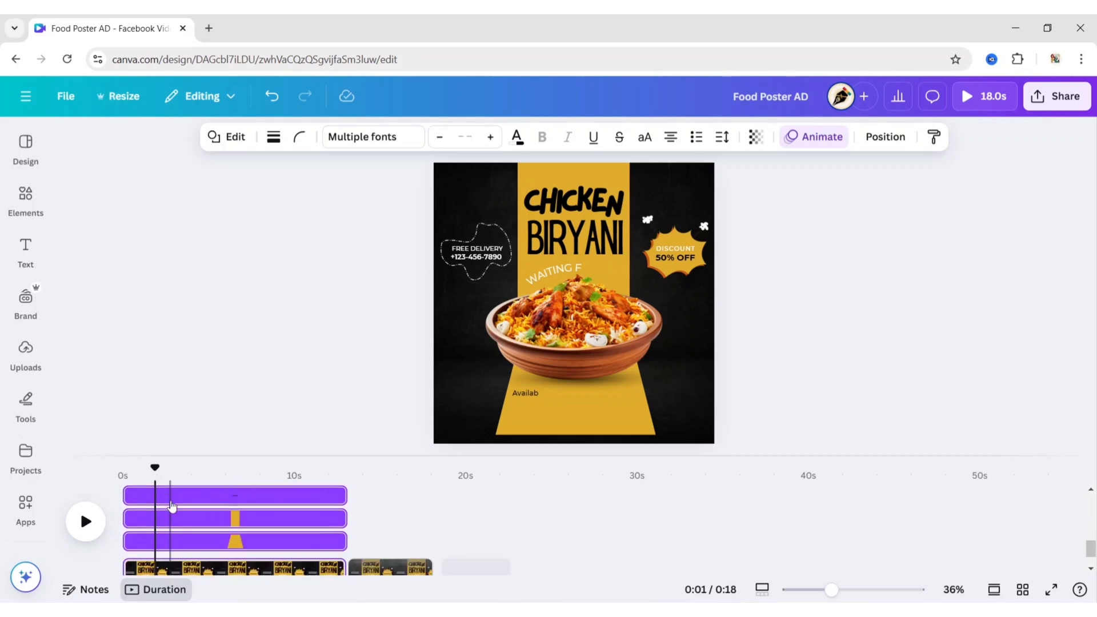
pyautogui.scroll(-2, 172, 507)
pyautogui.moveTo(150, 510); pyautogui.dragTo(144, 468)
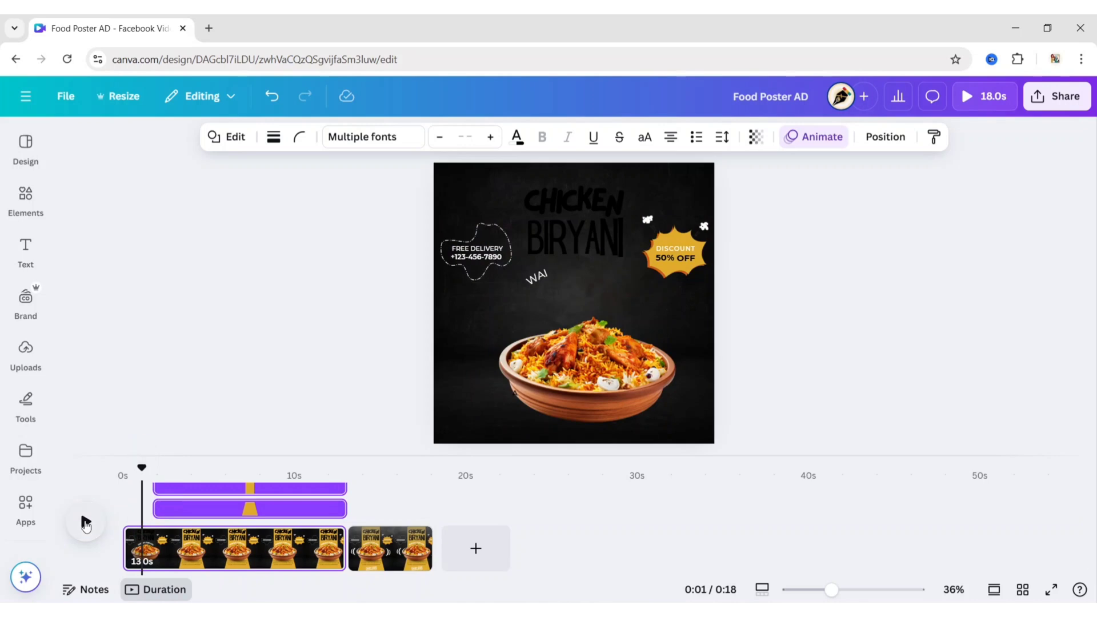
# Step: Enlarge the timeline and delay the Chicken heading's start to about 4 s and the Biryani heading's to about 5 s
pyautogui.click(85, 523)
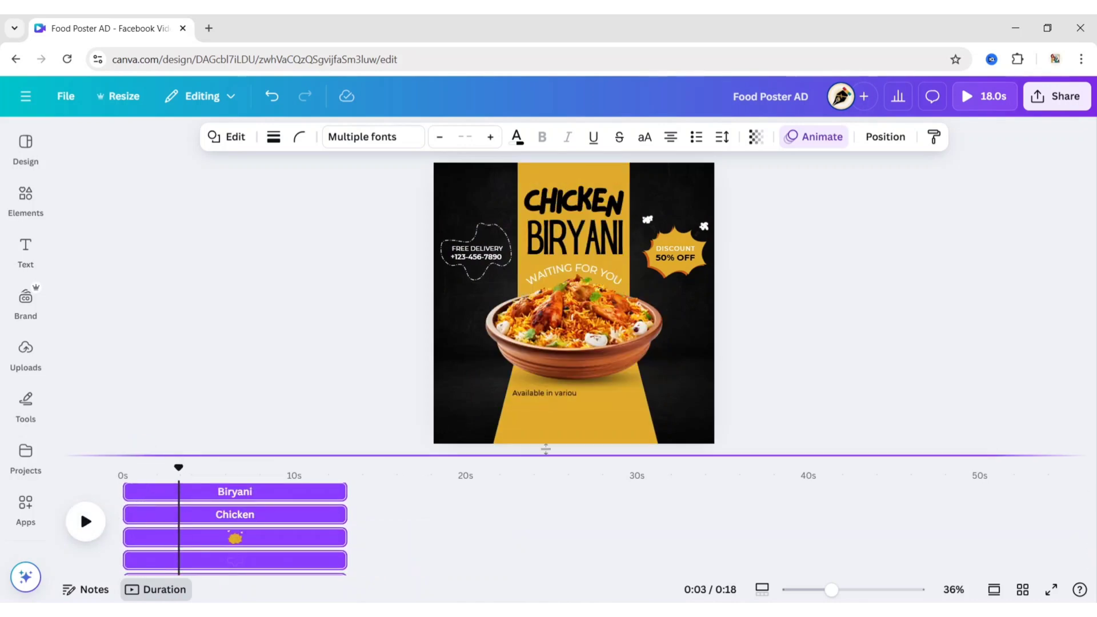
pyautogui.moveTo(544, 456); pyautogui.dragTo(552, 366)
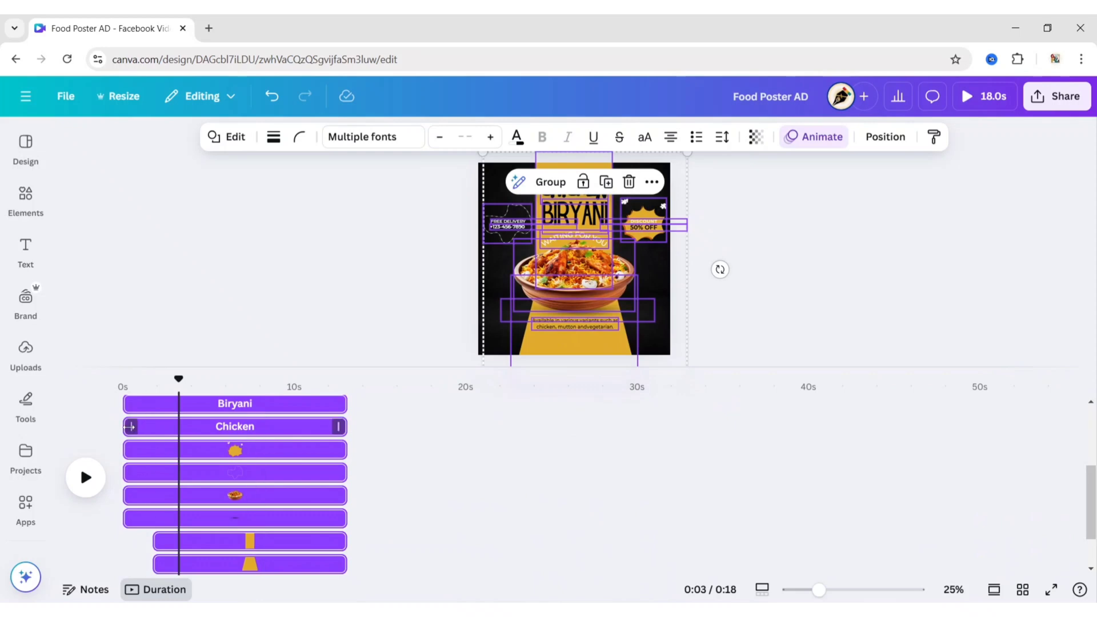
pyautogui.click(130, 426)
pyautogui.moveTo(133, 403); pyautogui.dragTo(193, 412)
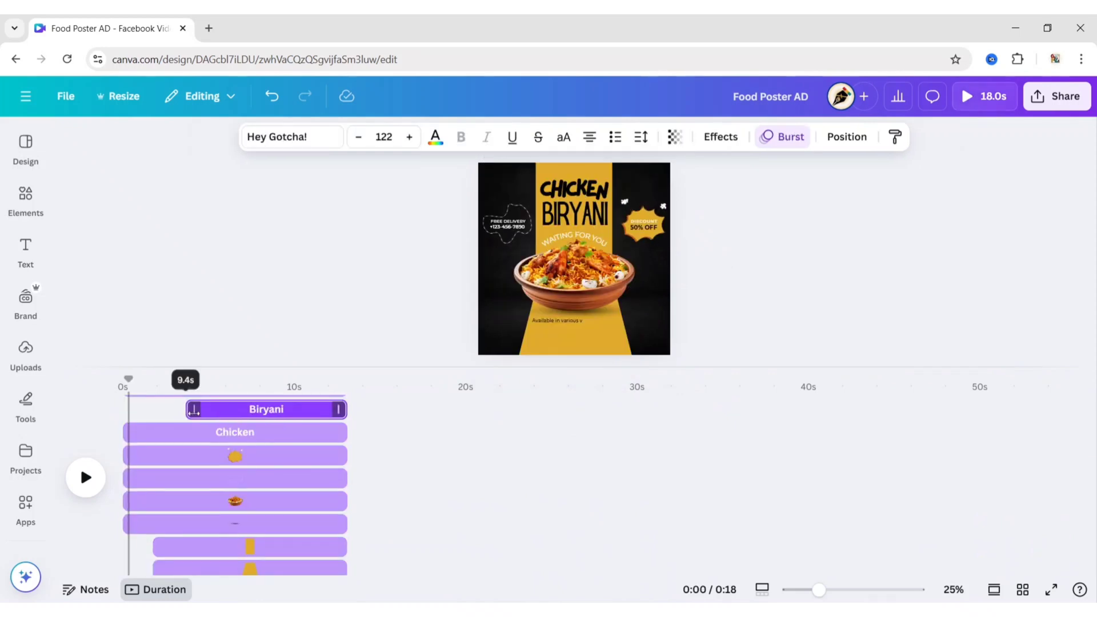
pyautogui.moveTo(128, 379); pyautogui.dragTo(188, 394)
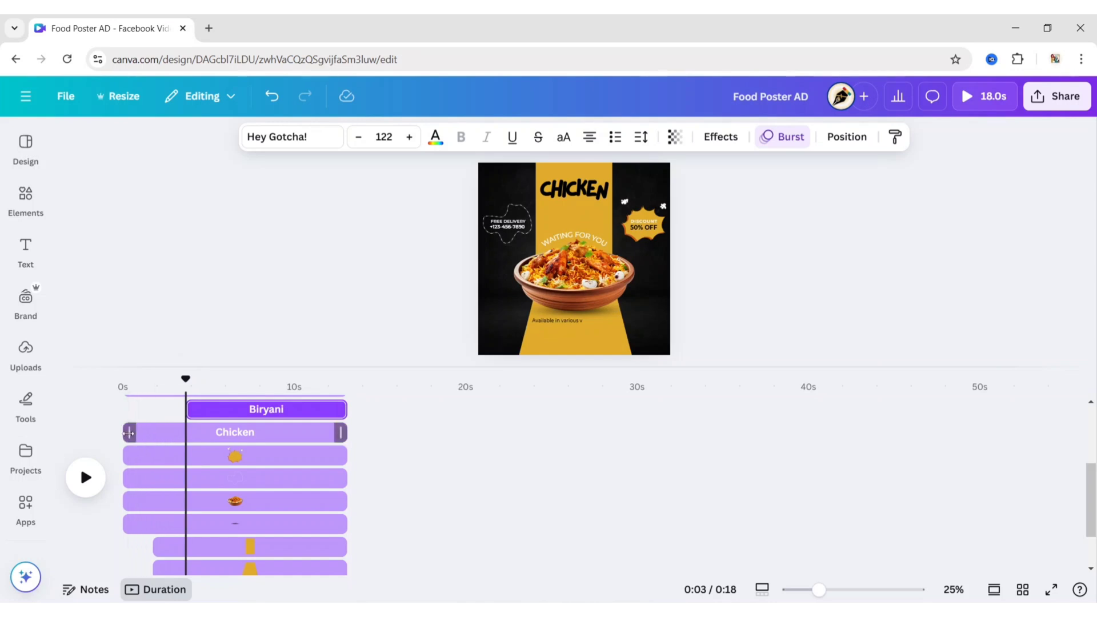
pyautogui.moveTo(128, 433); pyautogui.dragTo(173, 380)
pyautogui.click(194, 411)
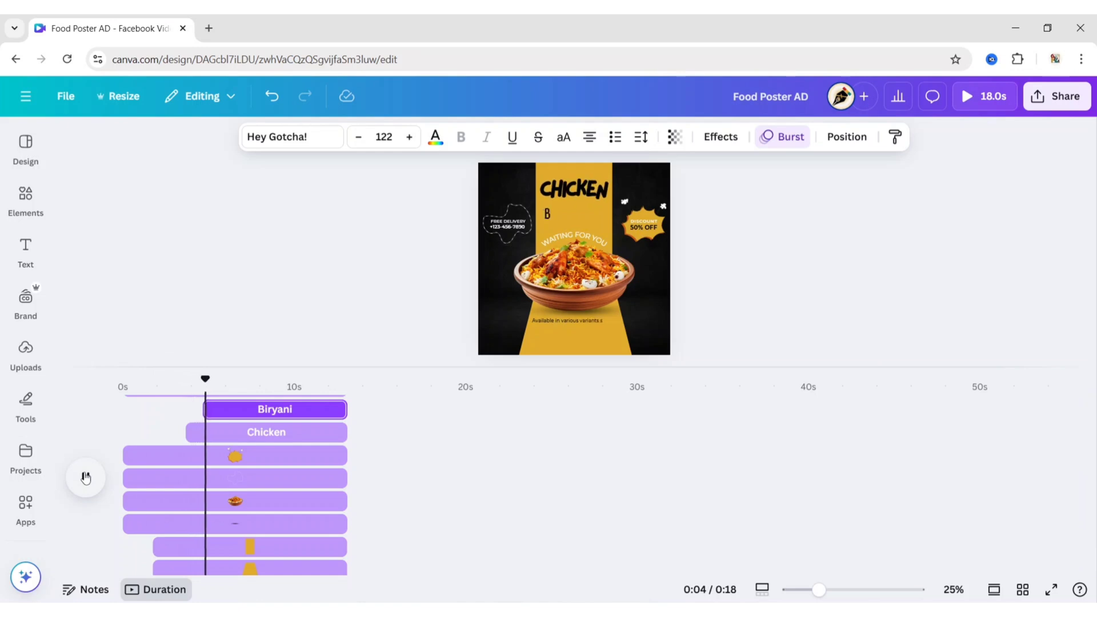
# Step: Delay the start of the curved WAITING FOR YOU tagline to about 6 s on the timeline
pyautogui.click(85, 477)
pyautogui.scroll(3, 179, 457)
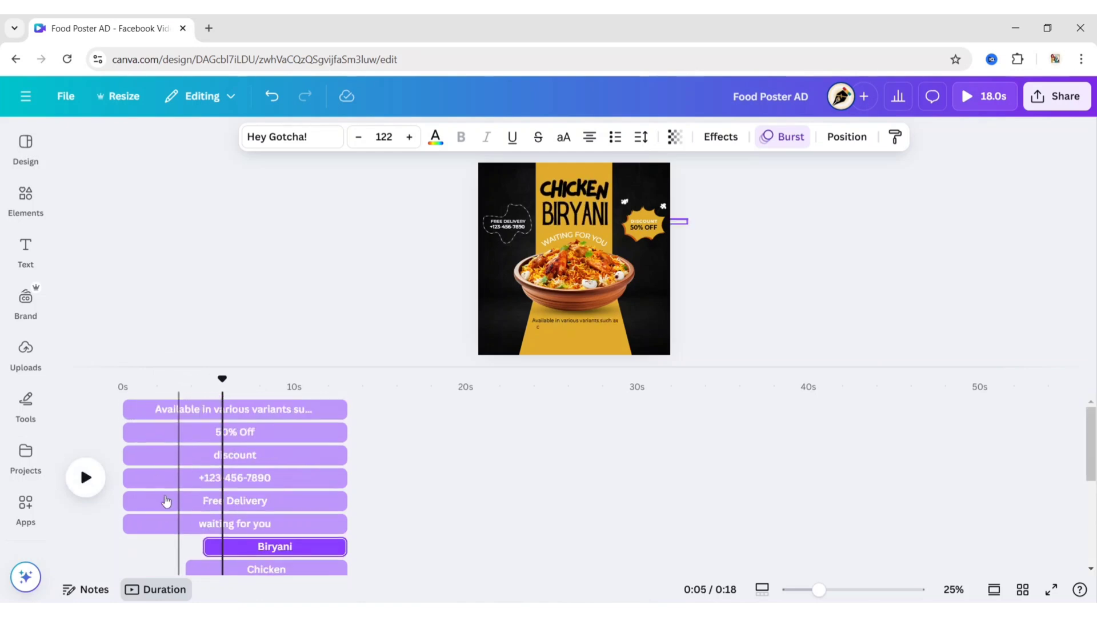
pyautogui.moveTo(130, 525); pyautogui.dragTo(227, 531)
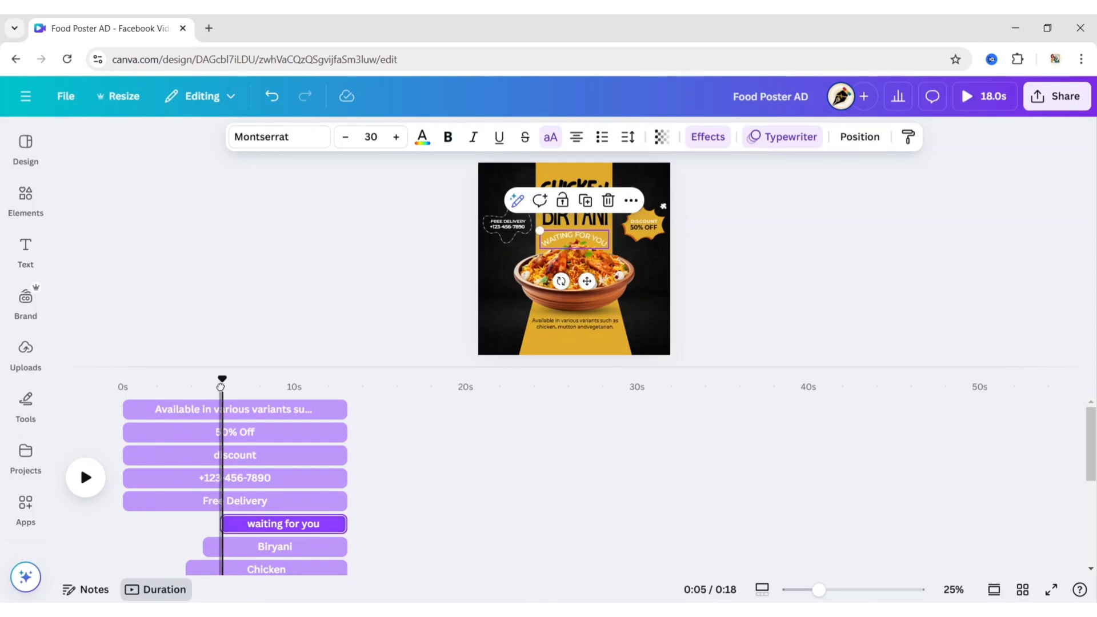
# Step: Preview the tagline's entrance and delay the yellow discount badge shape's start to about 8 s
pyautogui.moveTo(222, 379); pyautogui.dragTo(179, 379)
pyautogui.click(86, 477)
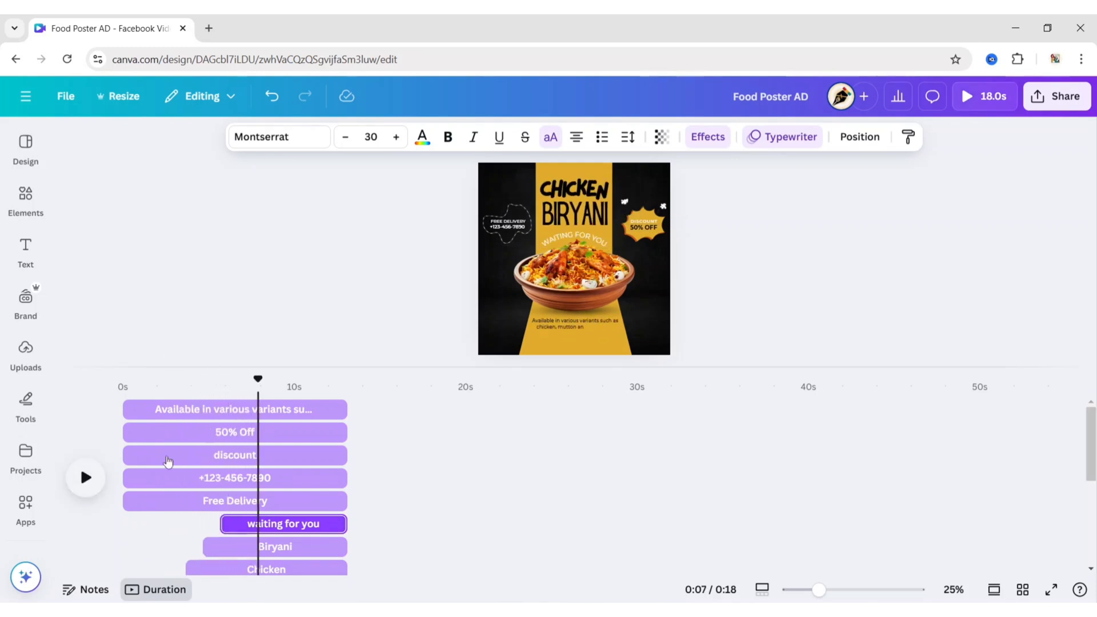
pyautogui.scroll(-5, 167, 462)
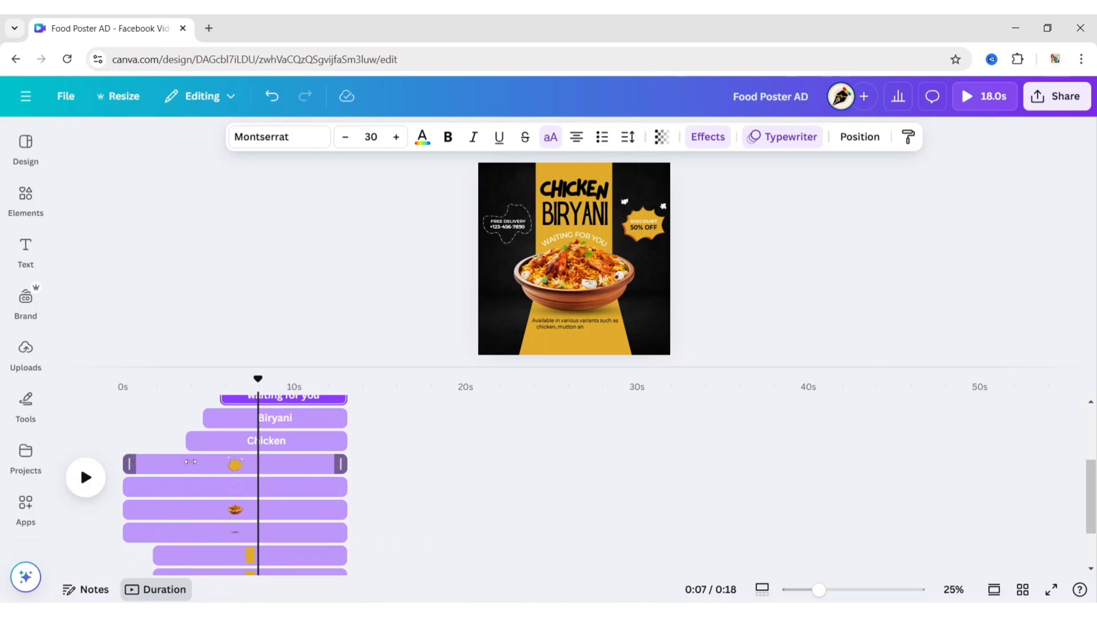
pyautogui.moveTo(190, 462); pyautogui.dragTo(267, 467)
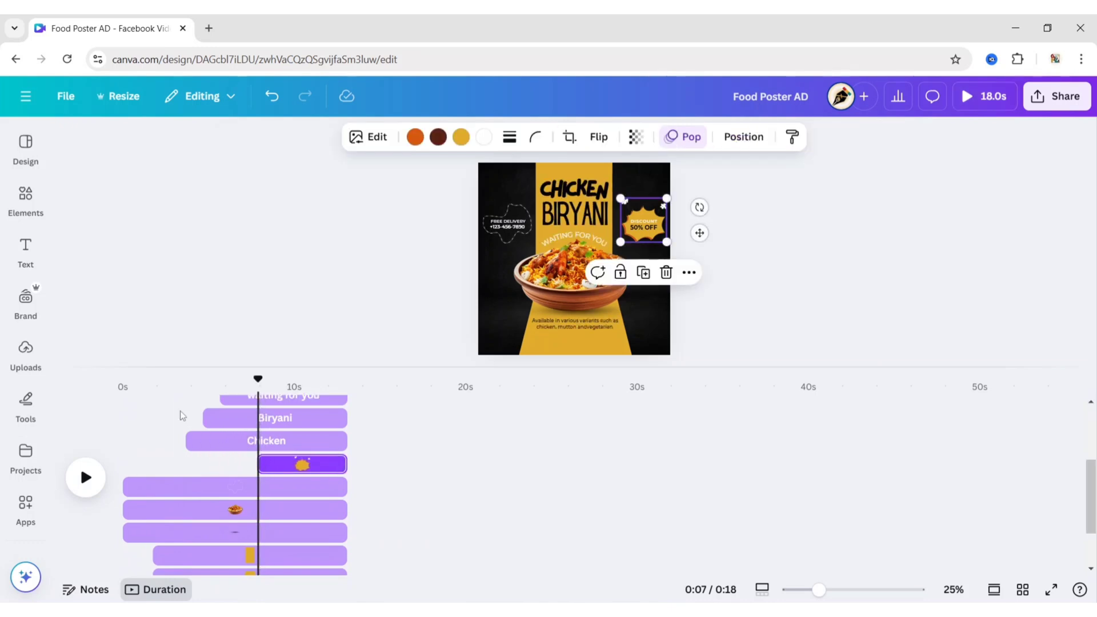
# Step: Delay the 50% Off and discount texts to start just after their badge shape, at about 8.5 s, and preview the timing
pyautogui.click(86, 479)
pyautogui.scroll(5, 211, 443)
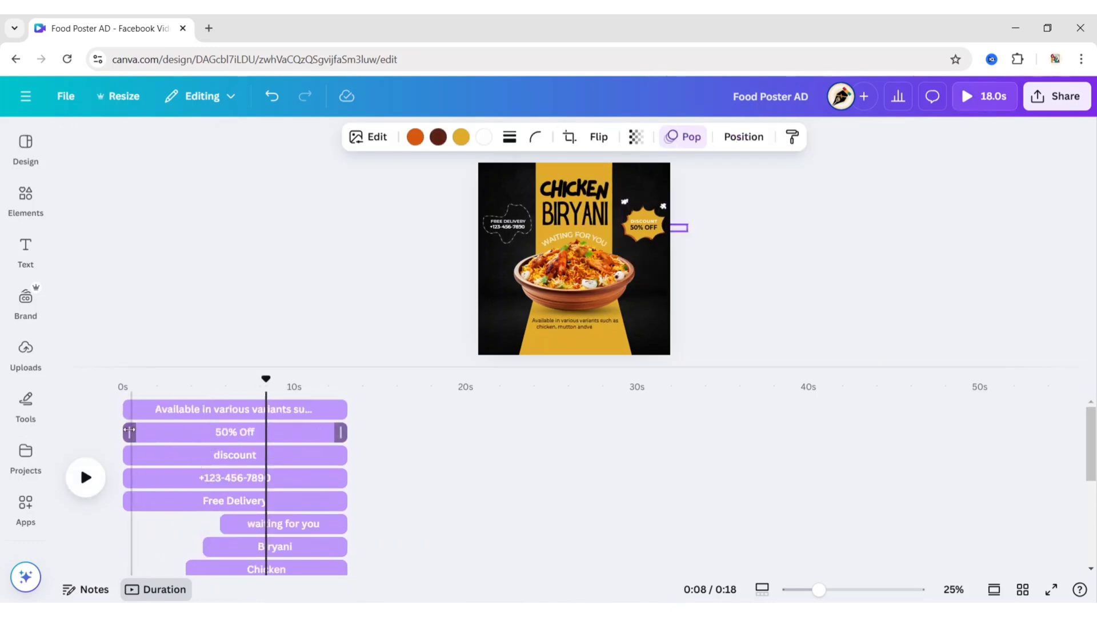
pyautogui.moveTo(128, 430); pyautogui.dragTo(269, 433)
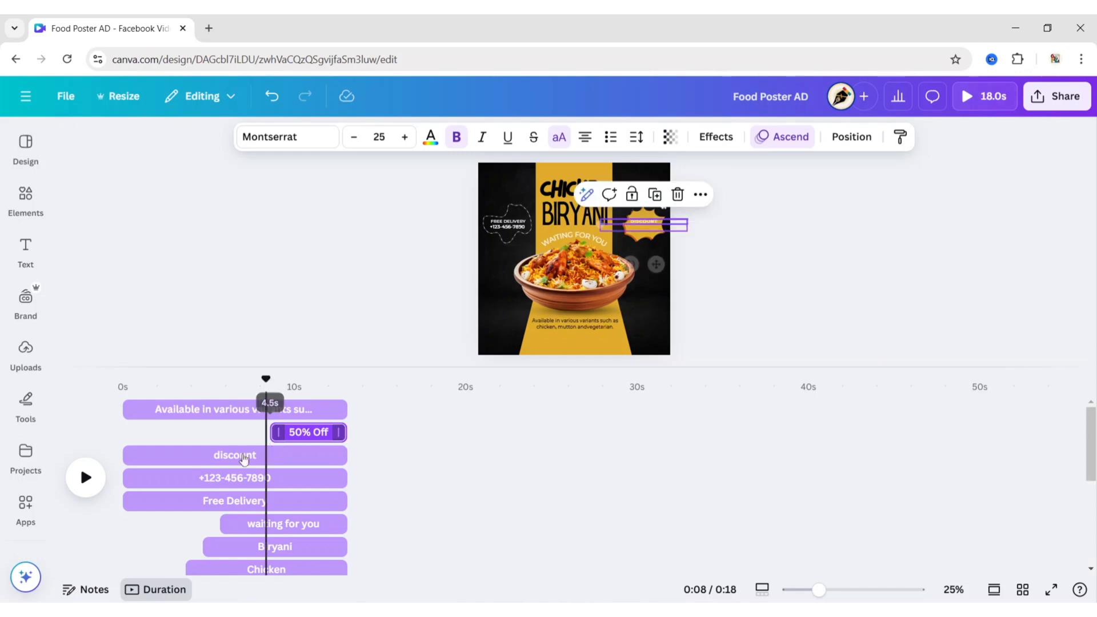
pyautogui.moveTo(130, 459); pyautogui.dragTo(266, 463)
pyautogui.click(240, 384)
pyautogui.click(86, 478)
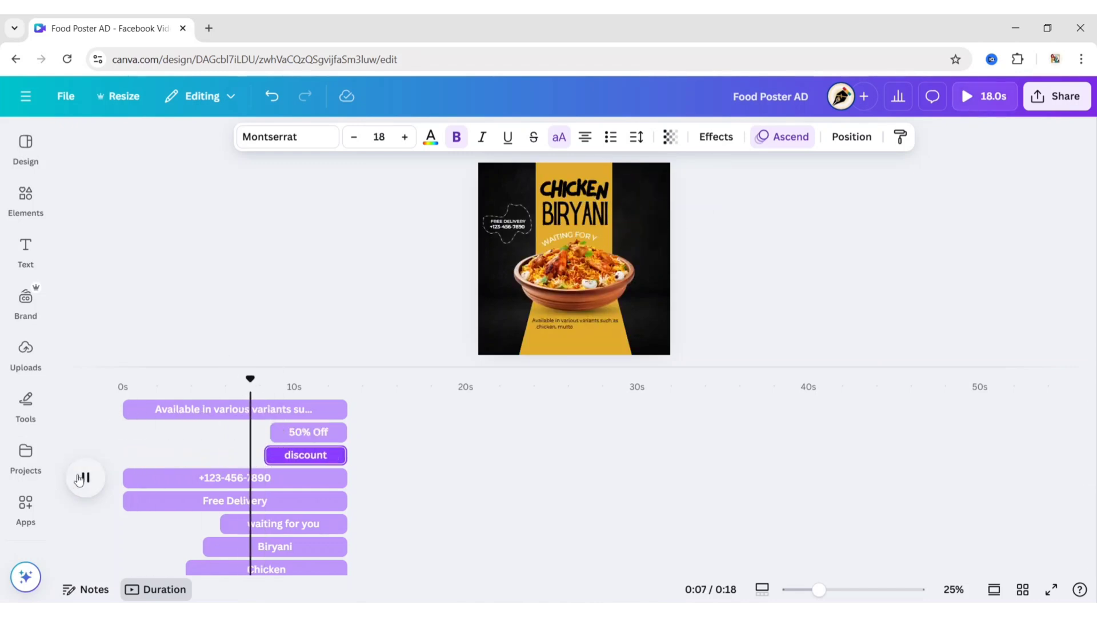
# Step: Delay the phone number and Free Delivery texts to start at about 8.5 s on the timeline, and preview their entrance
pyautogui.click(81, 478)
pyautogui.moveTo(133, 480); pyautogui.dragTo(276, 491)
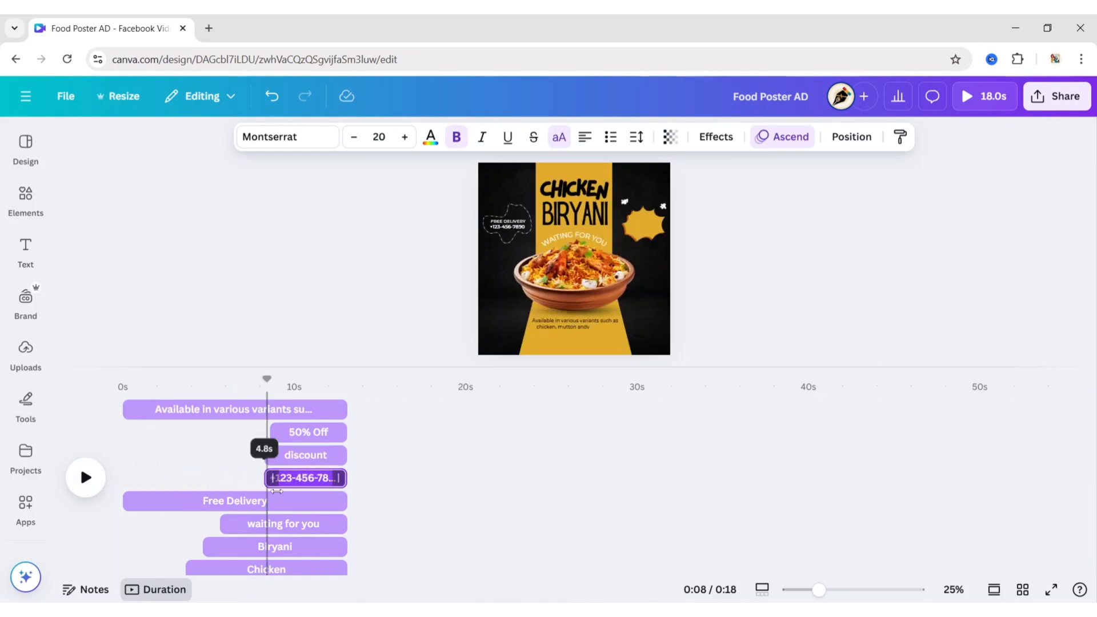
pyautogui.moveTo(125, 501); pyautogui.dragTo(266, 501)
pyautogui.moveTo(267, 379); pyautogui.dragTo(237, 379)
pyautogui.click(86, 479)
pyautogui.click(86, 479)
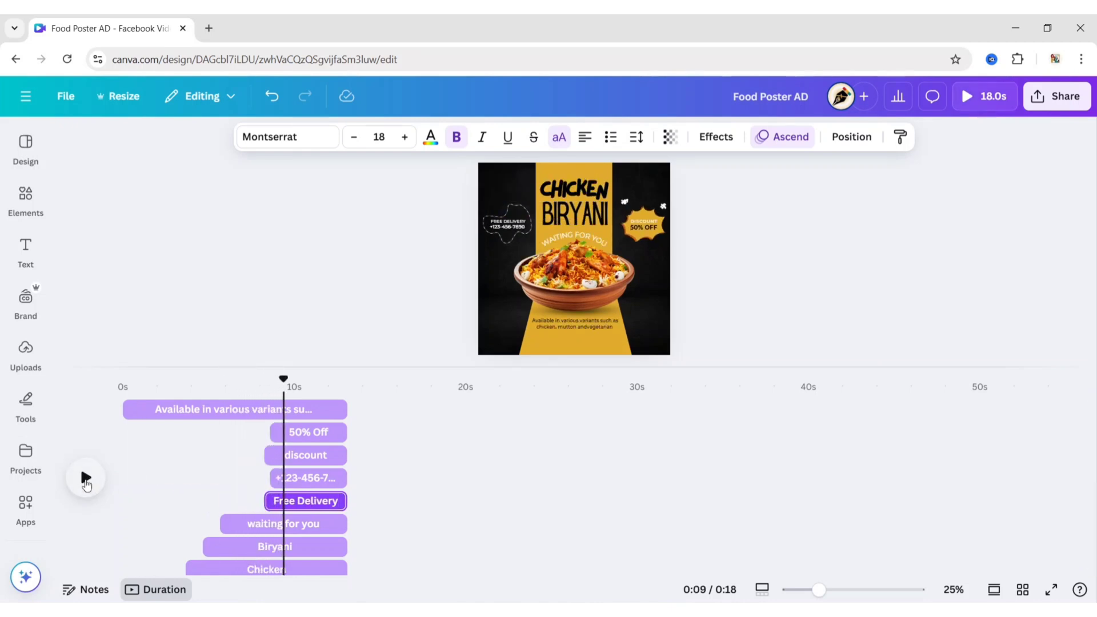
# Step: Delay the dashed outline shape around the Free Delivery text to start at about 8 s, and preview it with its texts
pyautogui.scroll(-2, 227, 457)
pyautogui.scroll(-3, 228, 457)
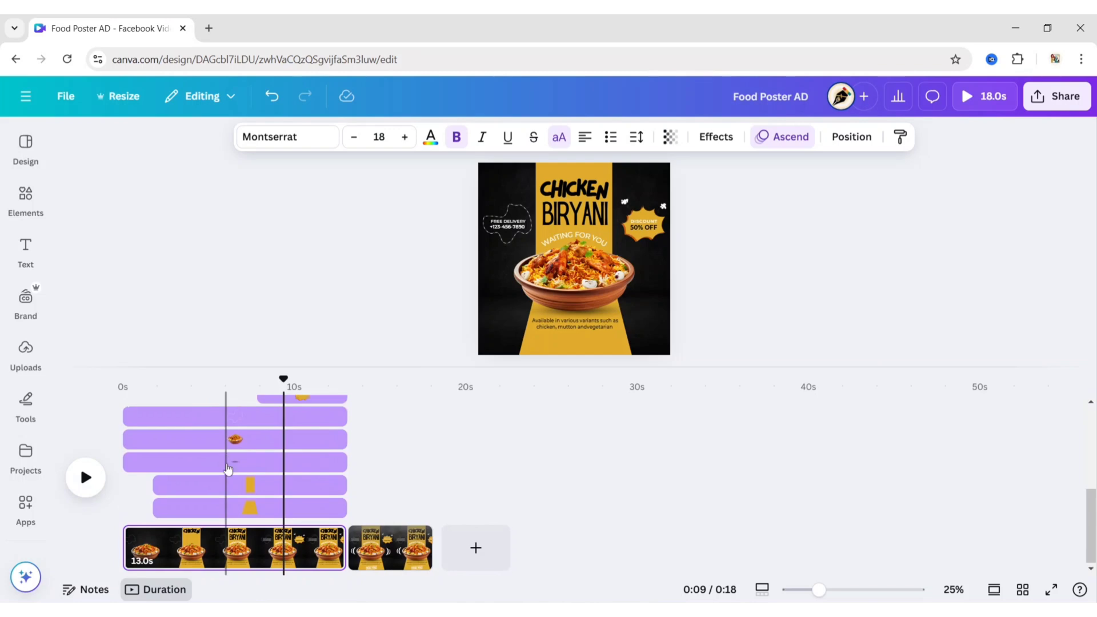
pyautogui.scroll(5, 227, 460)
pyautogui.scroll(-2, 227, 466)
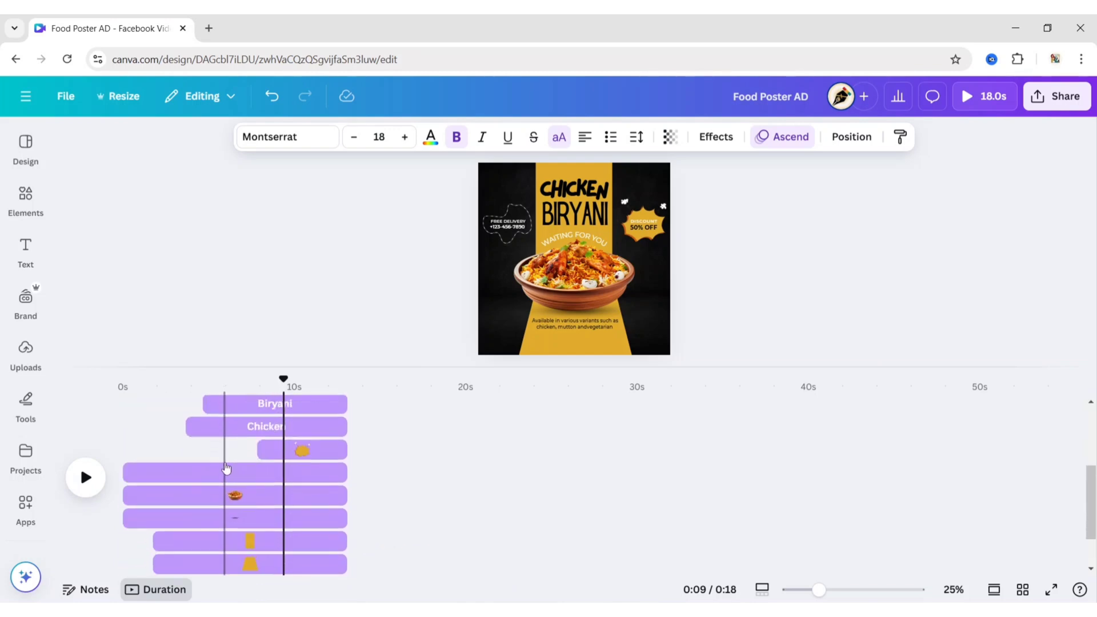
pyautogui.moveTo(131, 473); pyautogui.dragTo(257, 473)
pyautogui.moveTo(282, 380); pyautogui.dragTo(225, 384)
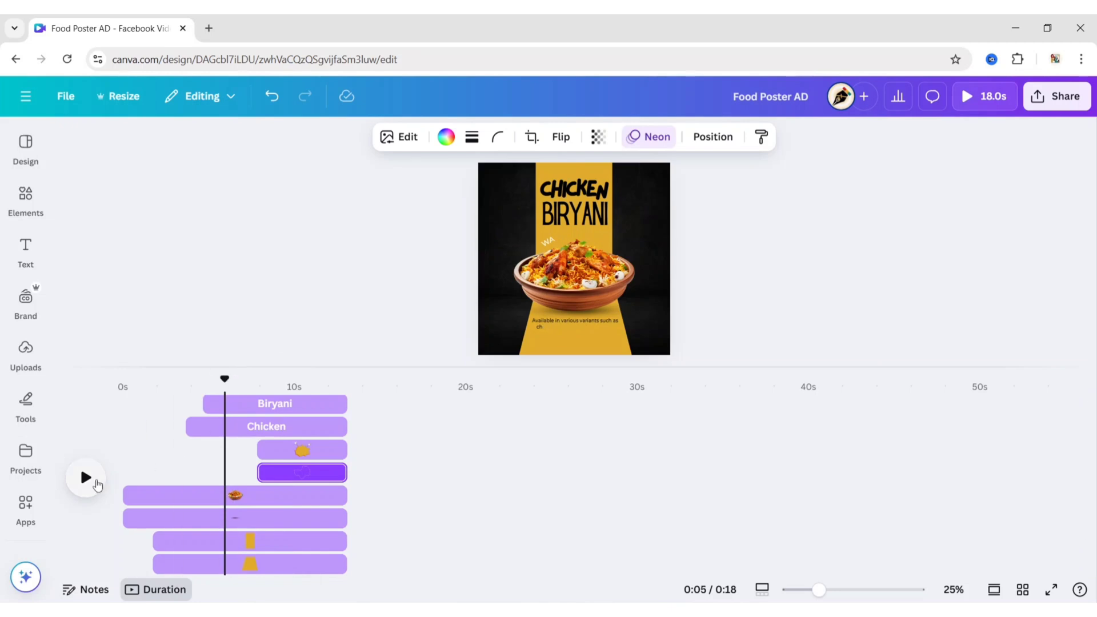
pyautogui.click(96, 485)
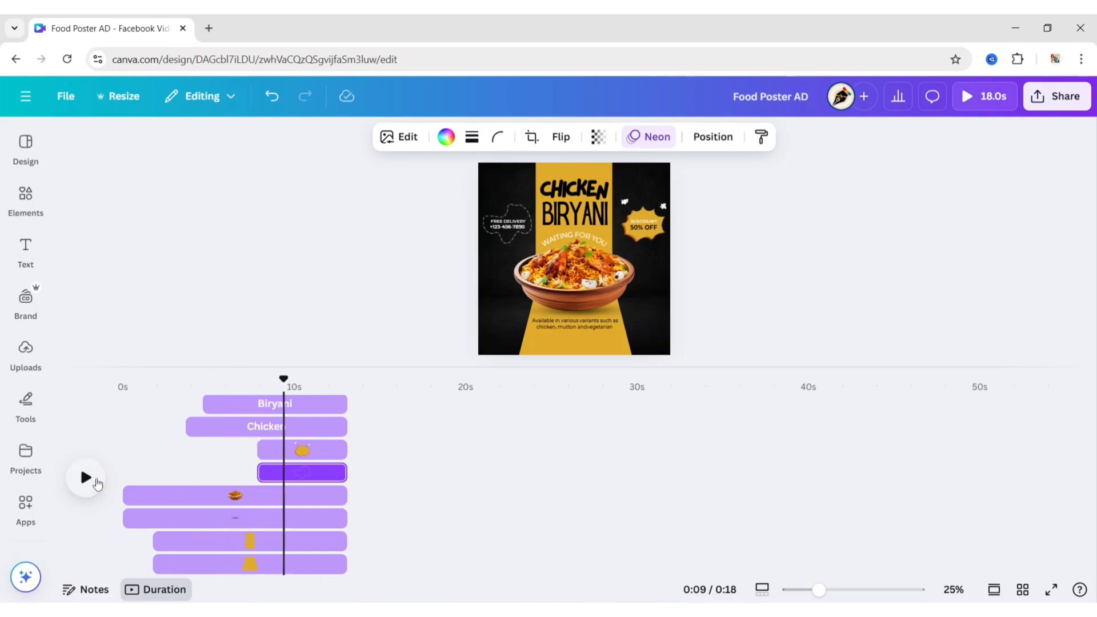
# Step: Delay the "Available in various variants" text to start at about 9.5 s, and preview the first page from the beginning
pyautogui.scroll(3, 203, 498)
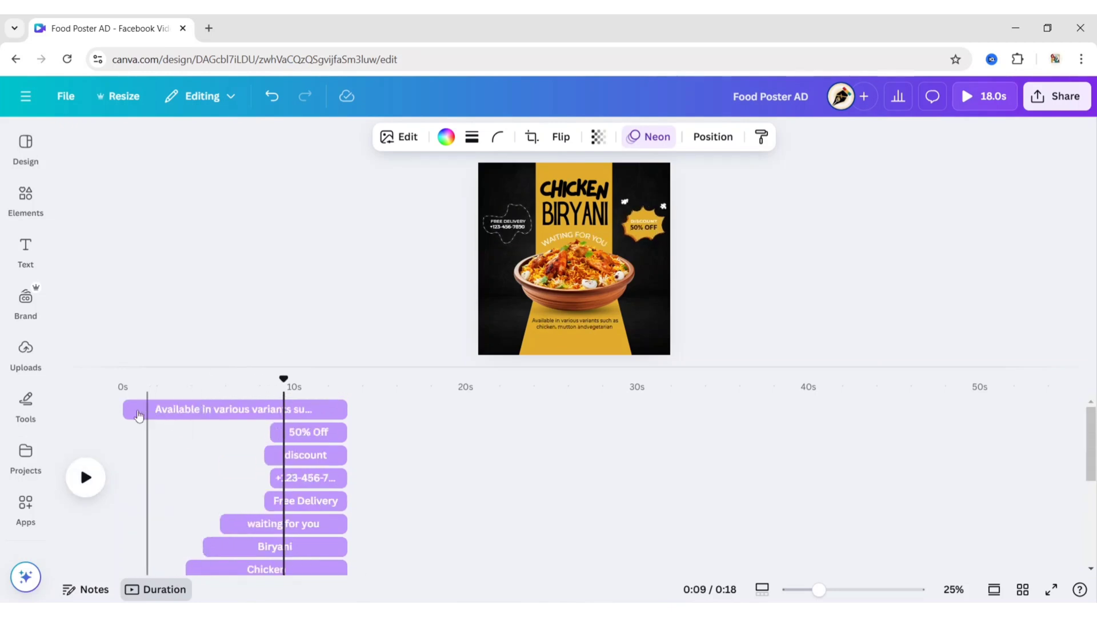
pyautogui.moveTo(129, 410); pyautogui.dragTo(286, 420)
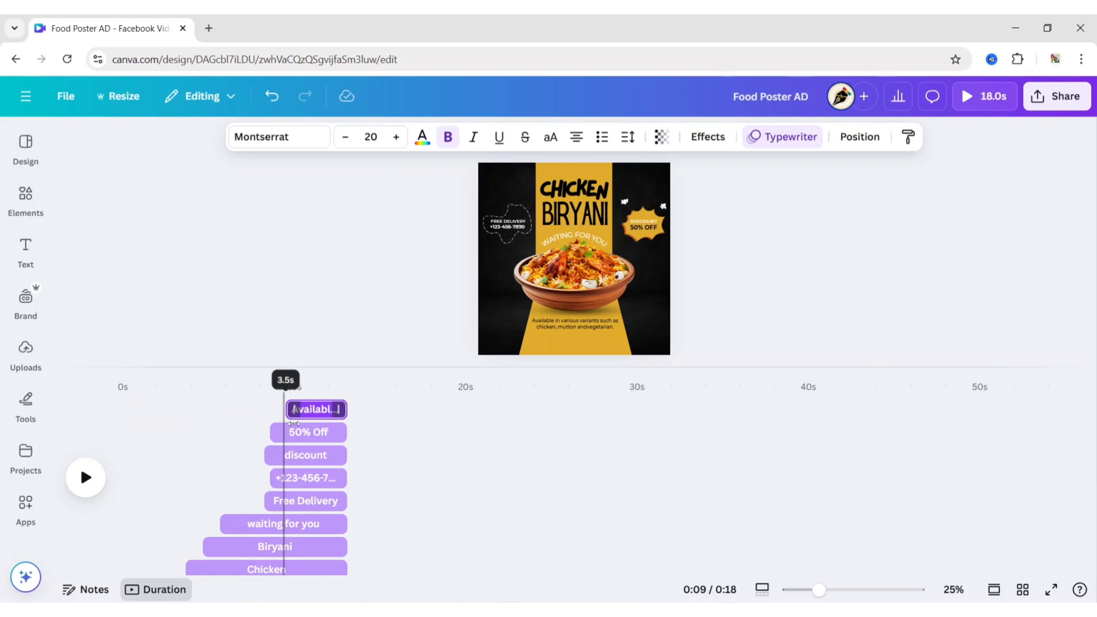
pyautogui.moveTo(283, 380); pyautogui.dragTo(108, 393)
pyautogui.click(83, 477)
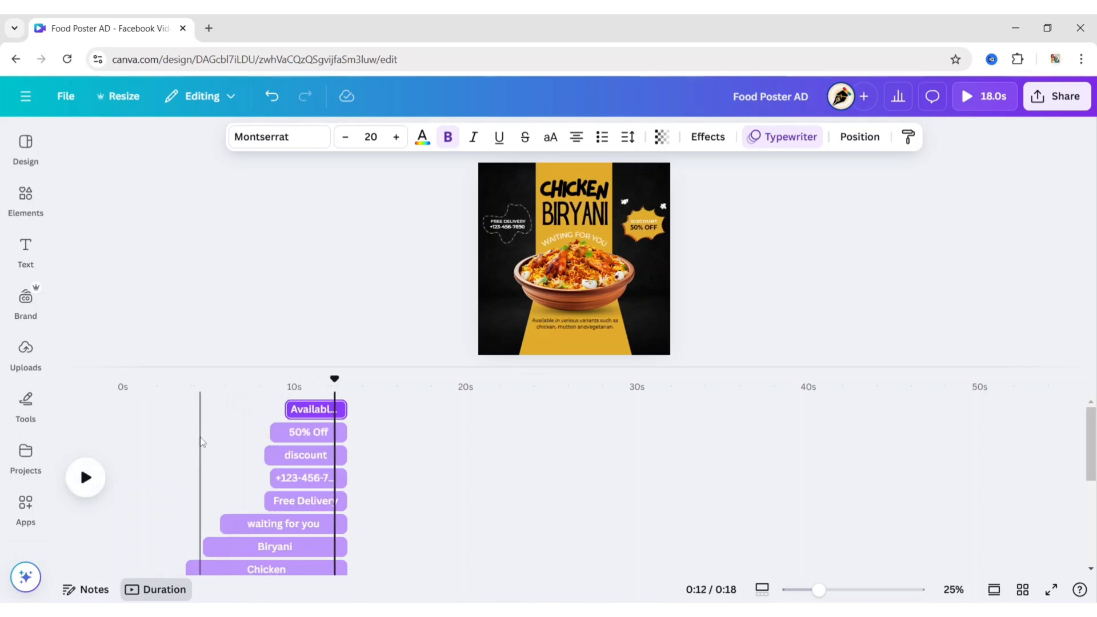
# Step: Shorten the first page's duration to 12.0 s and play it back from the beginning
pyautogui.scroll(-3, 201, 441)
pyautogui.click(234, 545)
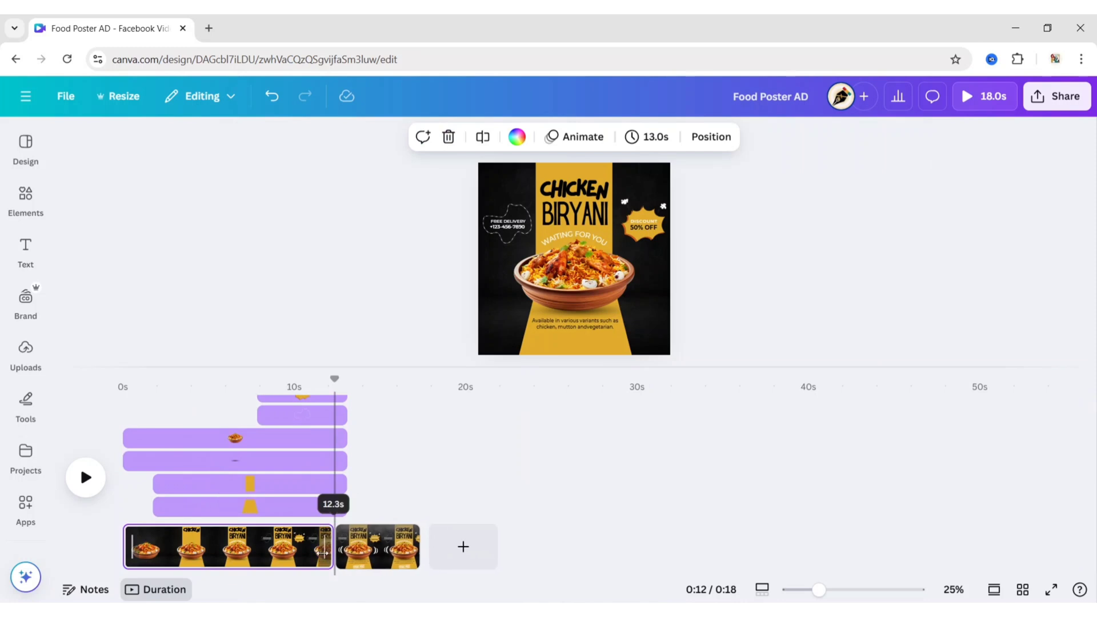
pyautogui.moveTo(323, 554); pyautogui.dragTo(314, 553)
pyautogui.moveTo(329, 379); pyautogui.dragTo(122, 378)
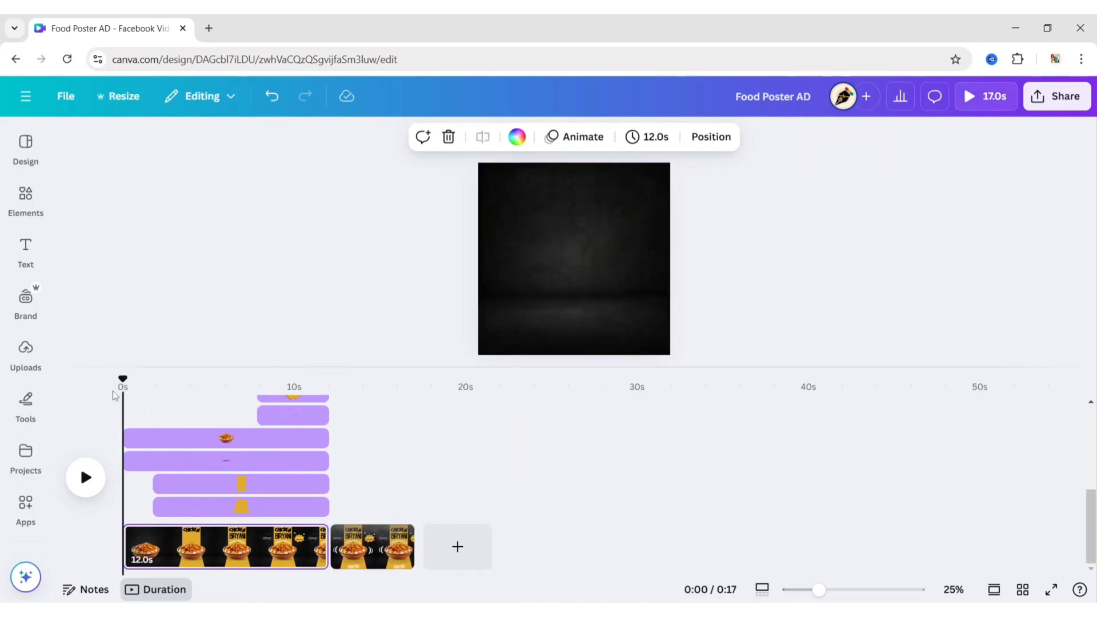
pyautogui.click(86, 478)
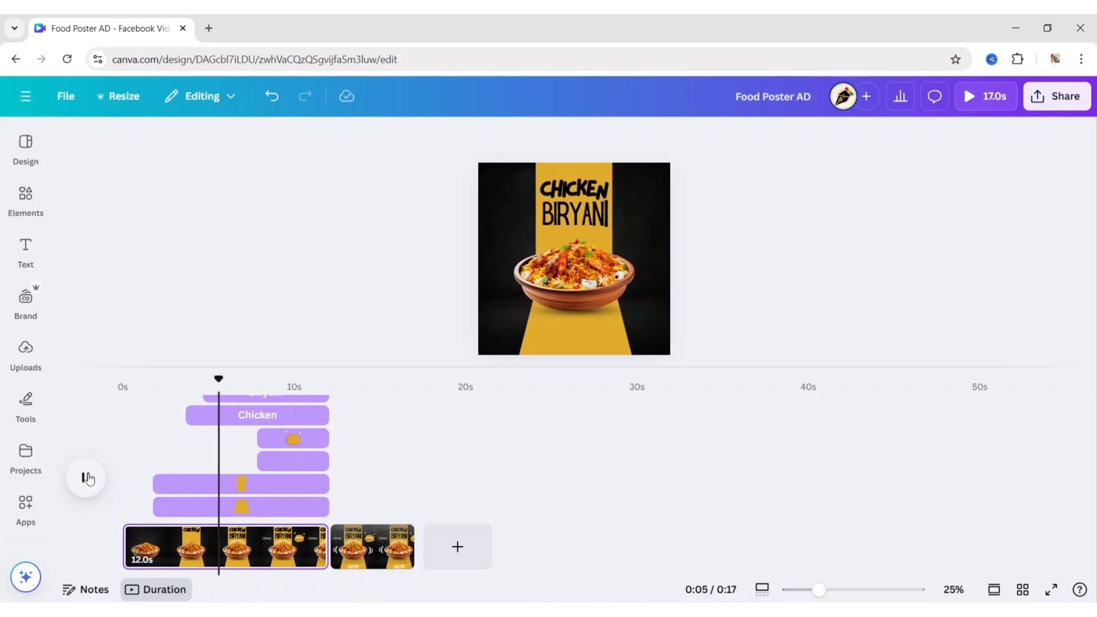
pyautogui.moveTo(331, 379); pyautogui.dragTo(303, 384)
# Step: Reduce the timeline's height, switch to the second page and apply the Pulse add-on effect to the biryani bowl
pyautogui.moveTo(583, 368); pyautogui.dragTo(595, 457)
pyautogui.moveTo(373, 144); pyautogui.dragTo(857, 386)
pyautogui.click(371, 434)
pyautogui.click(349, 550)
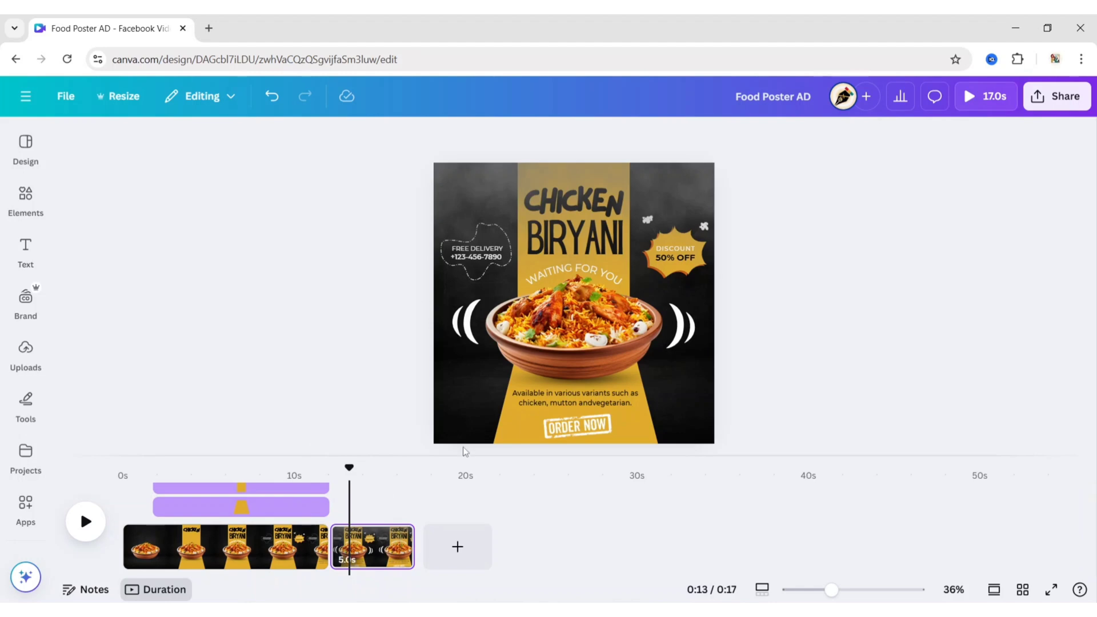
pyautogui.click(561, 347)
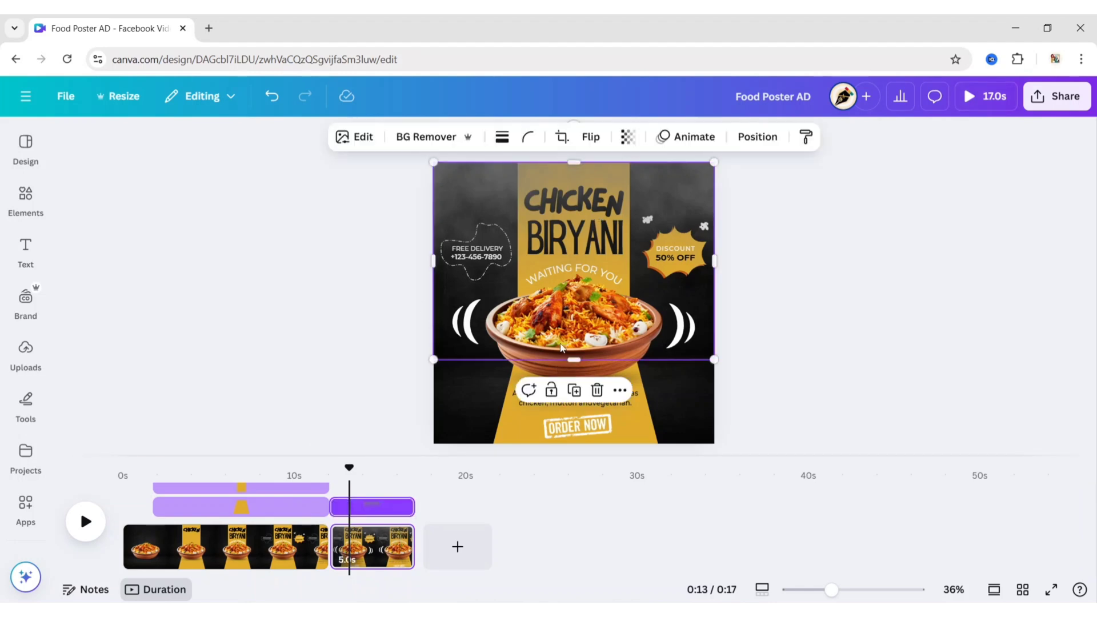
pyautogui.click(585, 375)
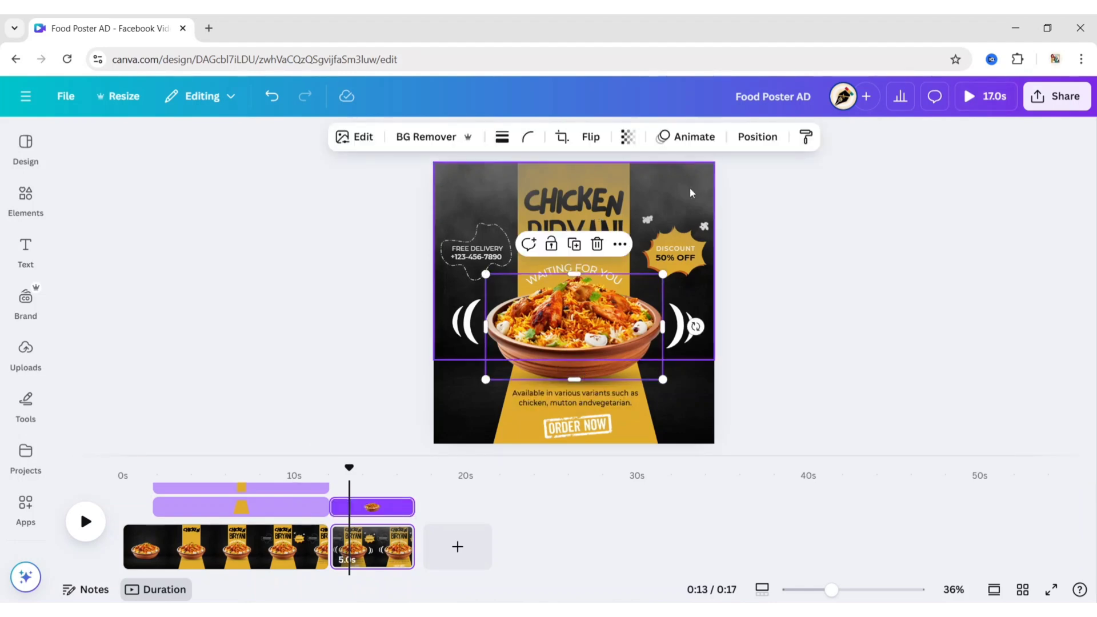
pyautogui.click(689, 136)
pyautogui.moveTo(302, 263); pyautogui.dragTo(340, 579)
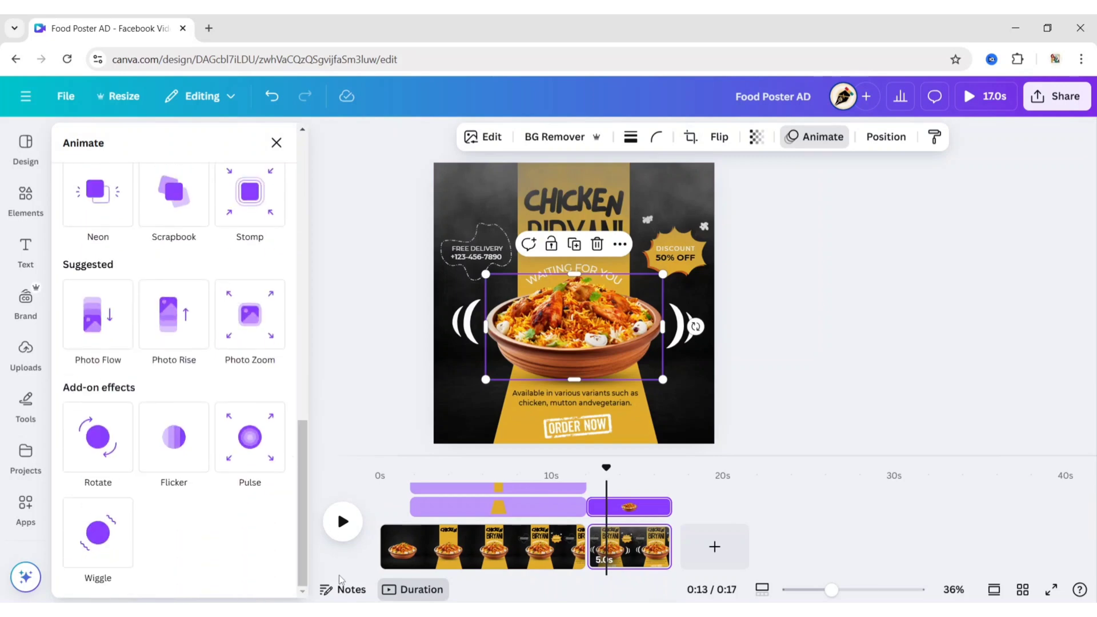
pyautogui.click(250, 438)
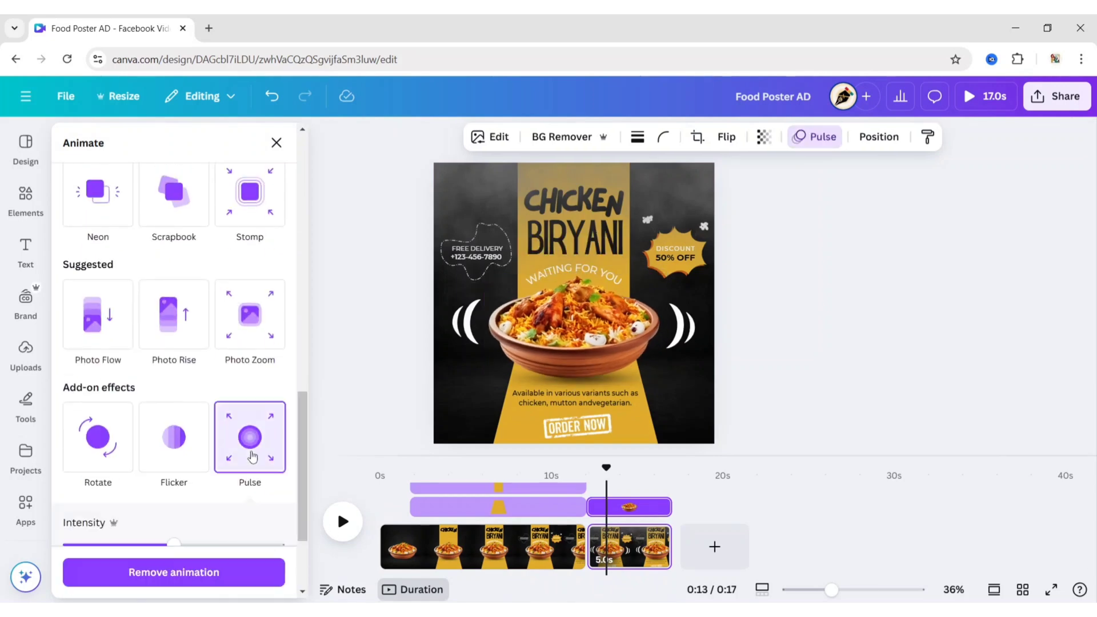
pyautogui.click(277, 143)
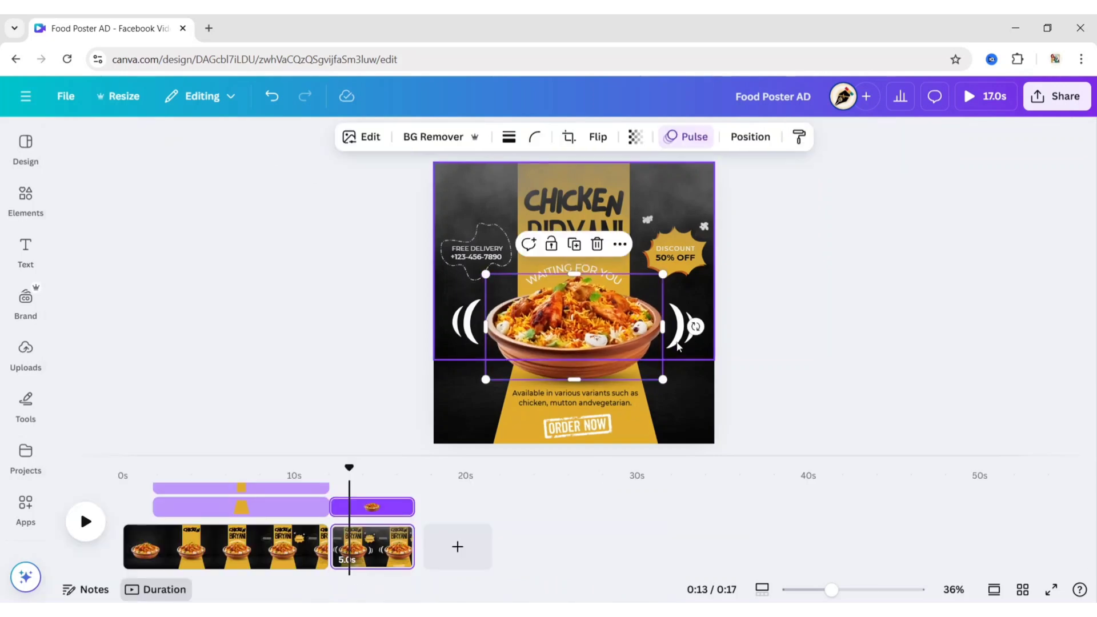
# Step: Shorten the smoke overlay from its lower edge and apply the Tumble animation to the curved marks on both sides of the bowl
pyautogui.click(676, 330)
pyautogui.moveTo(577, 360); pyautogui.dragTo(571, 331)
pyautogui.click(730, 355)
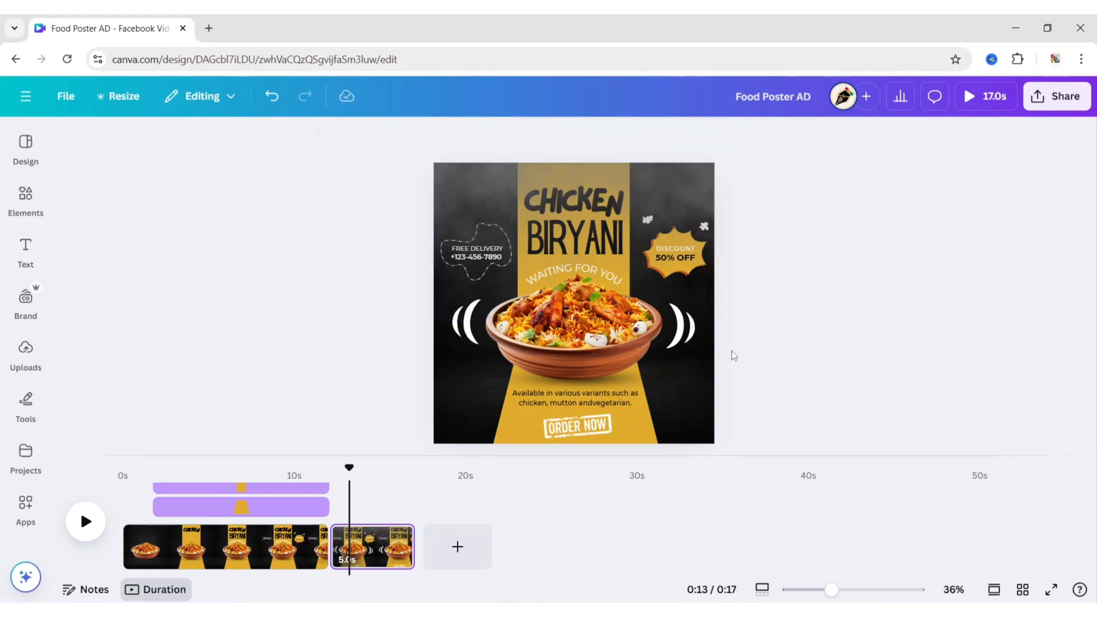
pyautogui.click(683, 327)
pyautogui.click(652, 136)
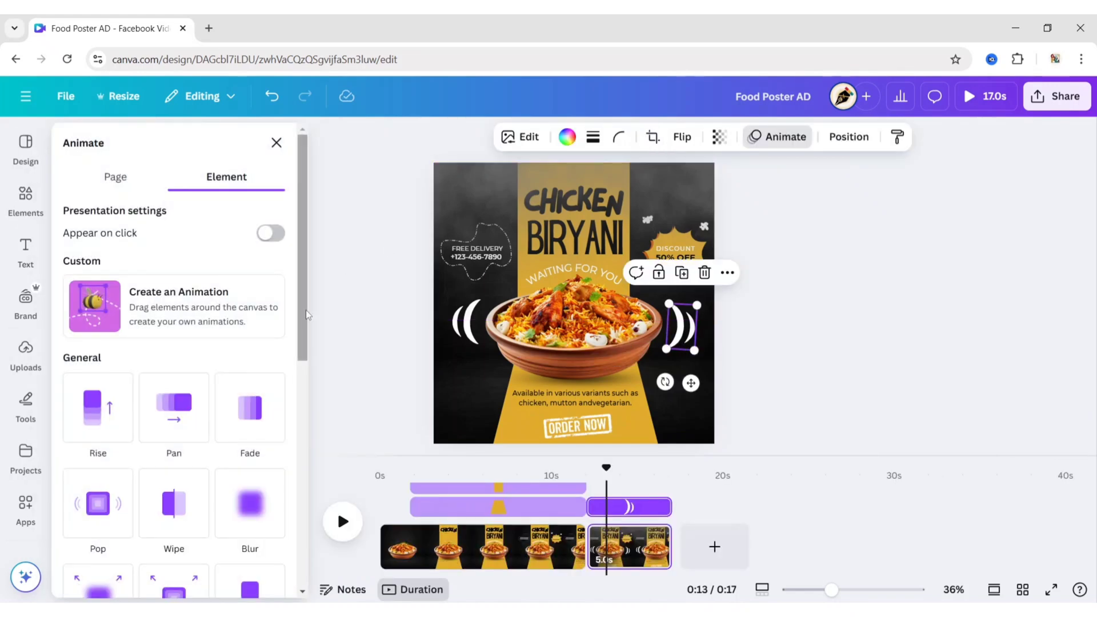
pyautogui.moveTo(309, 314); pyautogui.dragTo(300, 474)
pyautogui.click(250, 381)
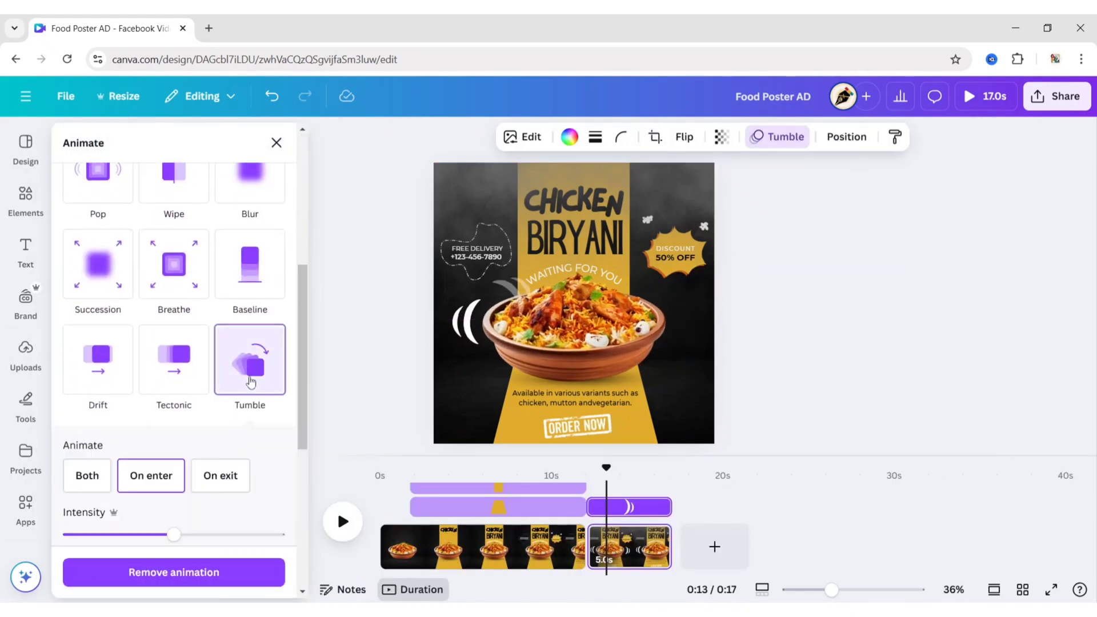
pyautogui.click(458, 332)
pyautogui.click(257, 370)
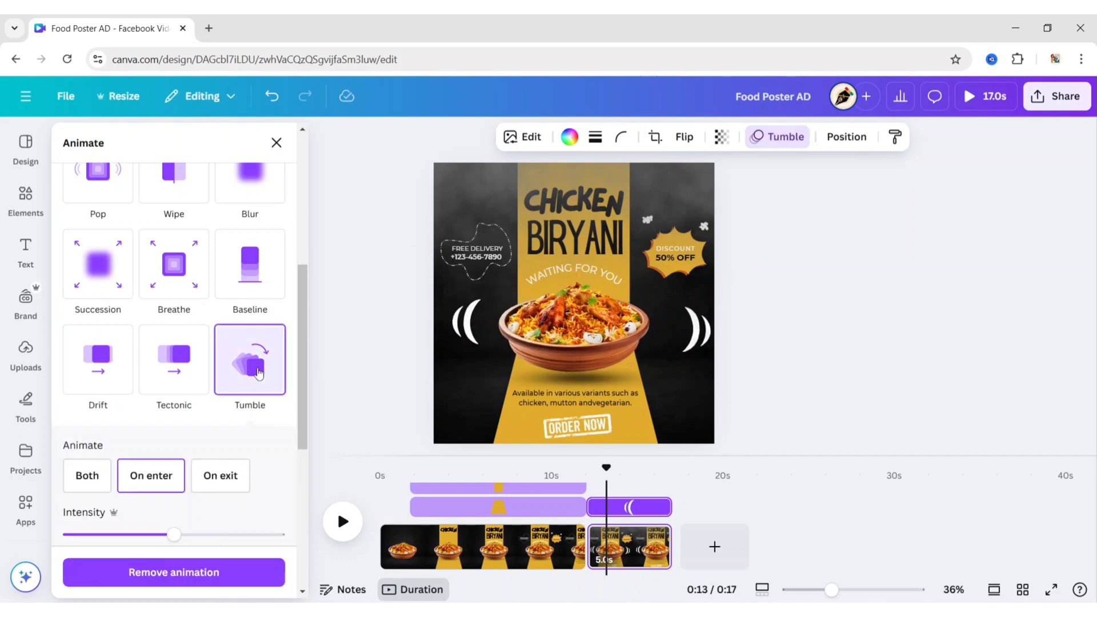
pyautogui.click(276, 144)
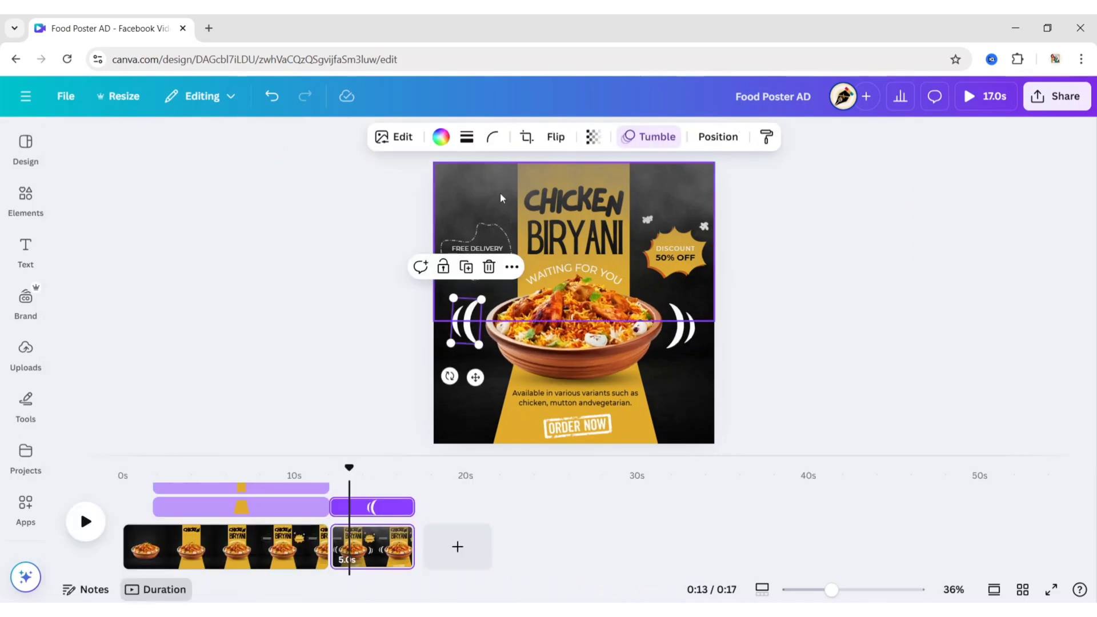
# Step: Extend the smoke overlay back down over the bowl and give it the Ink animation on enter with the Flow style
pyautogui.click(499, 195)
pyautogui.moveTo(572, 320); pyautogui.dragTo(572, 355)
pyautogui.click(794, 299)
pyautogui.click(646, 182)
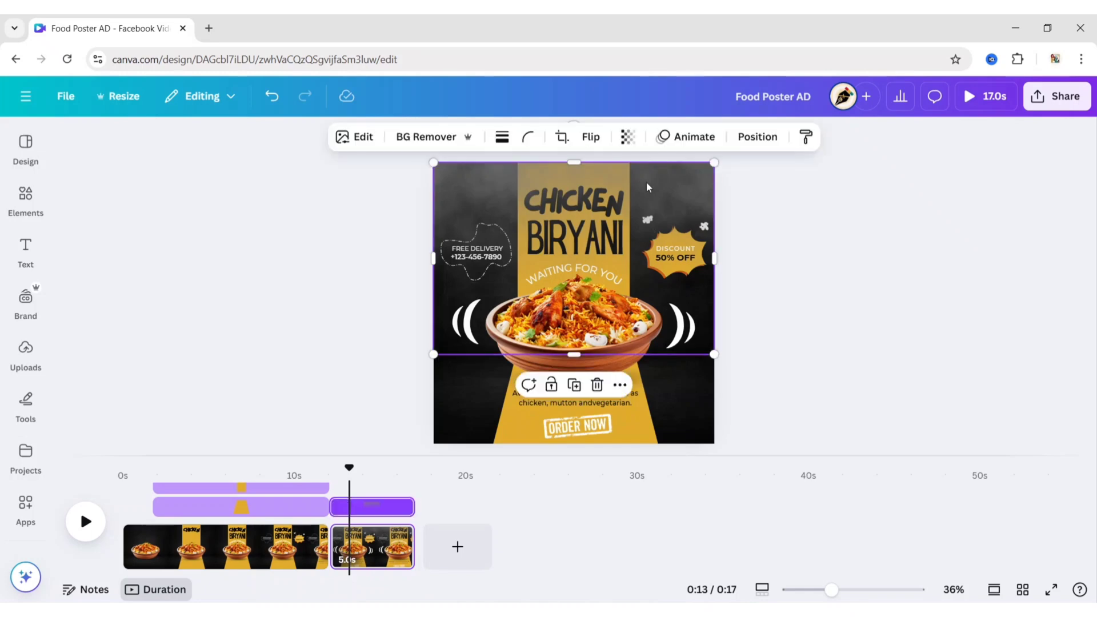
pyautogui.click(686, 137)
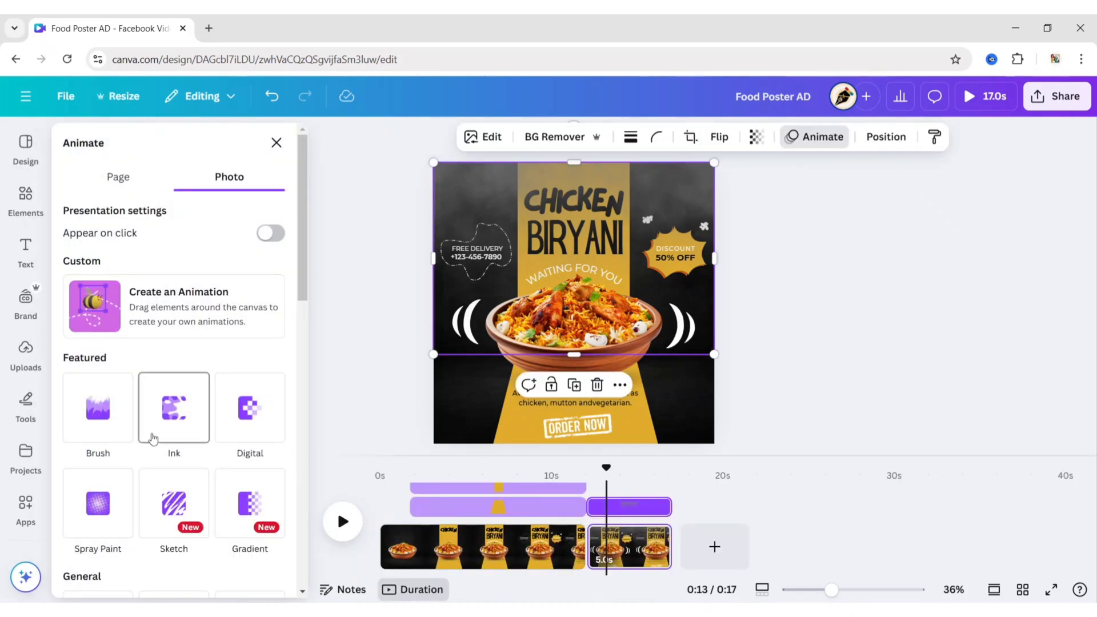
pyautogui.click(175, 420)
pyautogui.scroll(-3, 218, 412)
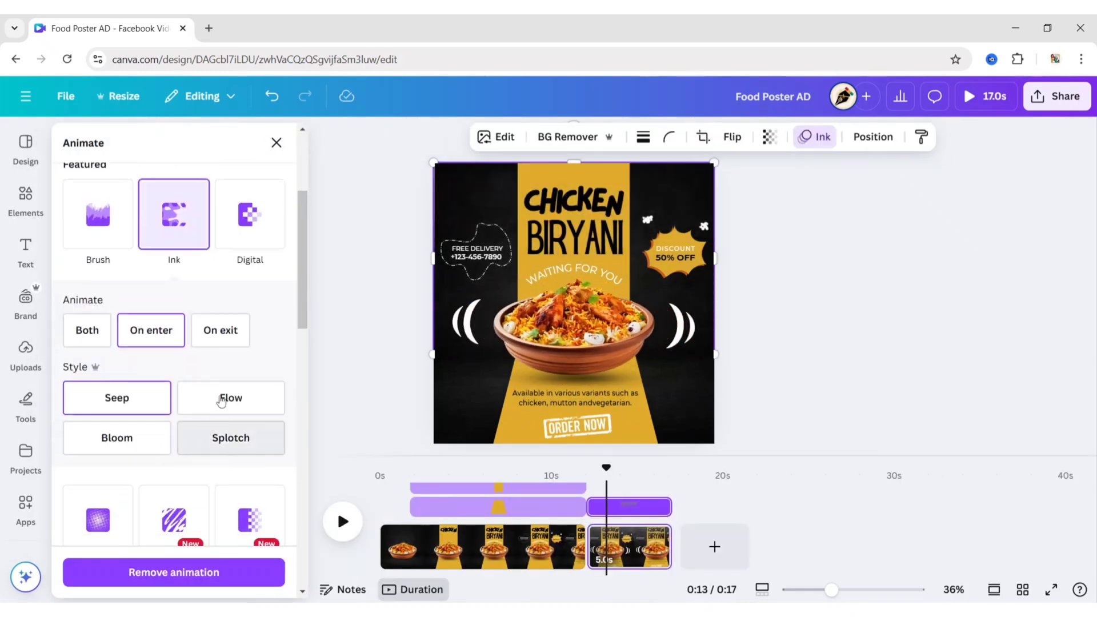
pyautogui.click(223, 397)
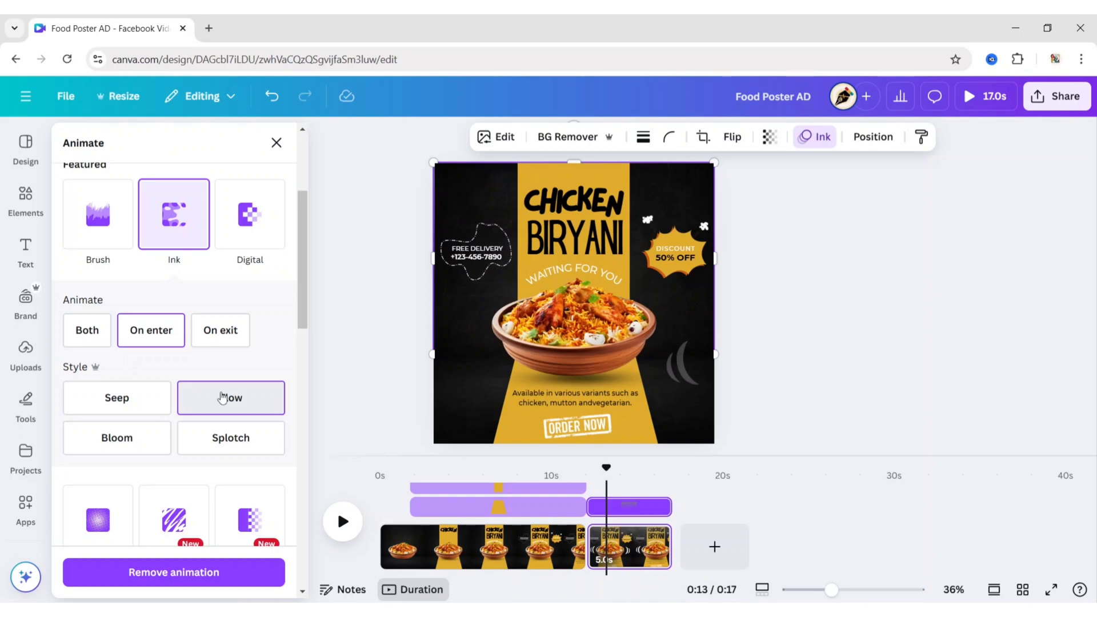
pyautogui.click(277, 143)
pyautogui.moveTo(363, 187); pyautogui.dragTo(801, 433)
# Step: Preview the change to the second page and delay the smoke overlay's start to about 13.4 s on the timeline
pyautogui.moveTo(349, 468); pyautogui.dragTo(322, 468)
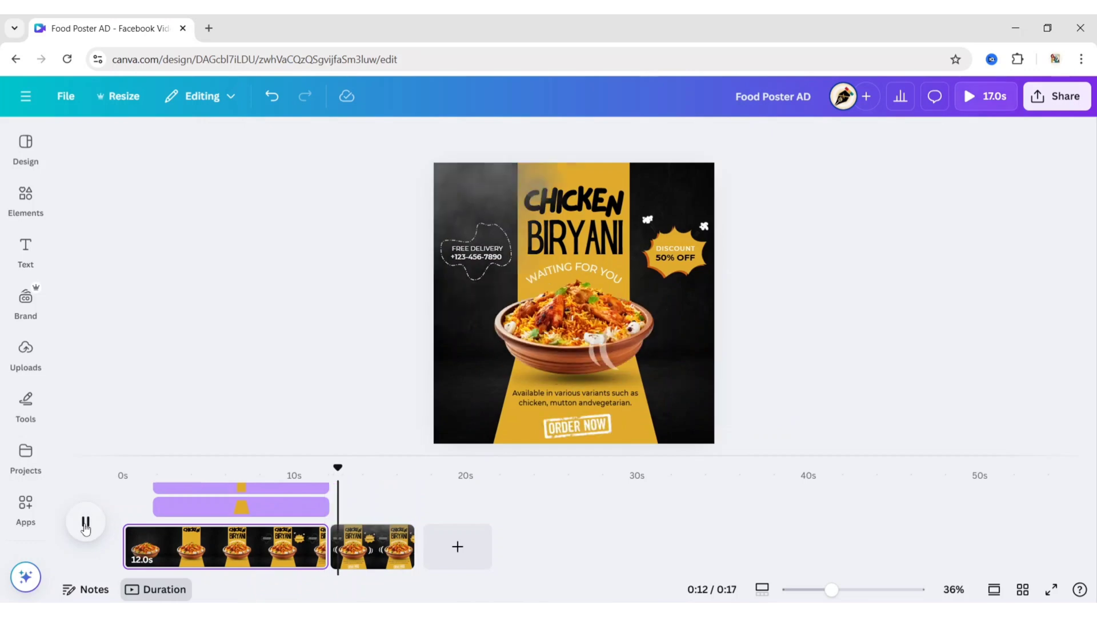
pyautogui.click(86, 524)
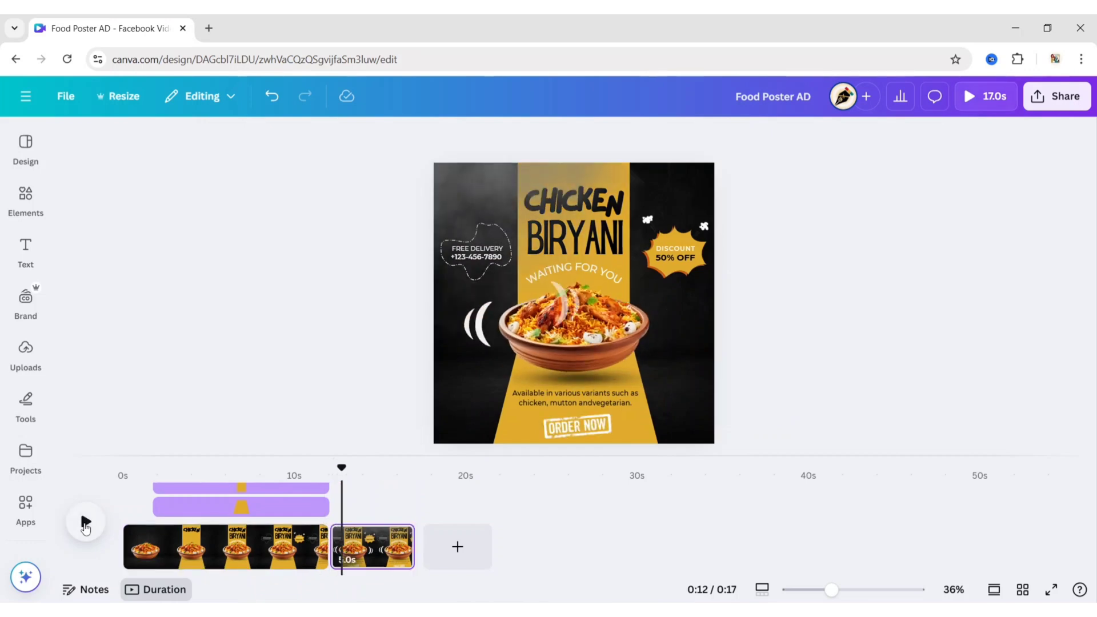
pyautogui.click(86, 529)
pyautogui.click(86, 529)
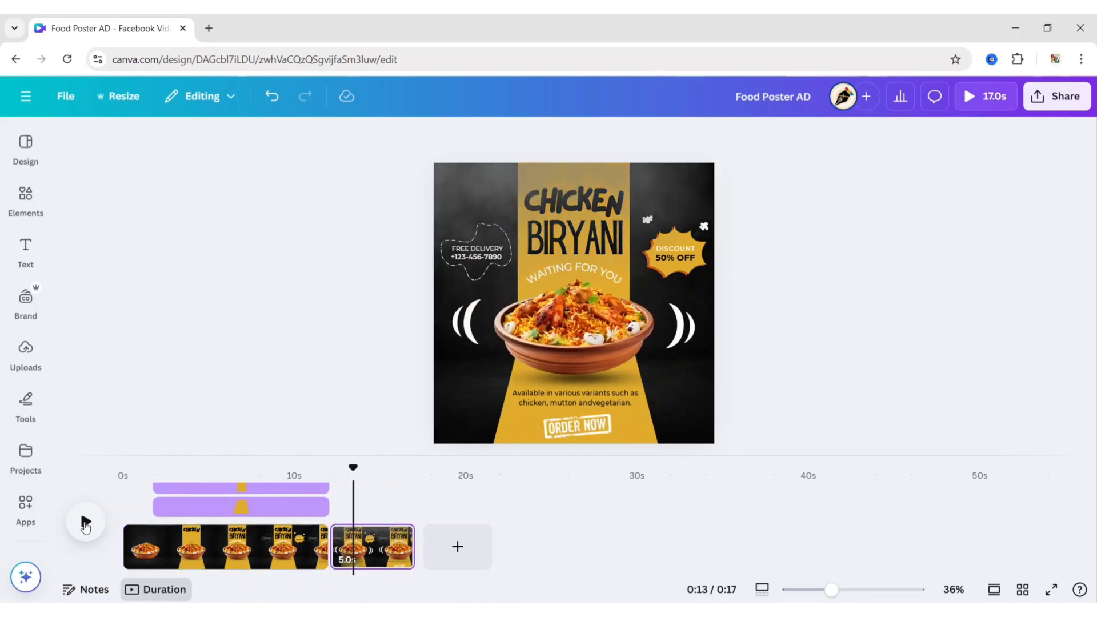
pyautogui.click(483, 220)
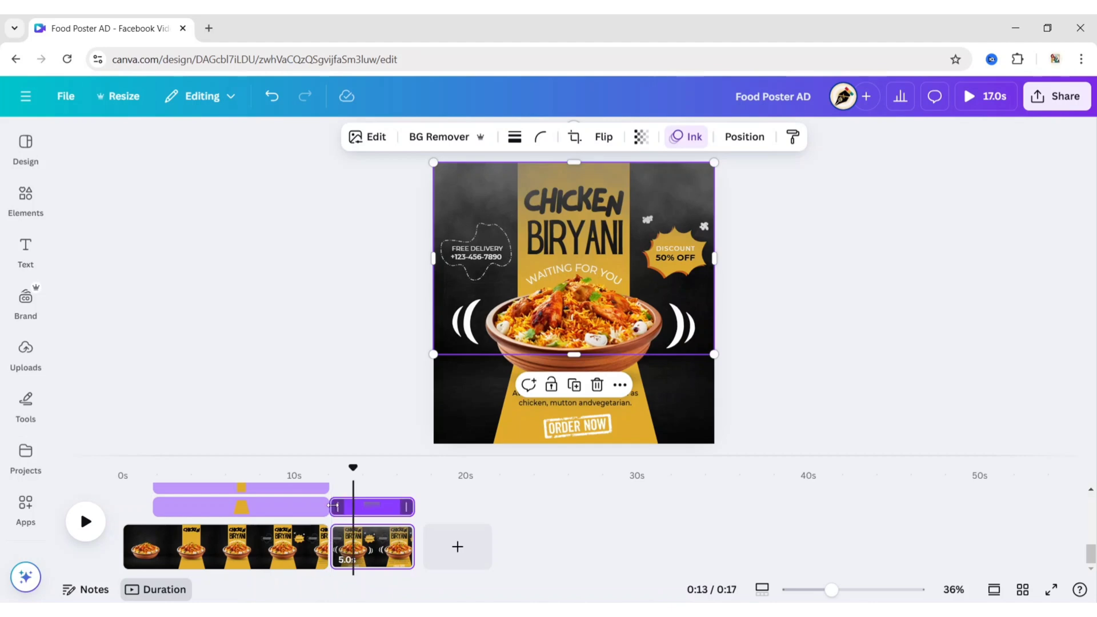
pyautogui.moveTo(333, 507); pyautogui.dragTo(352, 507)
pyautogui.moveTo(353, 468); pyautogui.dragTo(339, 468)
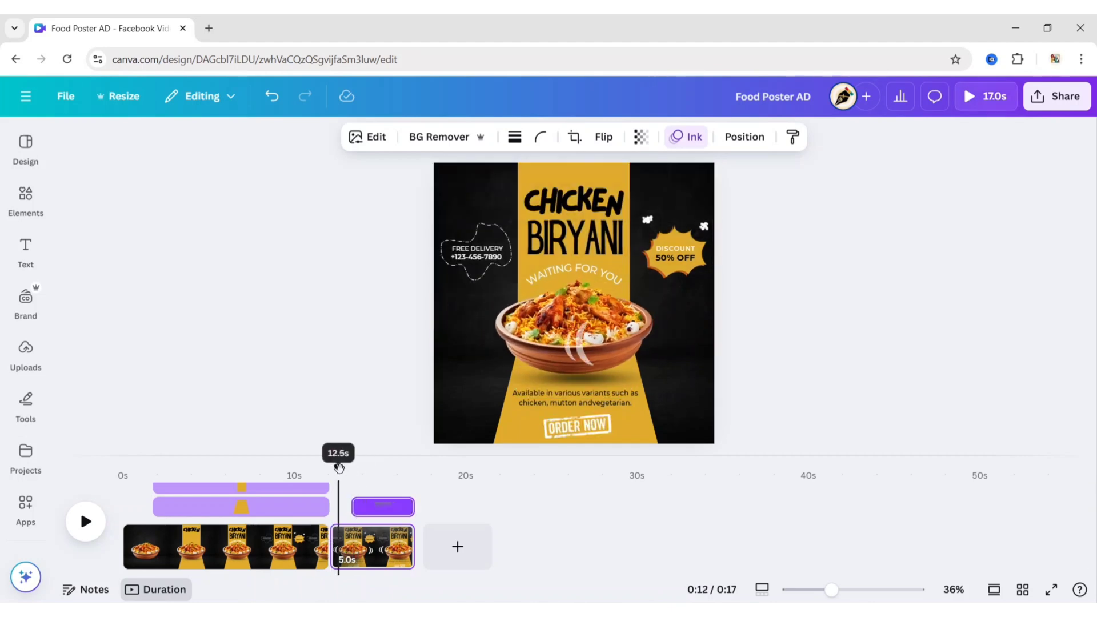
# Step: Delay both curved marks beside the bowl to start at about 12.5 s, and preview the second page from its start
pyautogui.click(468, 344)
pyautogui.moveTo(336, 522); pyautogui.dragTo(339, 521)
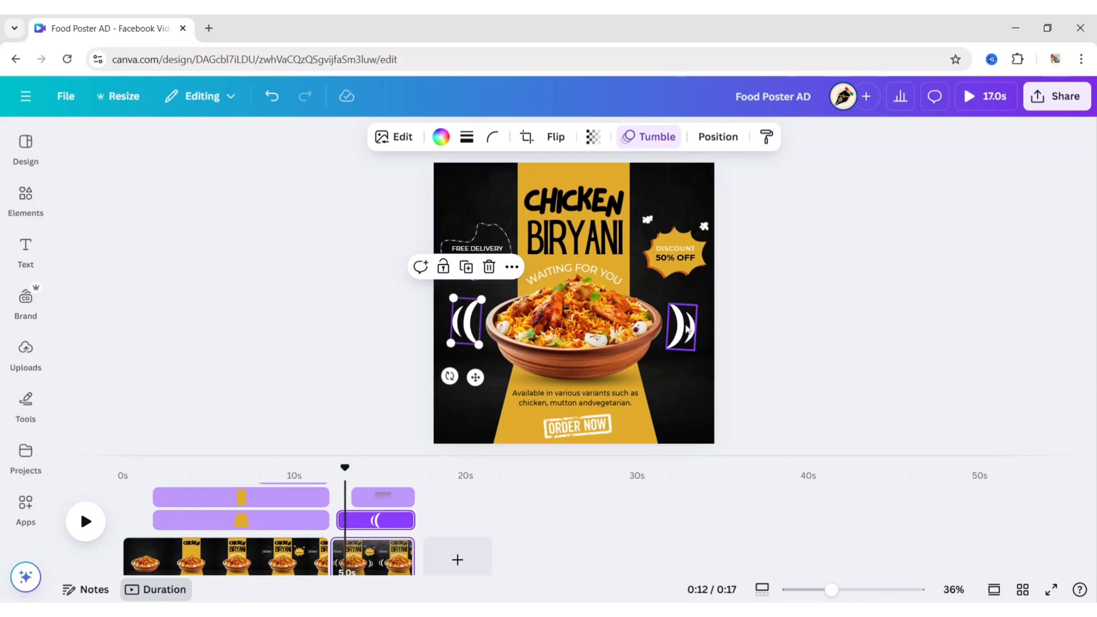
pyautogui.click(688, 330)
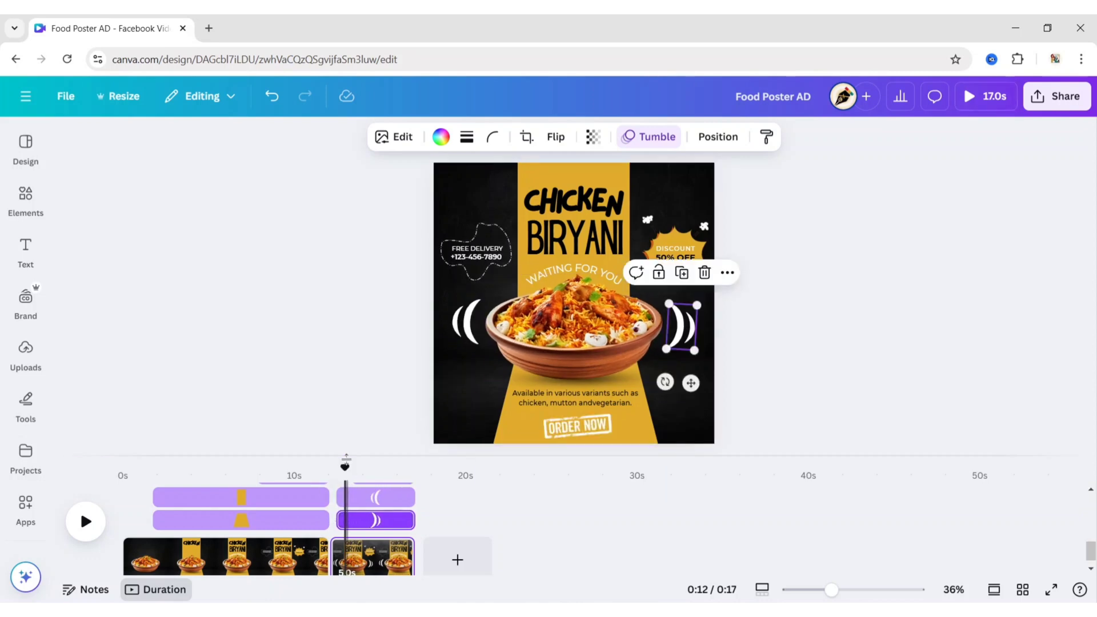
pyautogui.moveTo(344, 468); pyautogui.dragTo(329, 467)
pyautogui.click(87, 523)
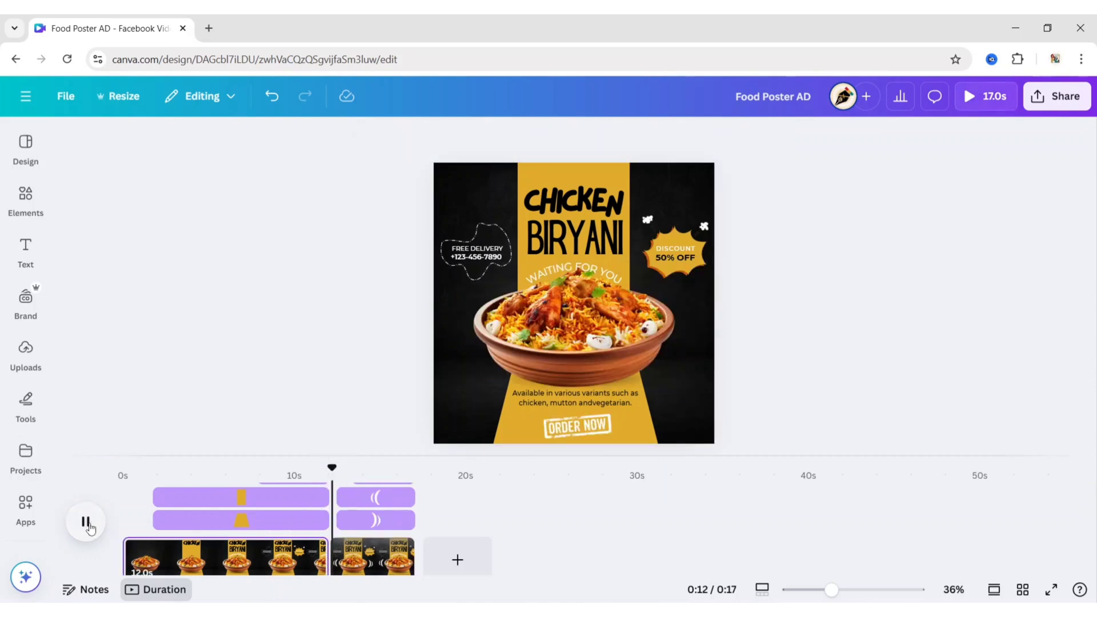
# Step: Apply the Stomp animation to the ORDER NOW graphic with its start delayed to about 12.5 s, and preview the result
pyautogui.click(87, 523)
pyautogui.click(593, 428)
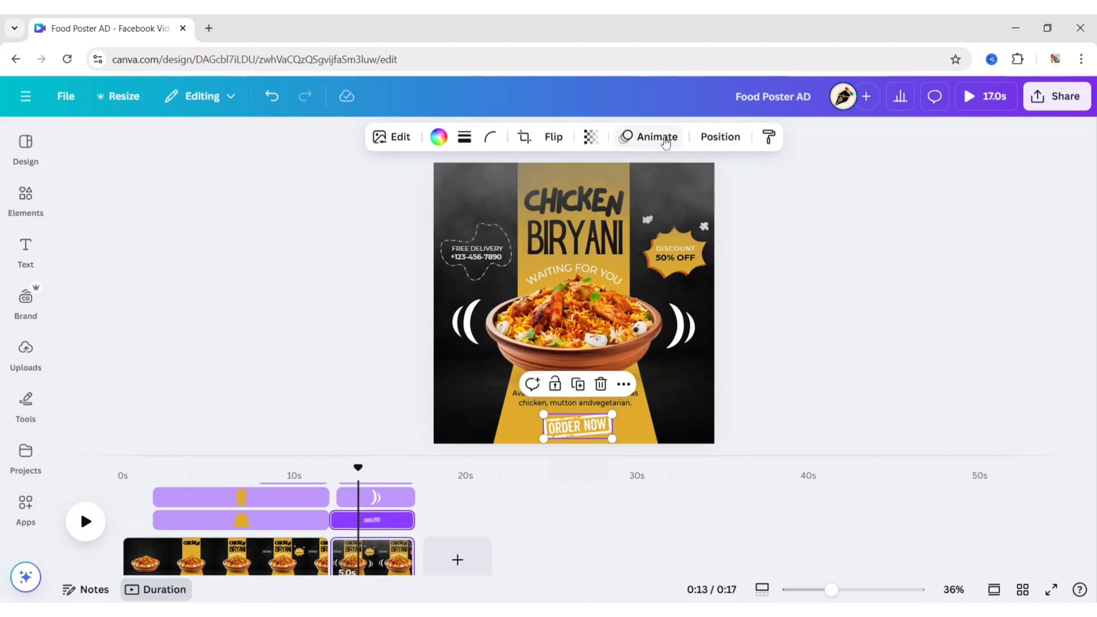
pyautogui.click(656, 137)
pyautogui.moveTo(307, 273); pyautogui.dragTo(304, 407)
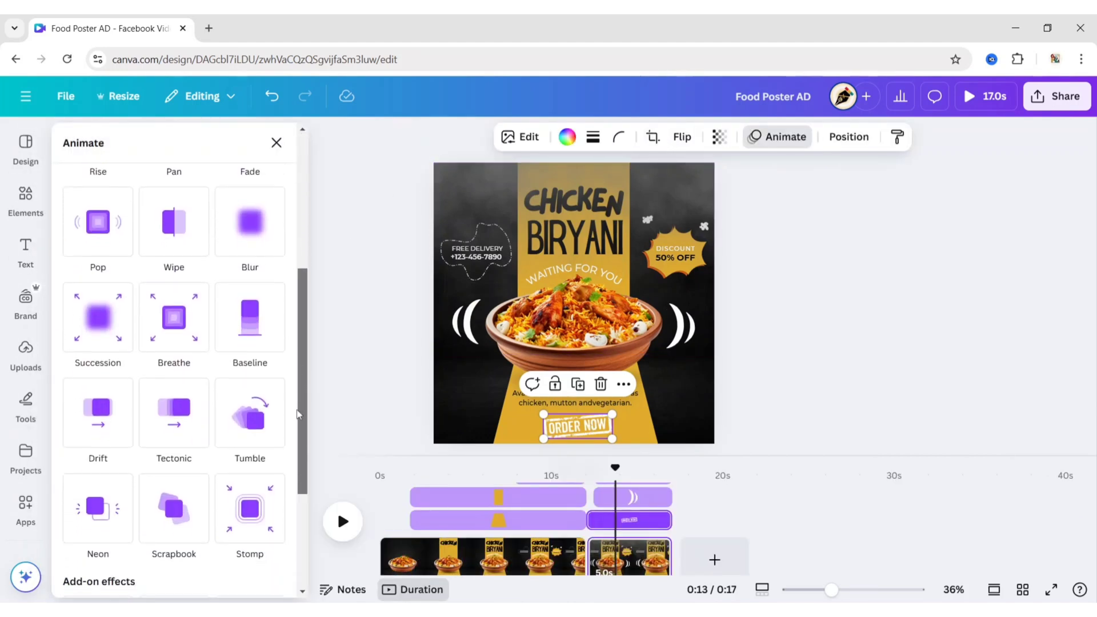
pyautogui.click(250, 517)
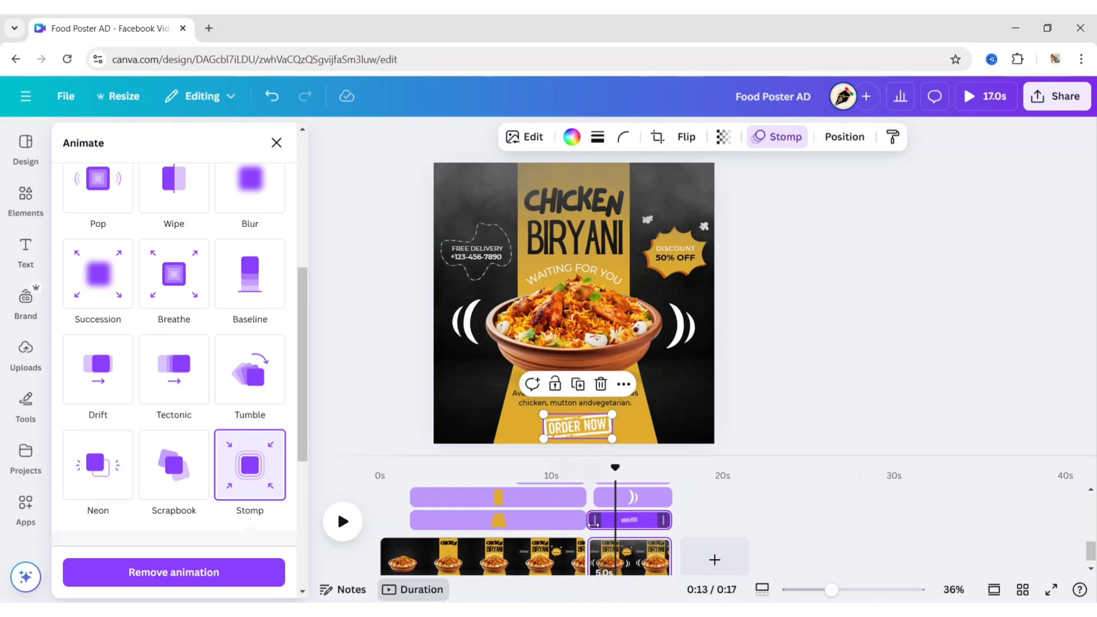
pyautogui.press('Escape')
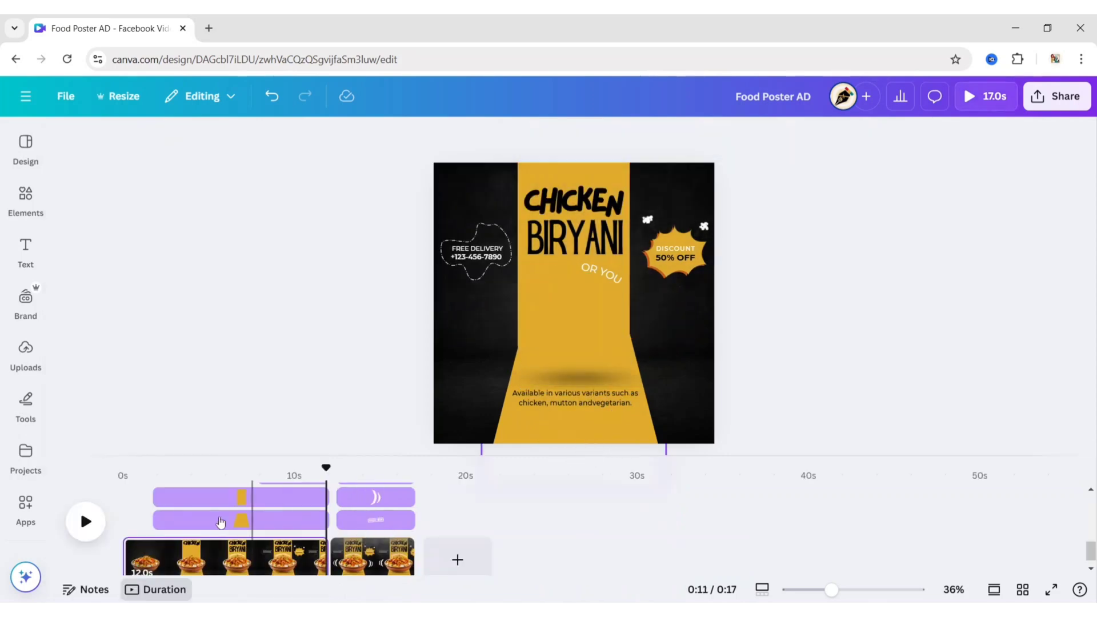
pyautogui.click(85, 522)
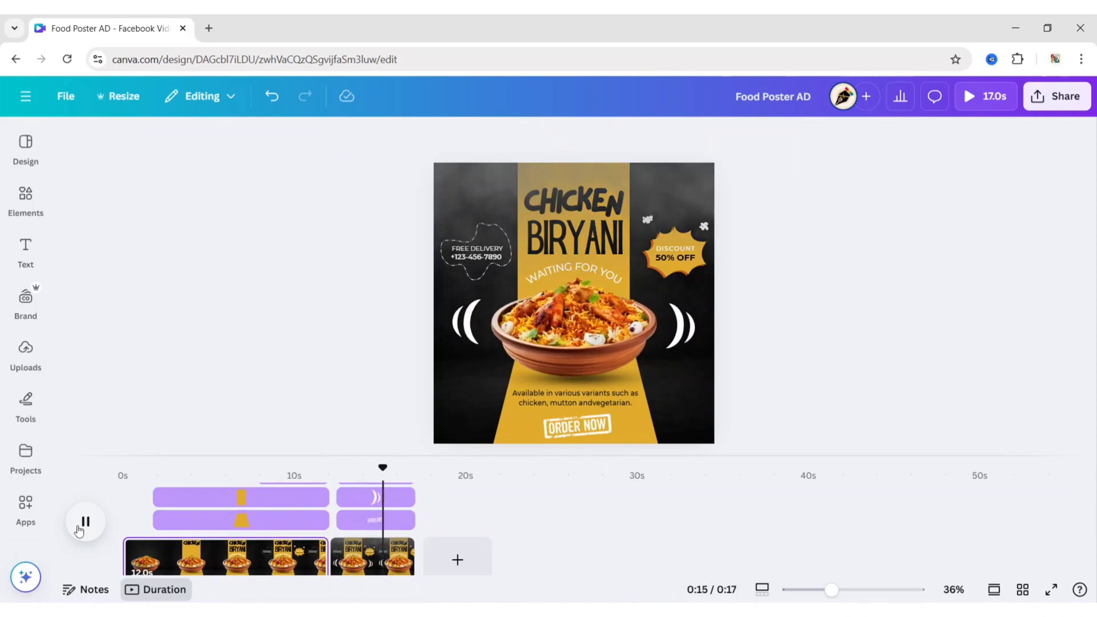
pyautogui.click(79, 530)
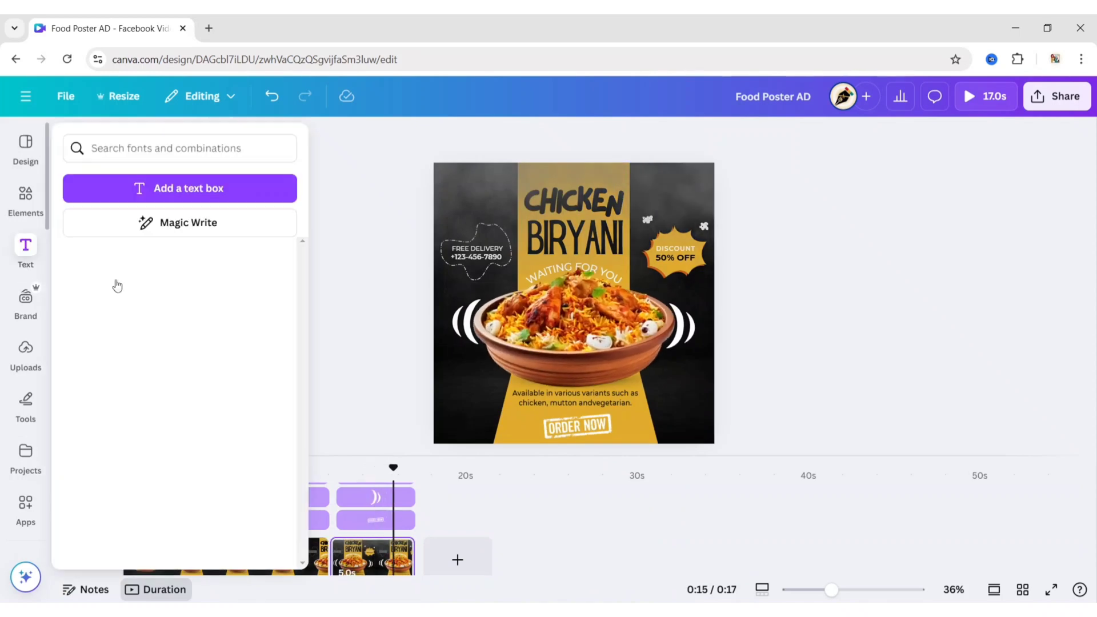
# Step: Select all elements on the second page and hide their element timings from the timeline
pyautogui.moveTo(351, 157); pyautogui.dragTo(932, 442)
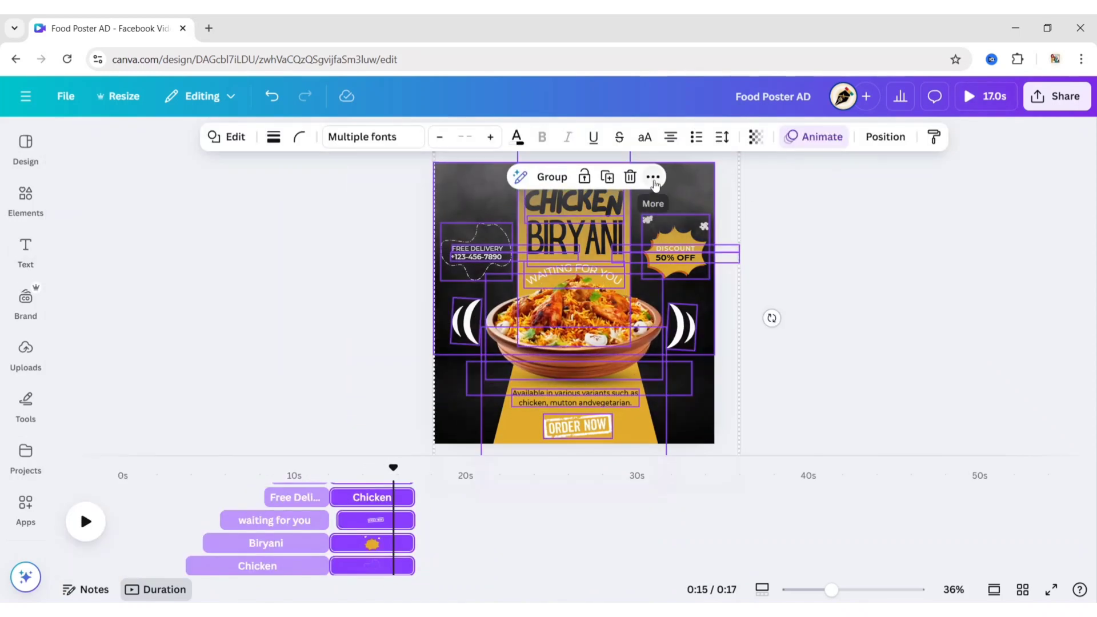
pyautogui.click(653, 177)
pyautogui.click(715, 464)
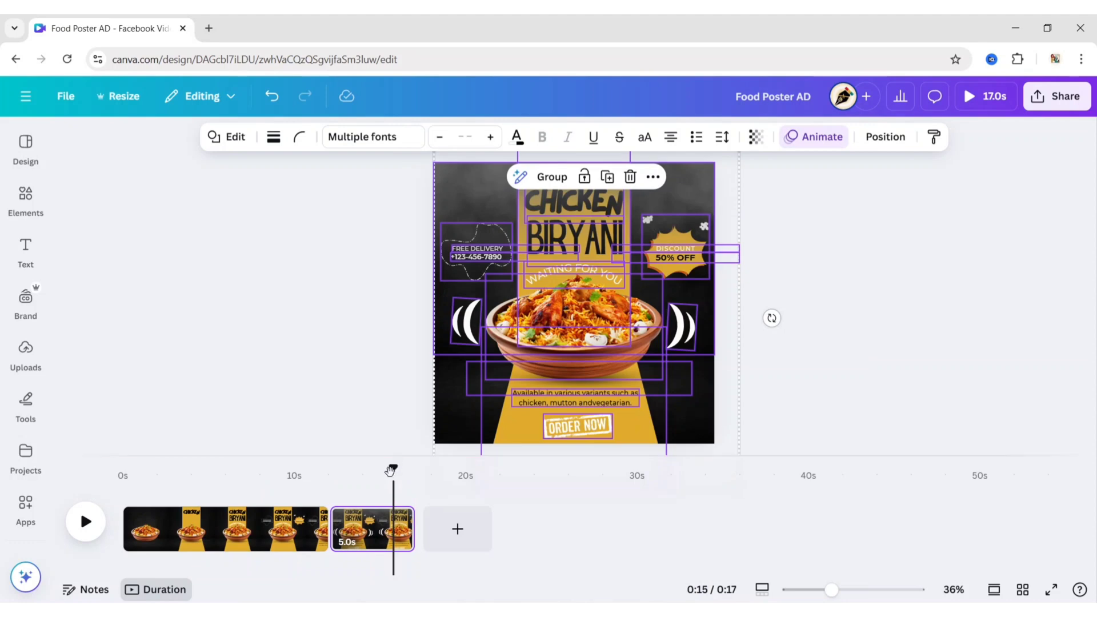
# Step: Shorten the second page to 3.0 s and play the whole design in the preview player
pyautogui.moveTo(391, 470); pyautogui.dragTo(366, 472)
pyautogui.click(386, 531)
pyautogui.moveTo(410, 535); pyautogui.dragTo(380, 537)
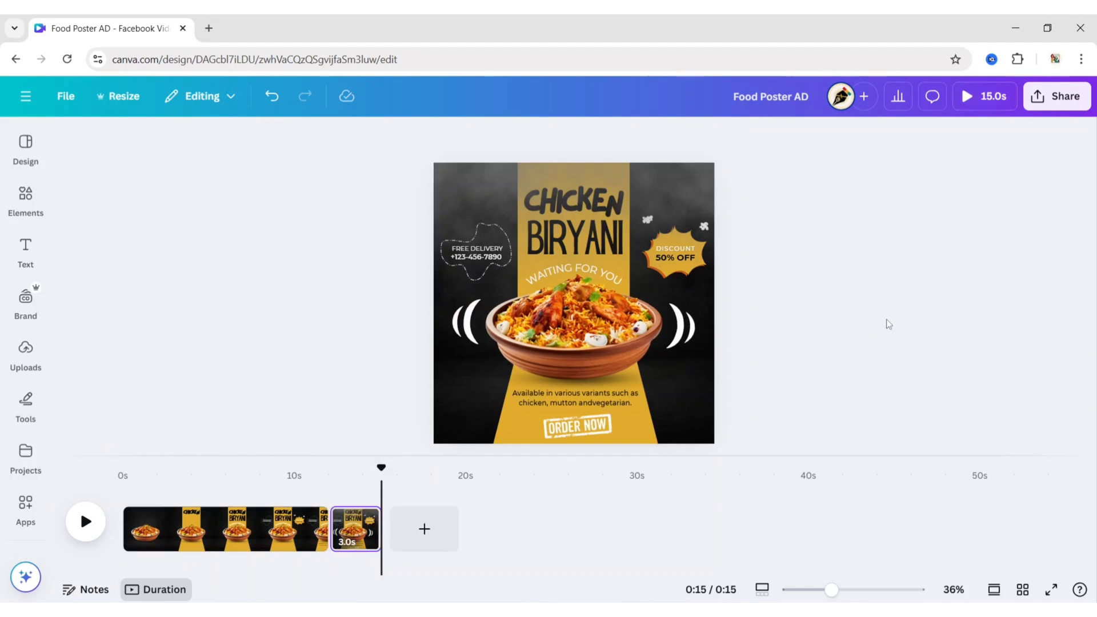
pyautogui.click(974, 104)
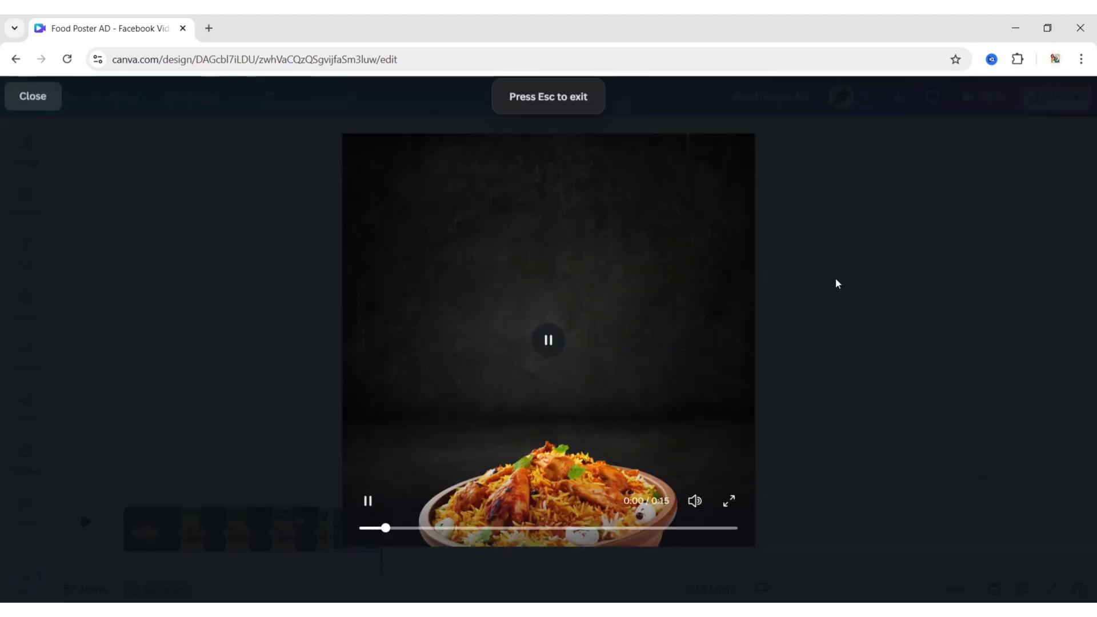